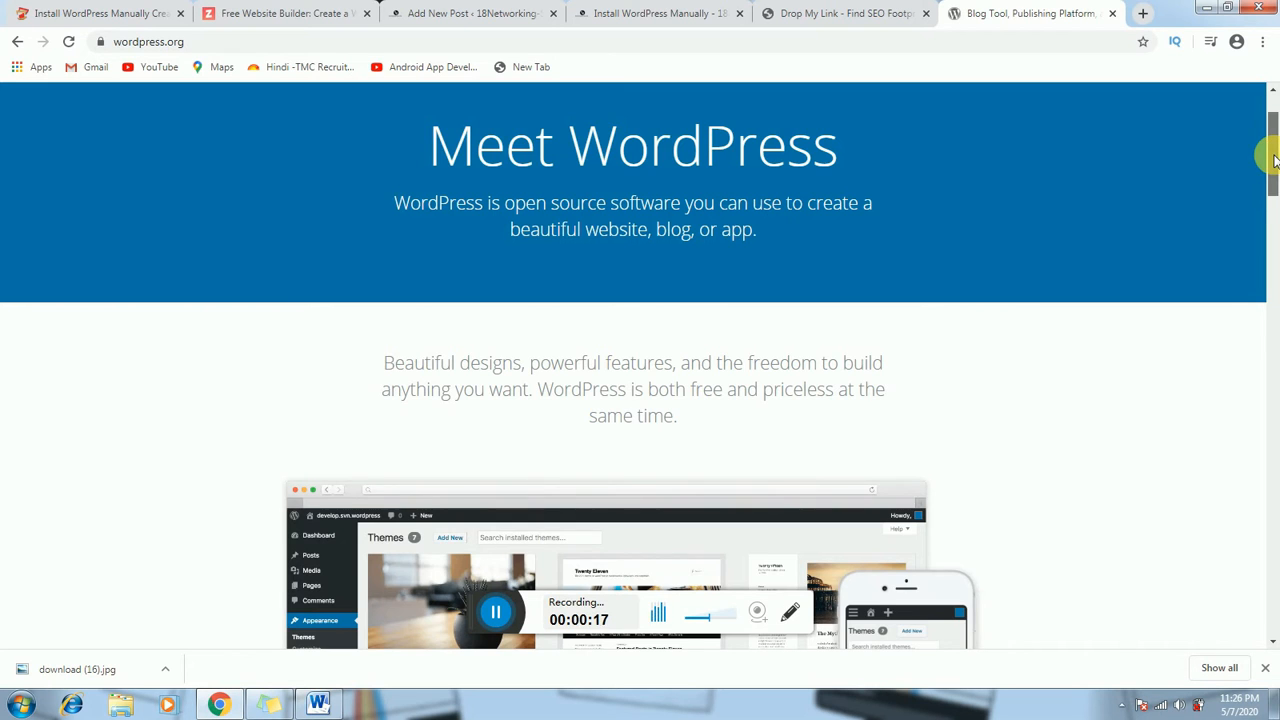
Step: Download the WordPress 5.4.1 zip package from WordPress.org and dismiss the Hooray! popup
drag(1275, 160, 1275, 138)
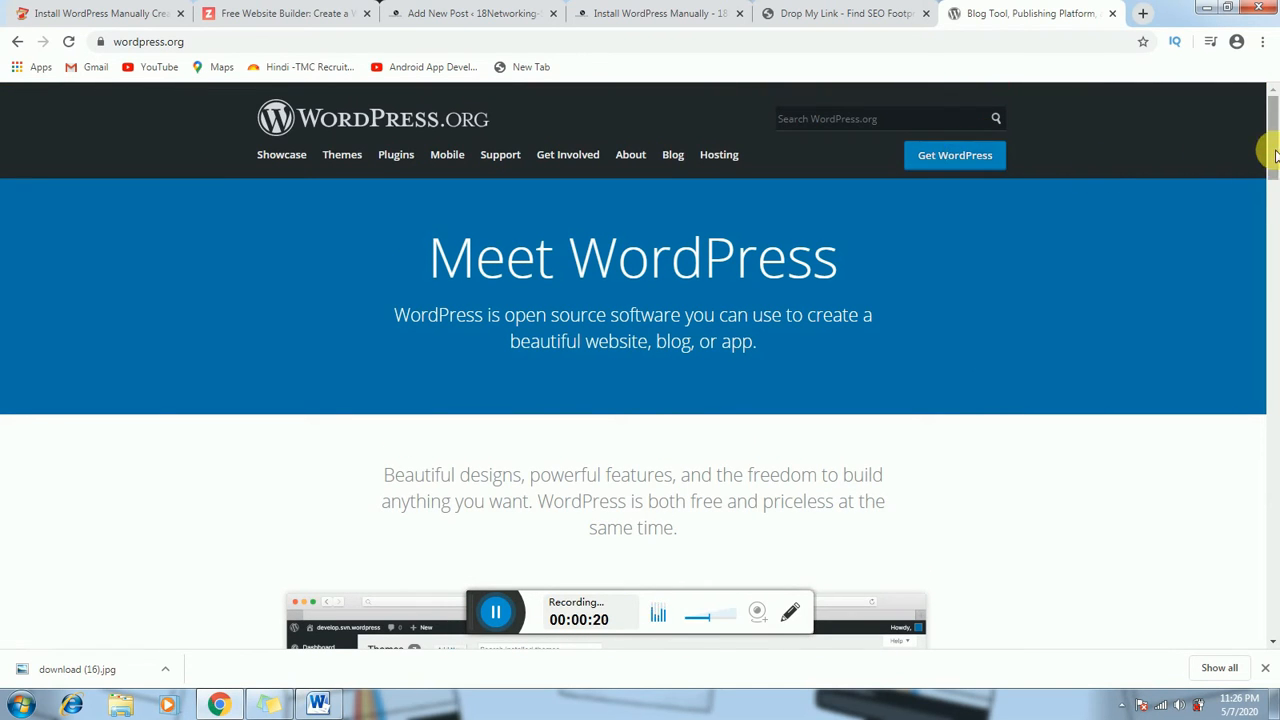
drag(1276, 154, 1276, 155)
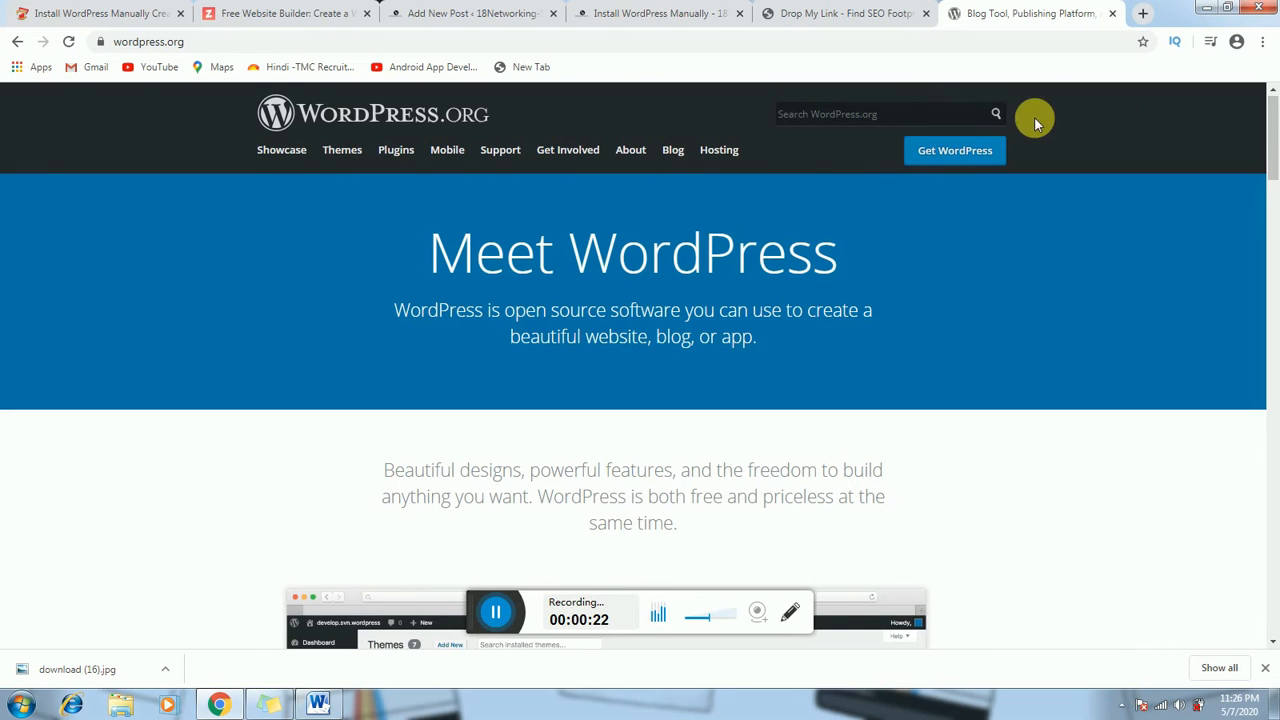
click(980, 150)
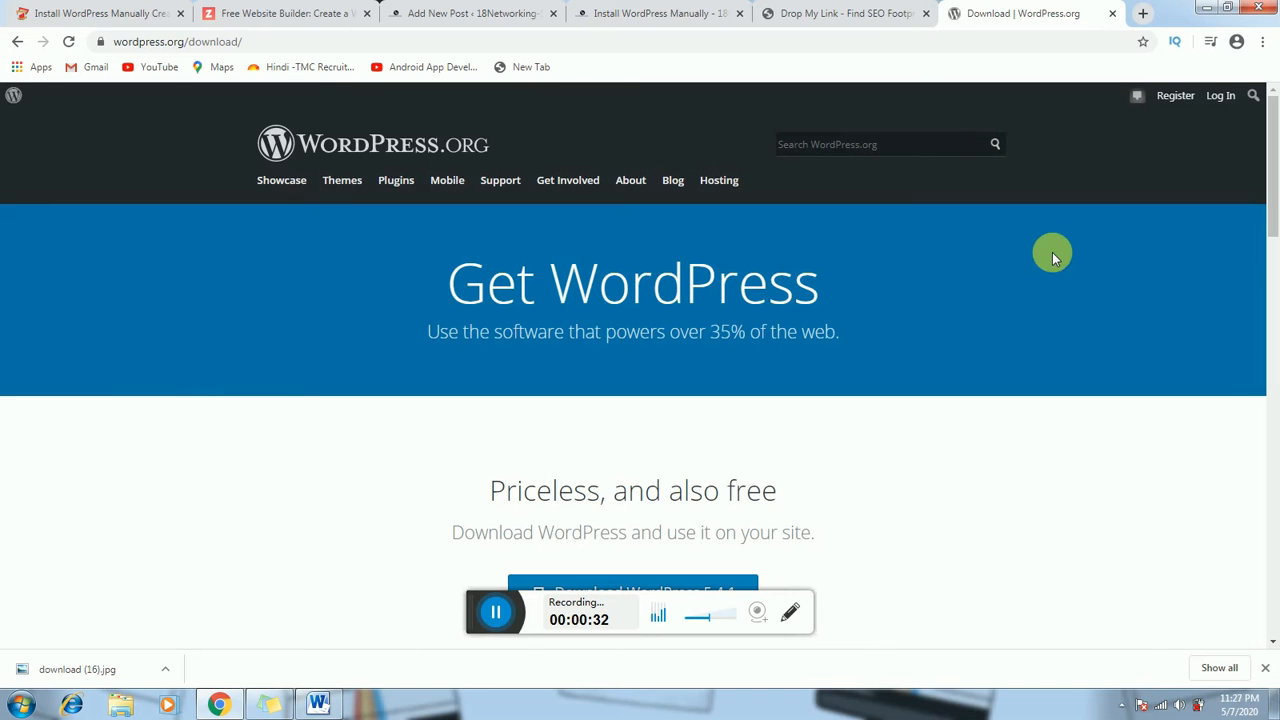
drag(1273, 218, 1271, 251)
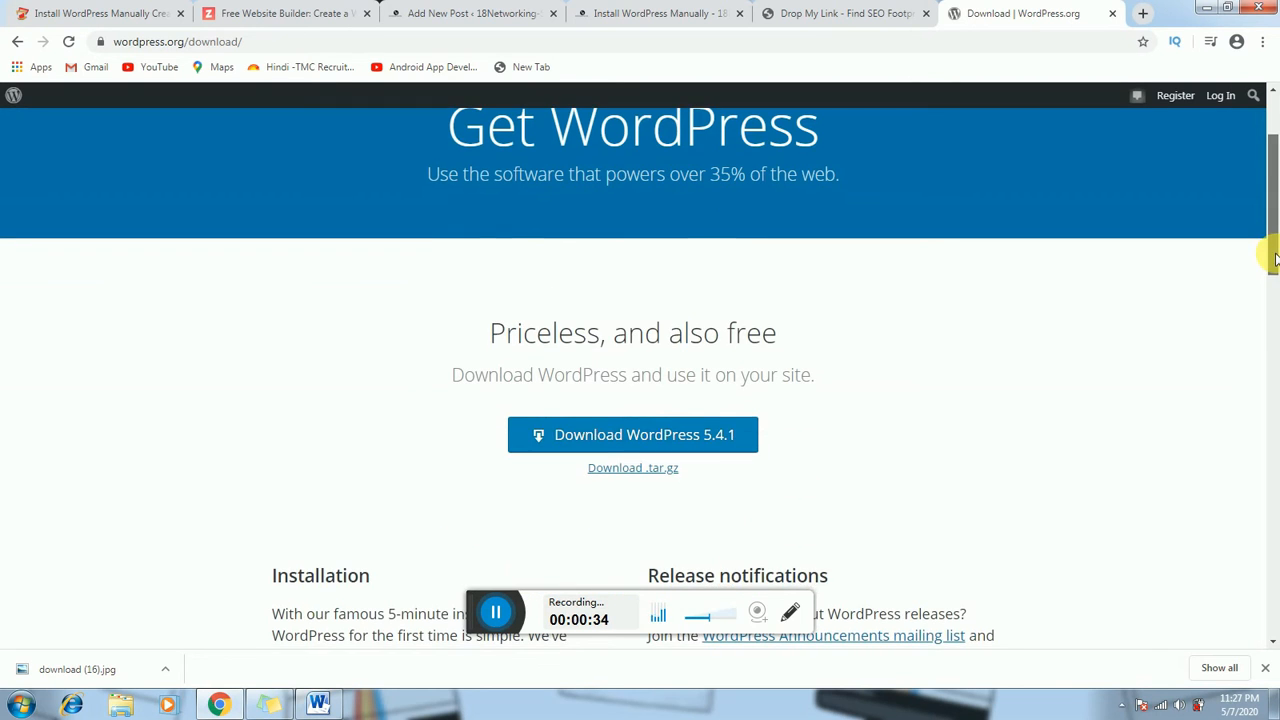
click(708, 438)
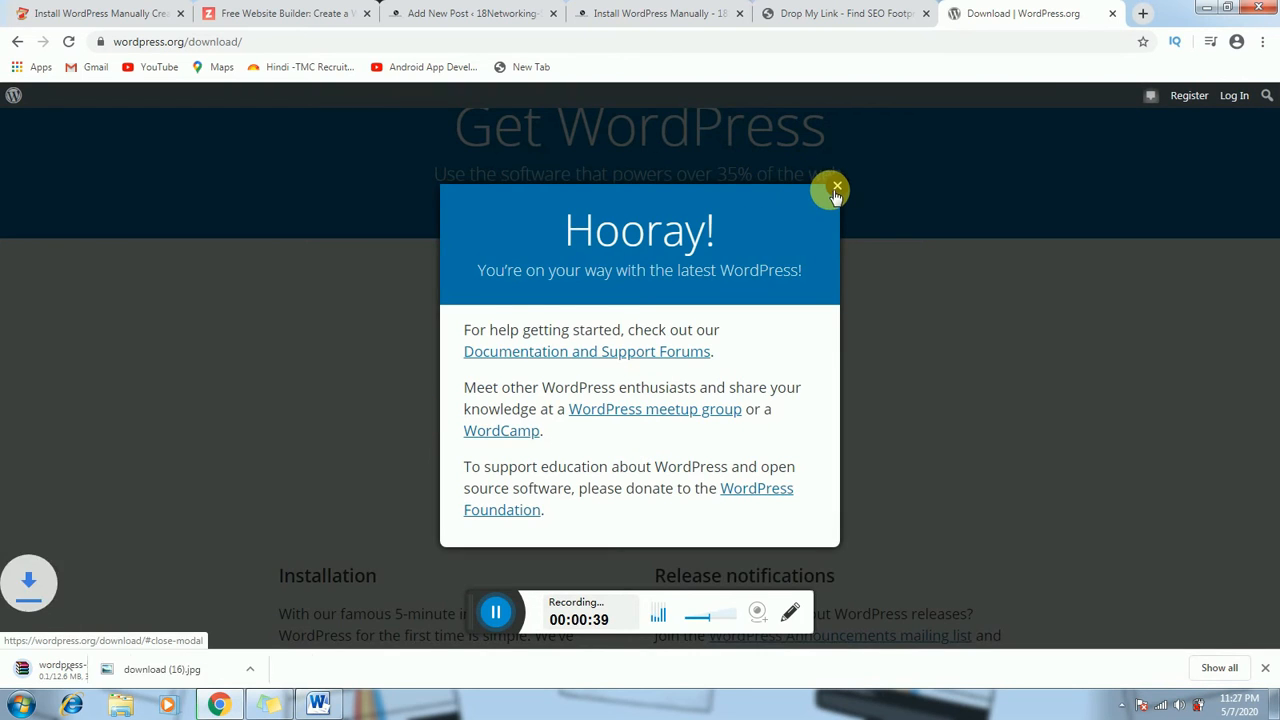
click(830, 192)
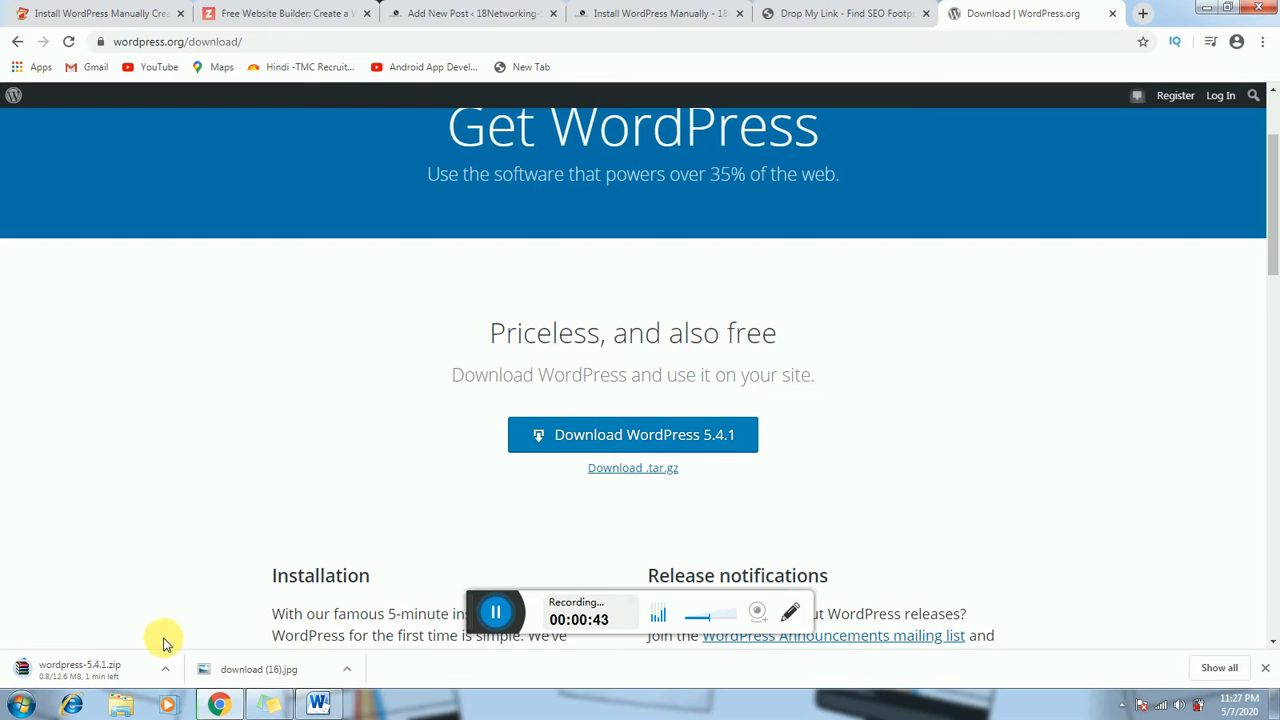
click(494, 611)
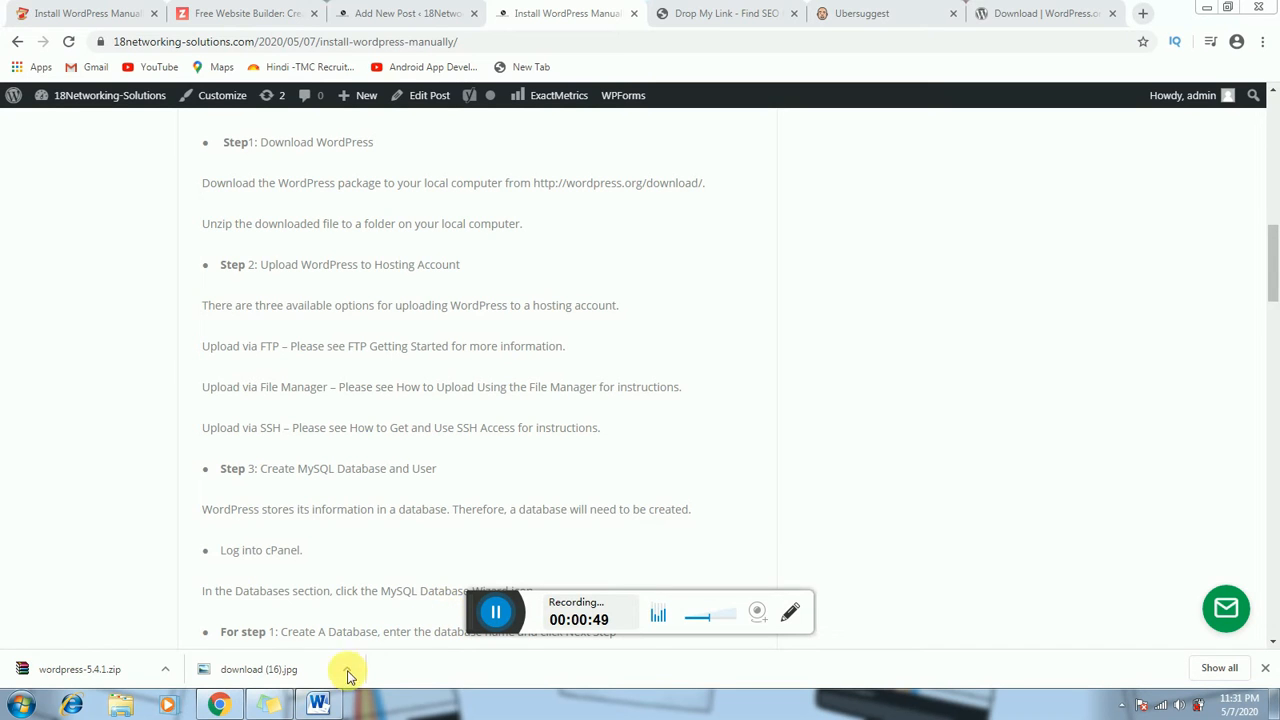
Step: Show the downloaded zip in Downloads and extract it with WinRAR into a wordpress-5.4.1 folder
click(159, 669)
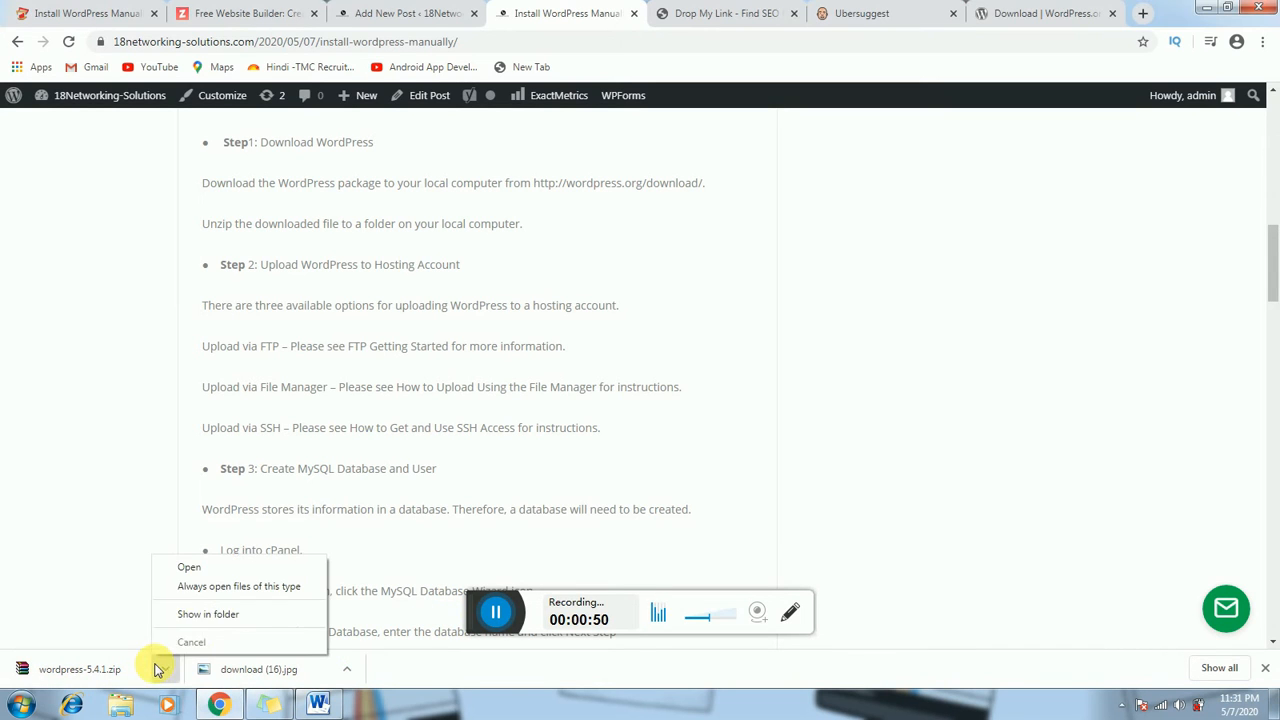
click(195, 614)
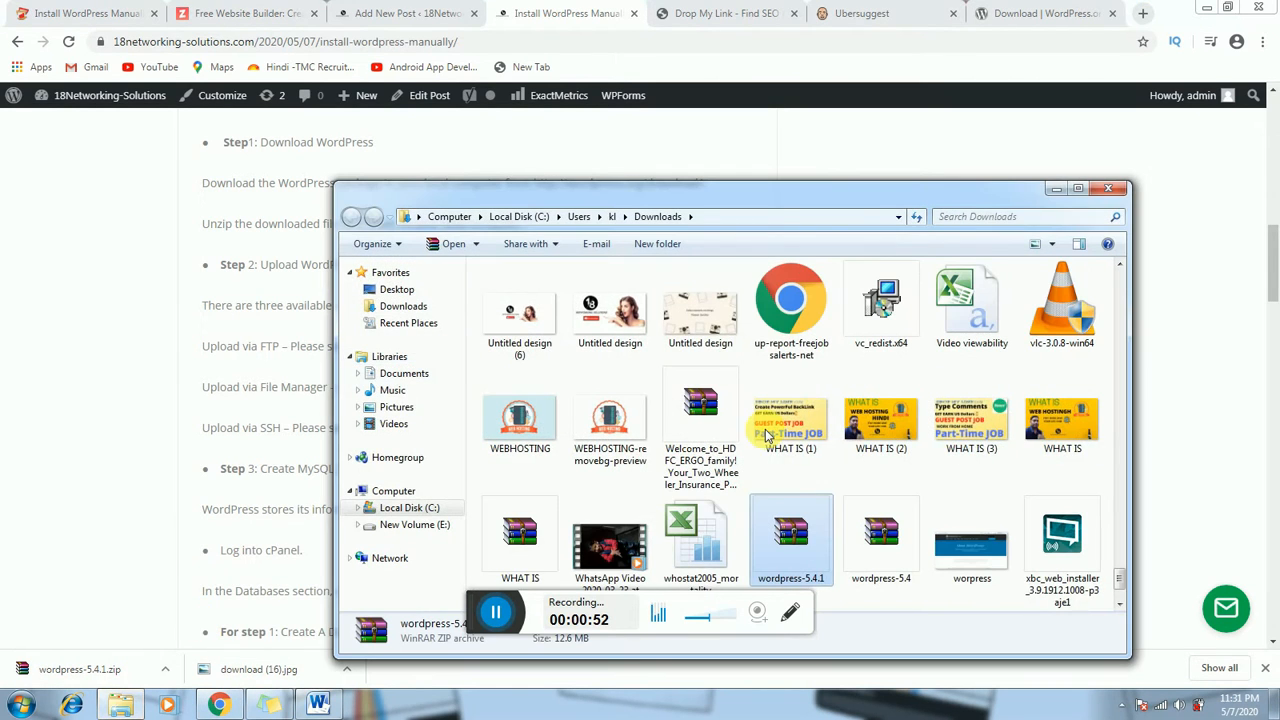
right_click(783, 500)
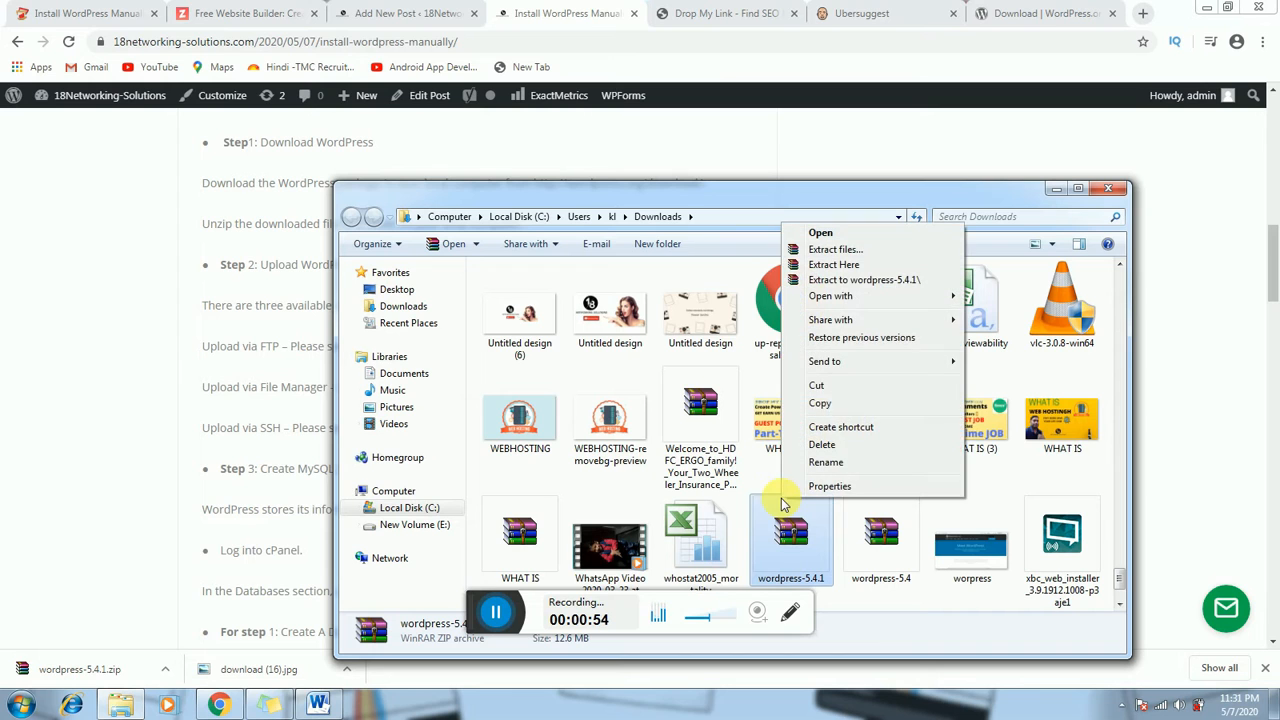
click(860, 280)
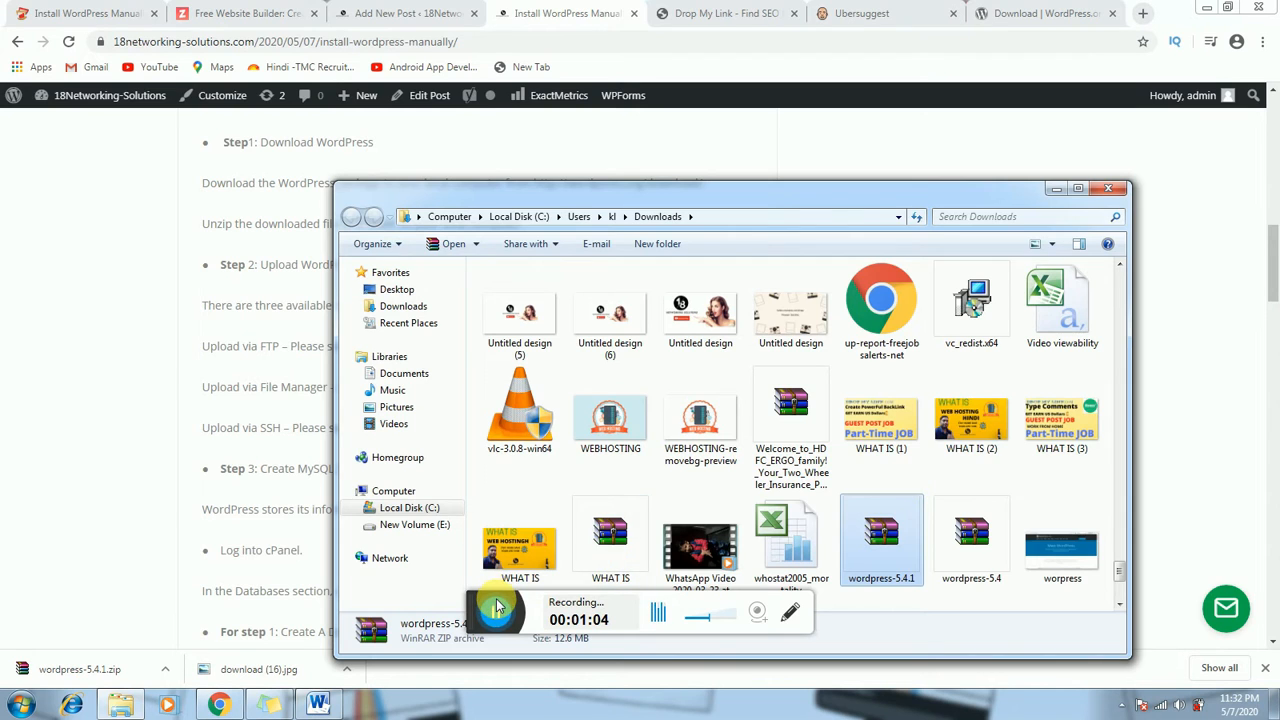
click(495, 612)
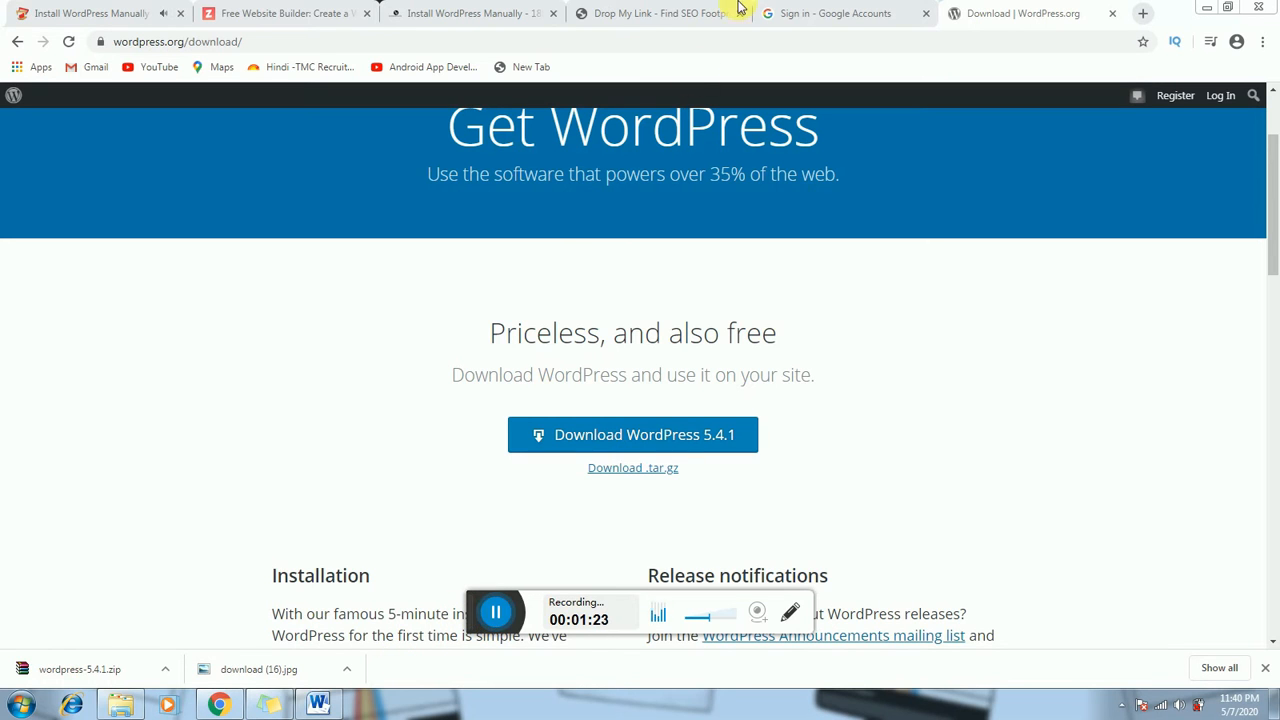
Step: In the Drop My Link tab, go to the hosting.co.in website
click(822, 13)
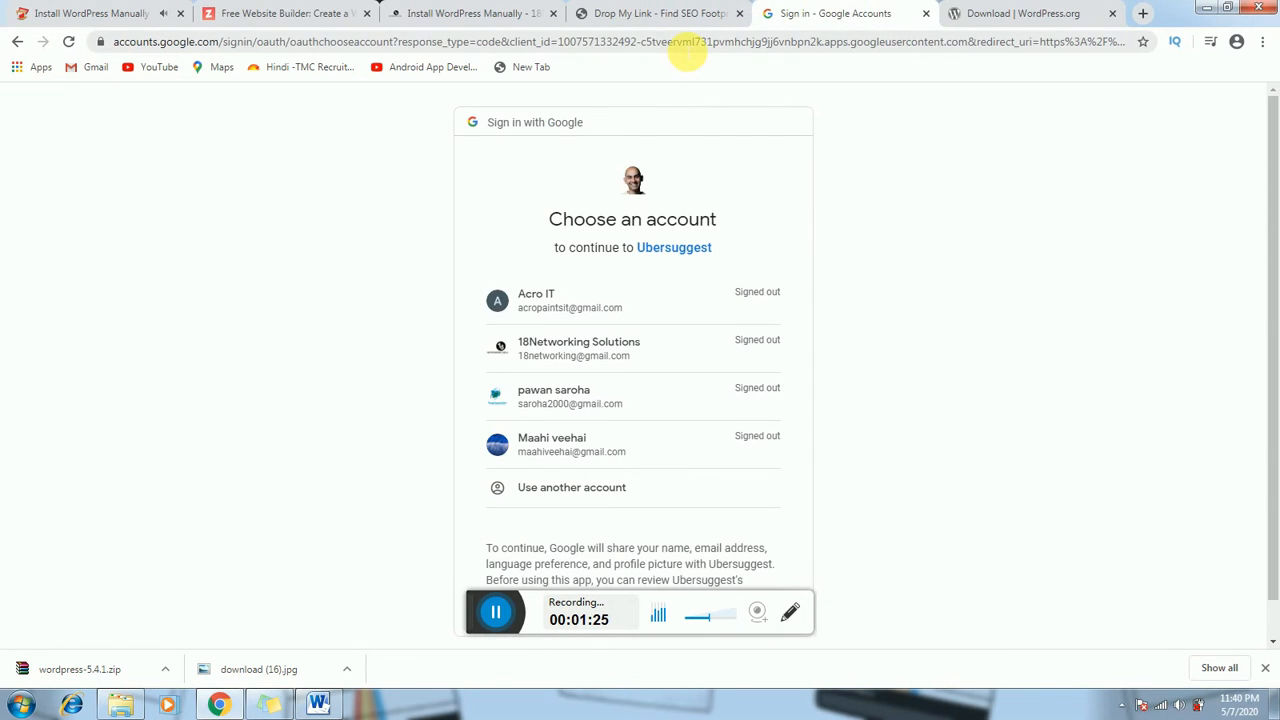
click(651, 14)
click(652, 40)
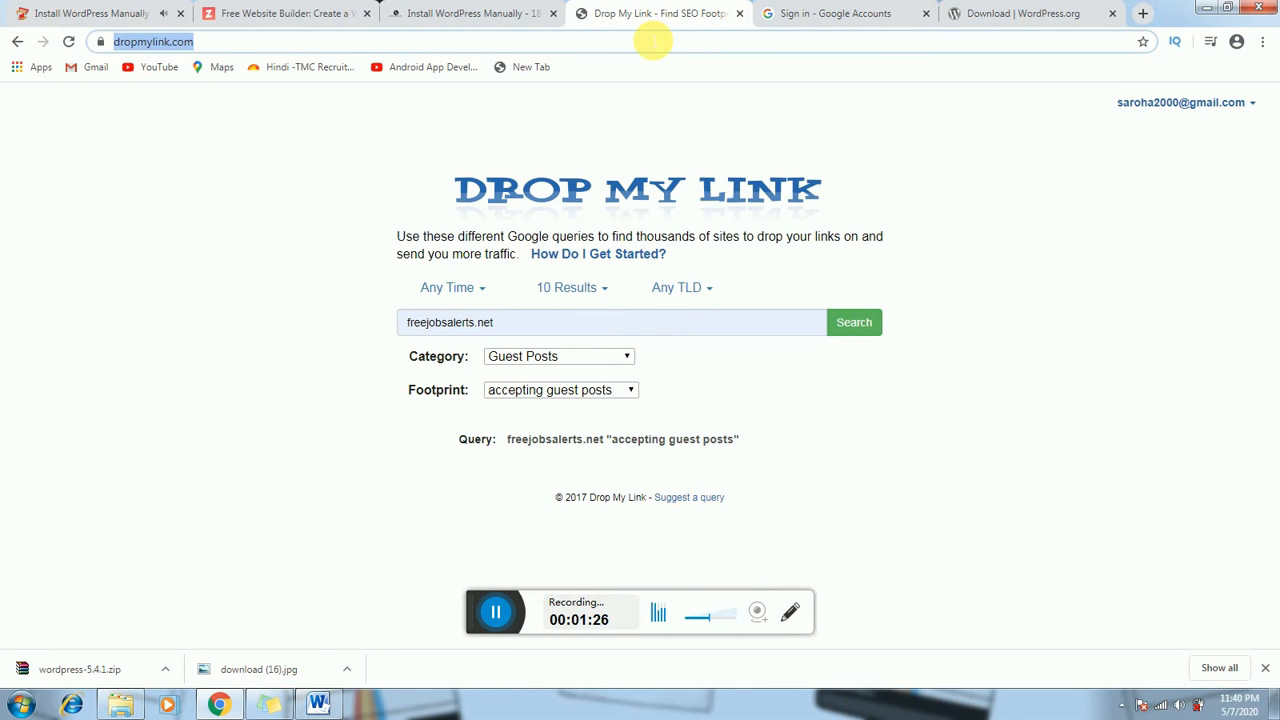
text(ho)
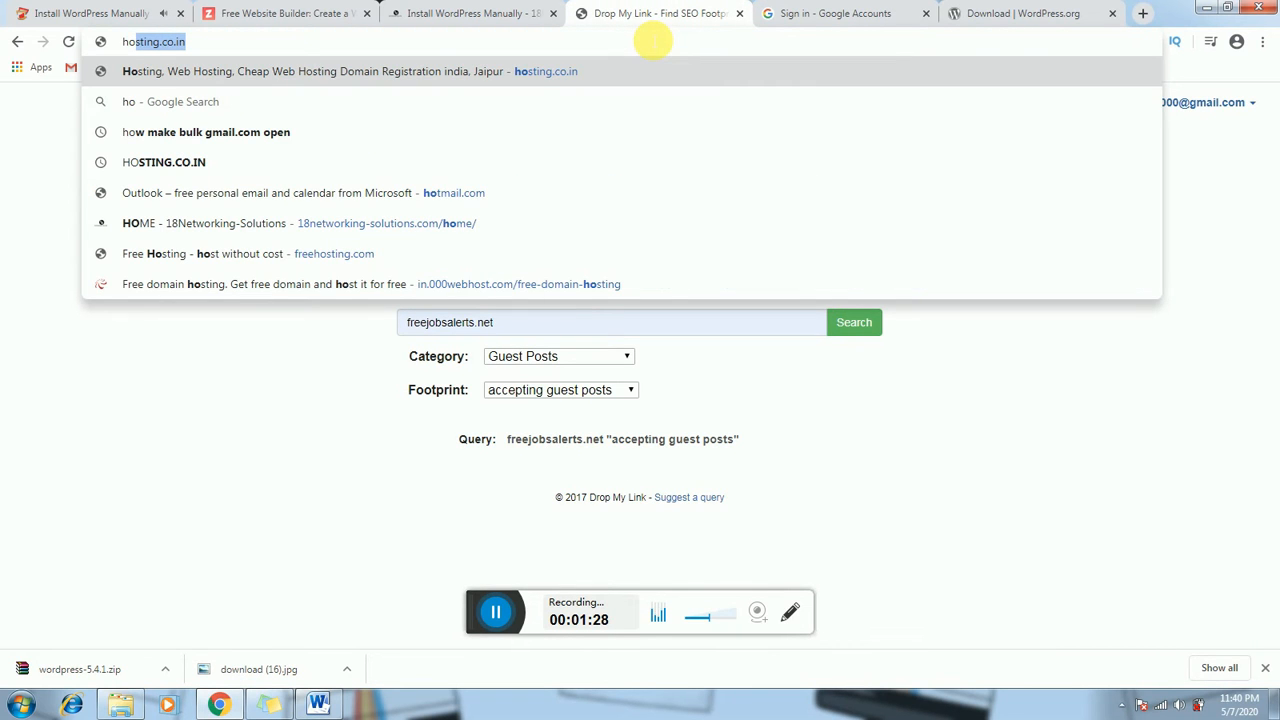
key(Return)
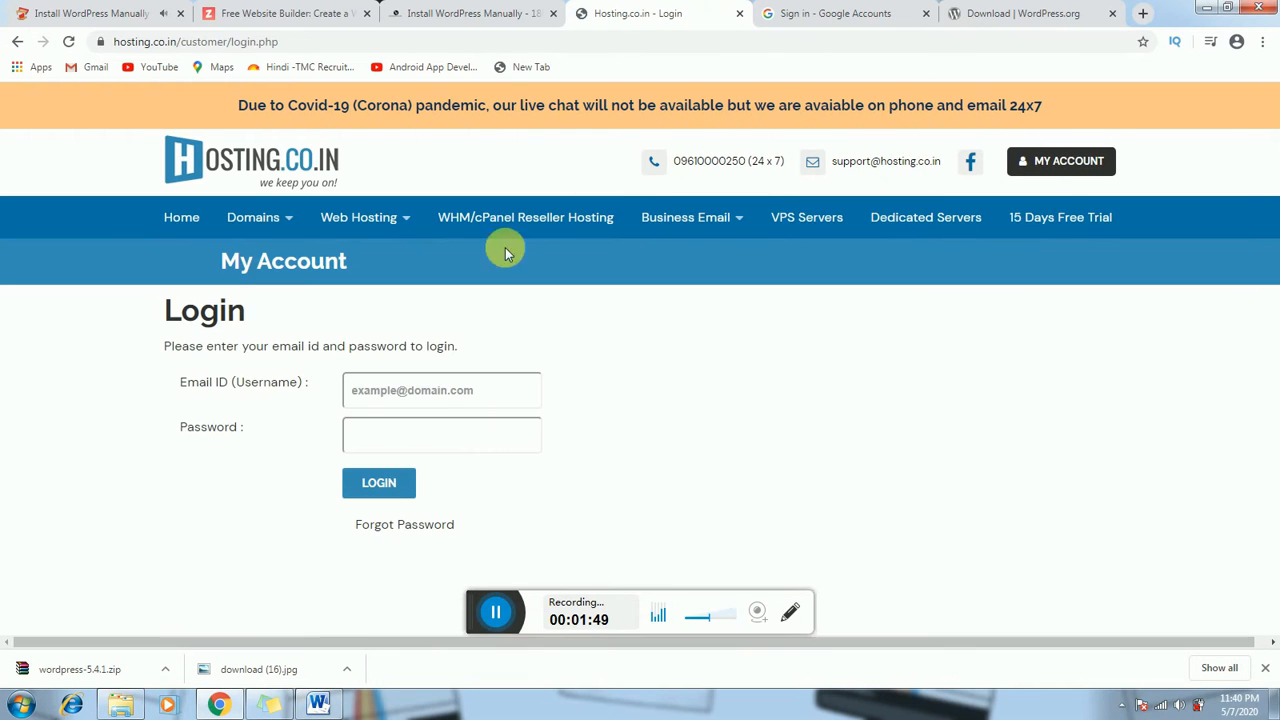
Step: Log into the Hosting.co.in customer account with the saved e-mail and the account password
click(423, 398)
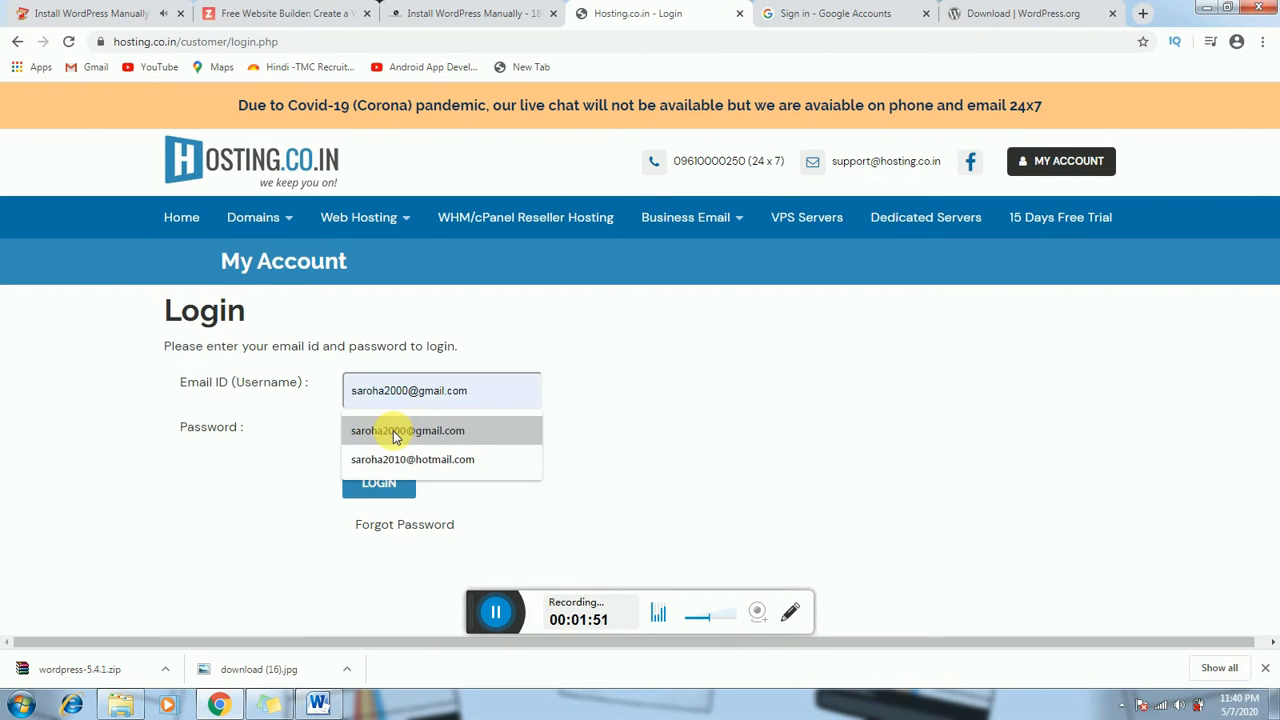
click(395, 431)
click(396, 436)
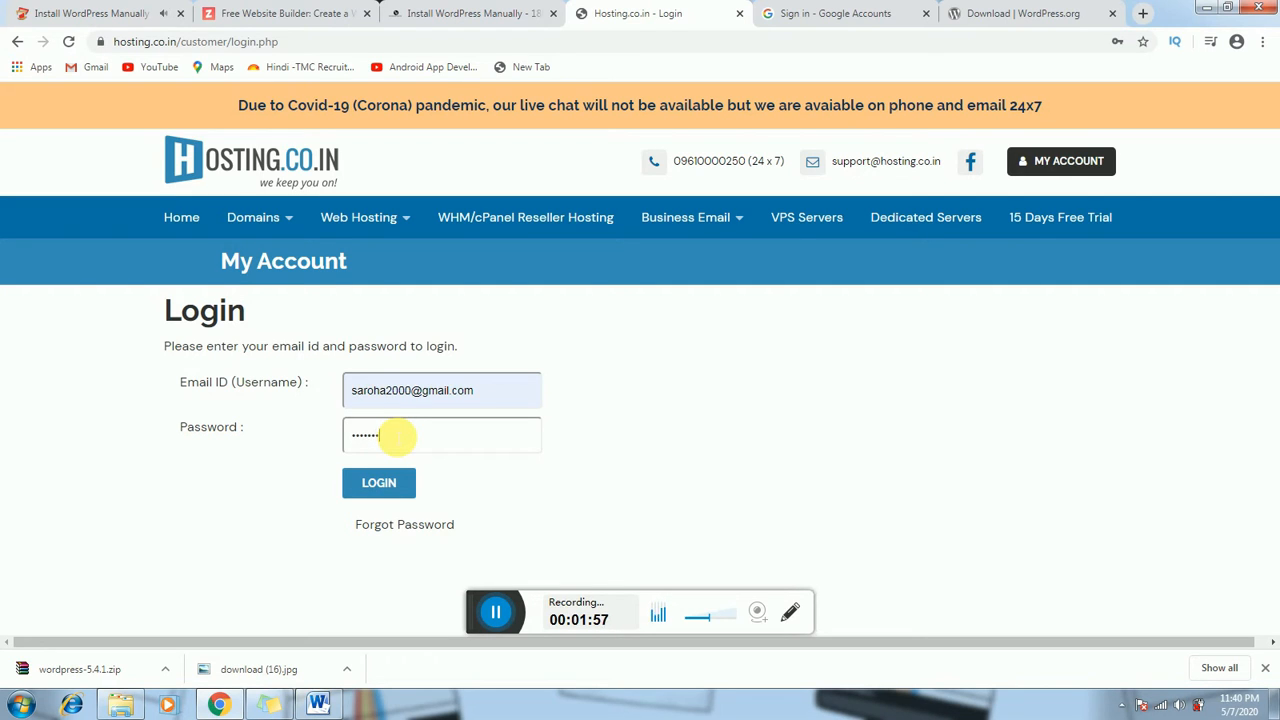
key(Return)
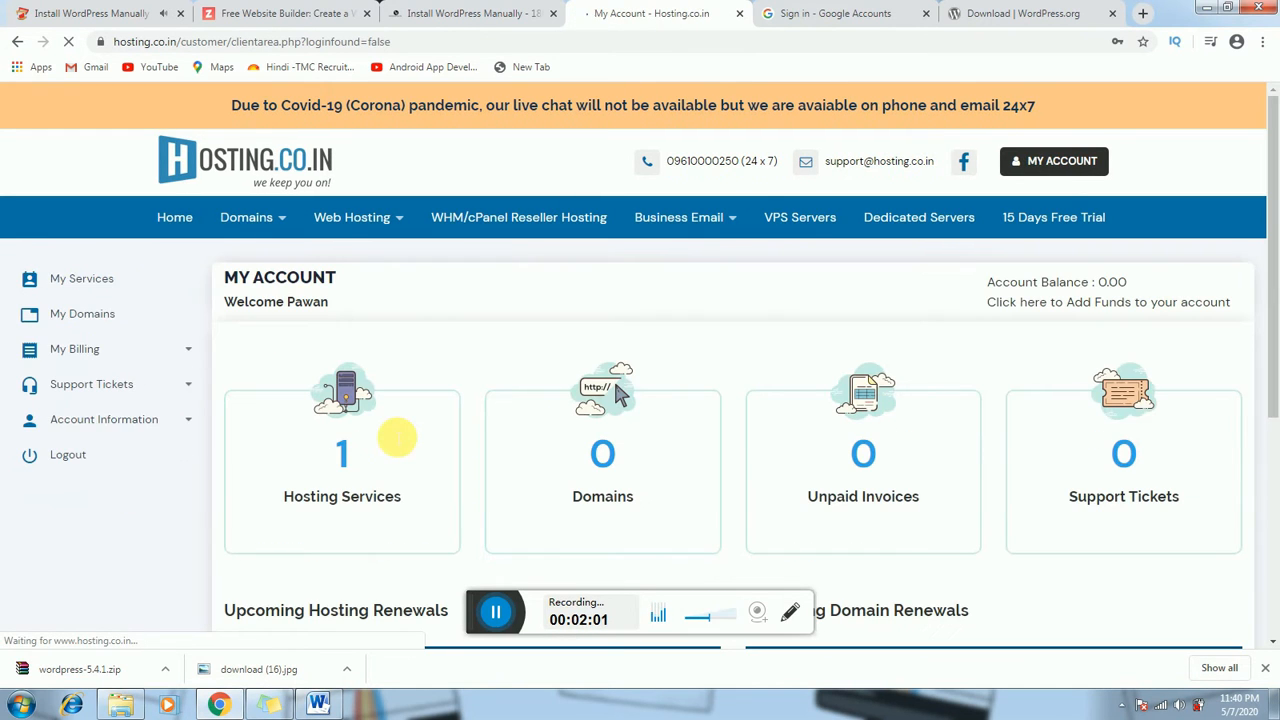
Step: Launch cPanel for the 18networking-solutions.com hosting plan from Hosting Services and switch to its tab
click(353, 457)
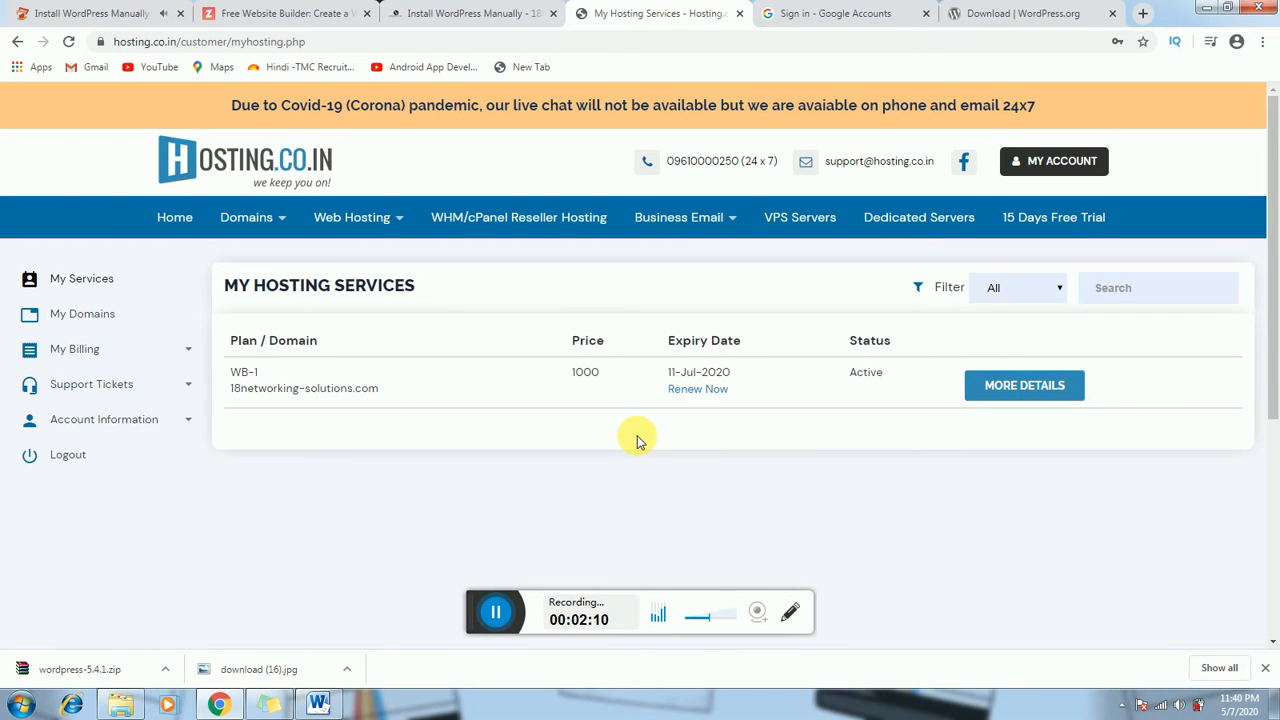
drag(697, 429, 1023, 400)
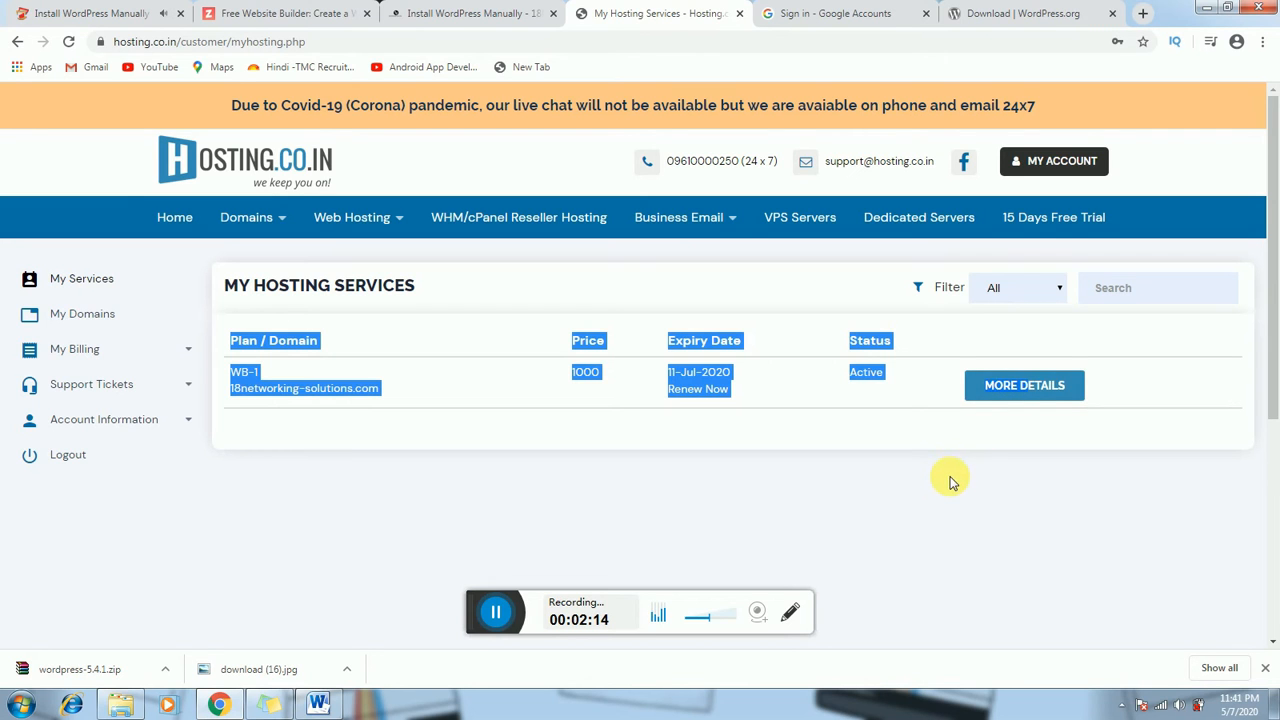
click(1042, 388)
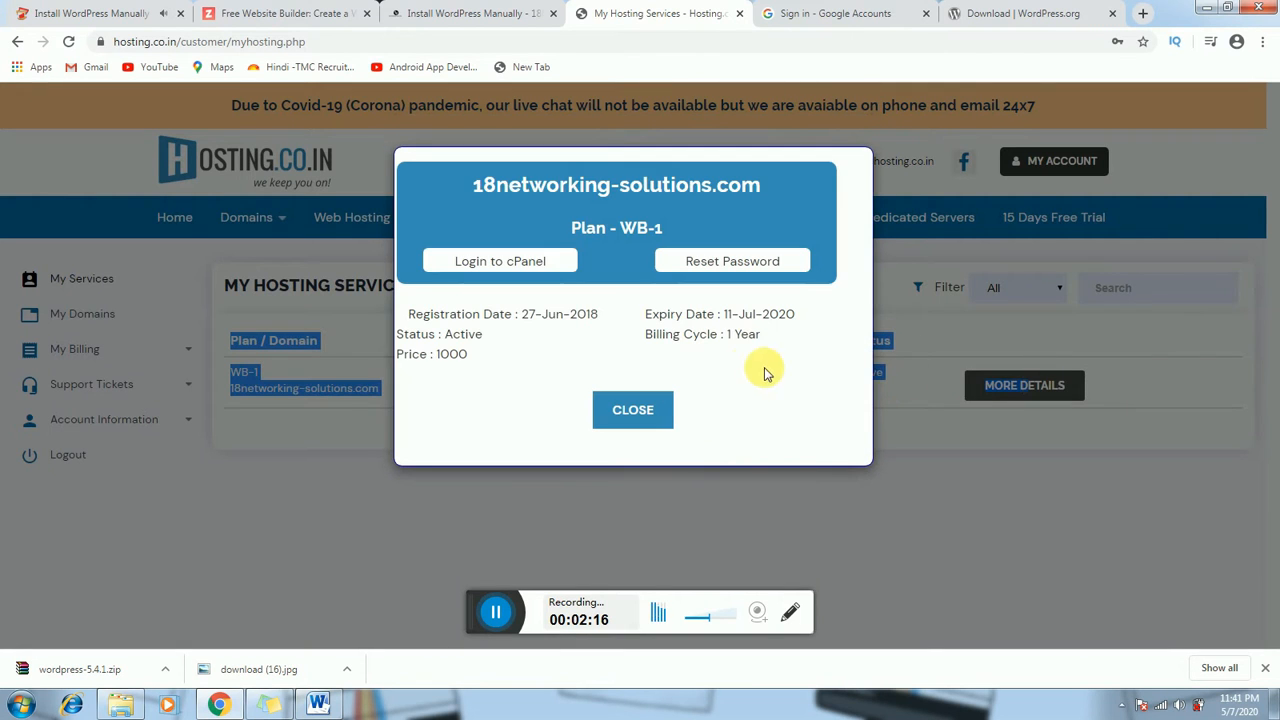
click(538, 258)
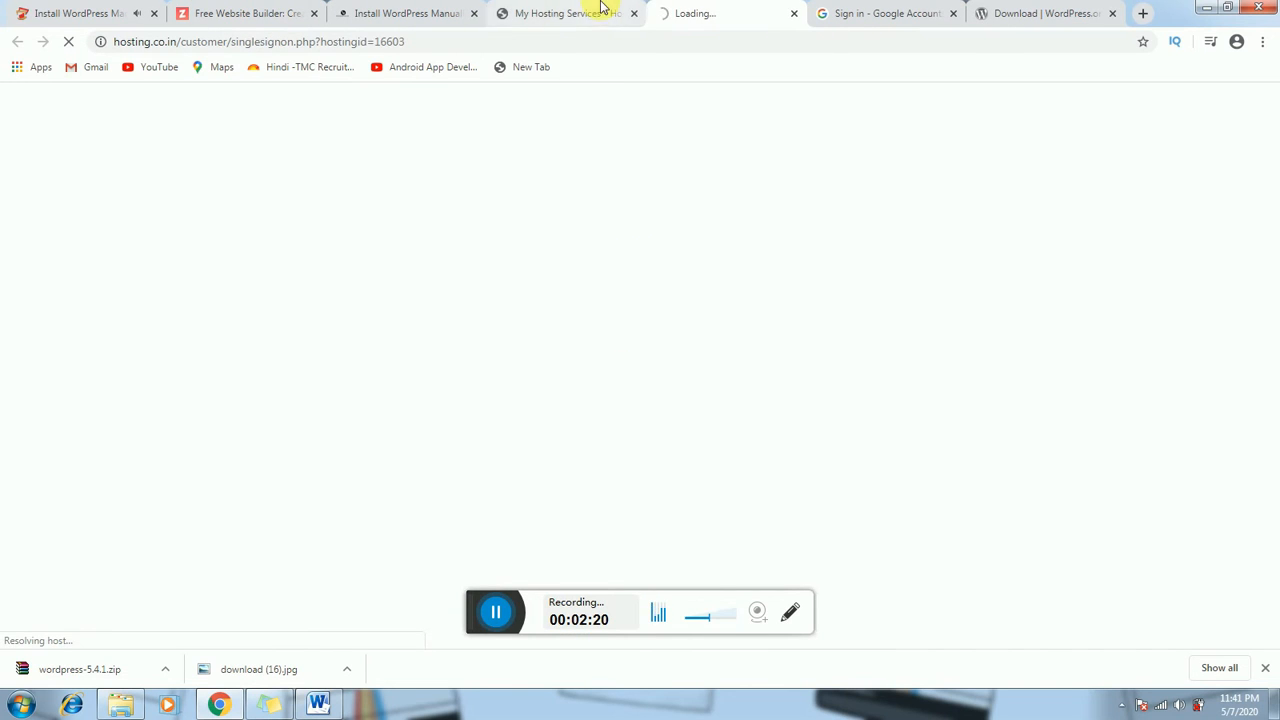
click(601, 8)
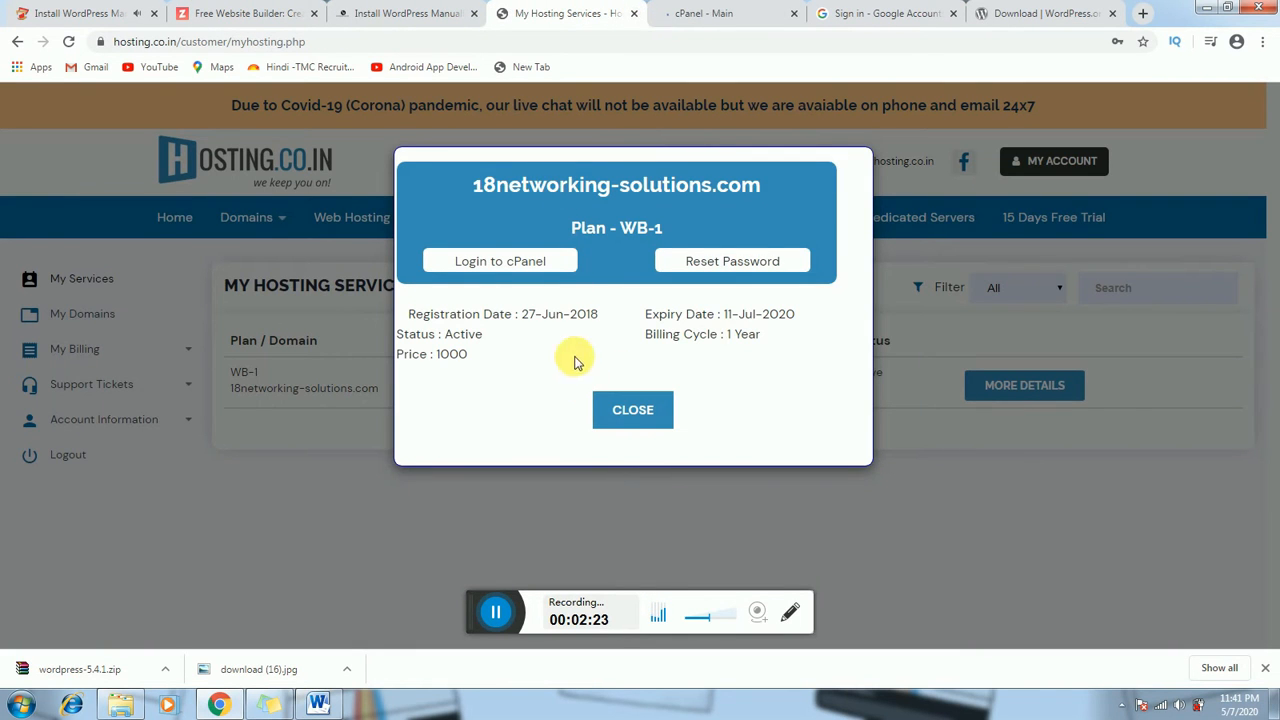
click(628, 410)
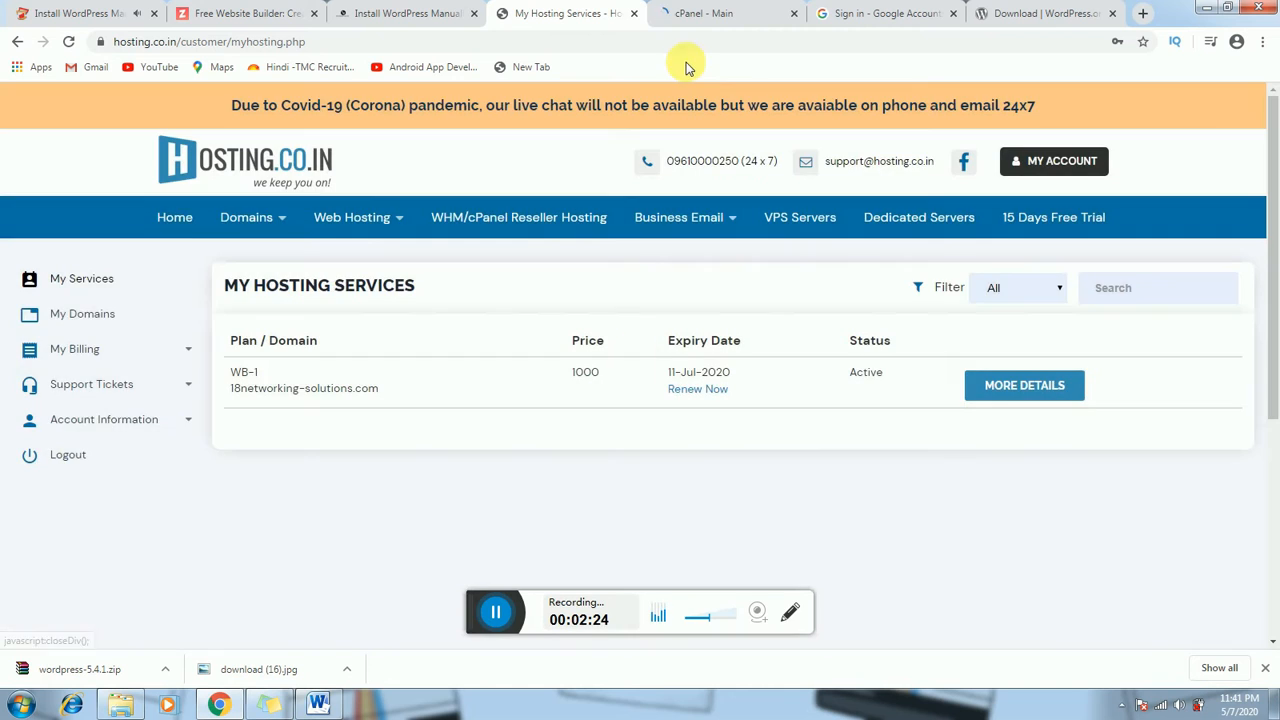
click(737, 9)
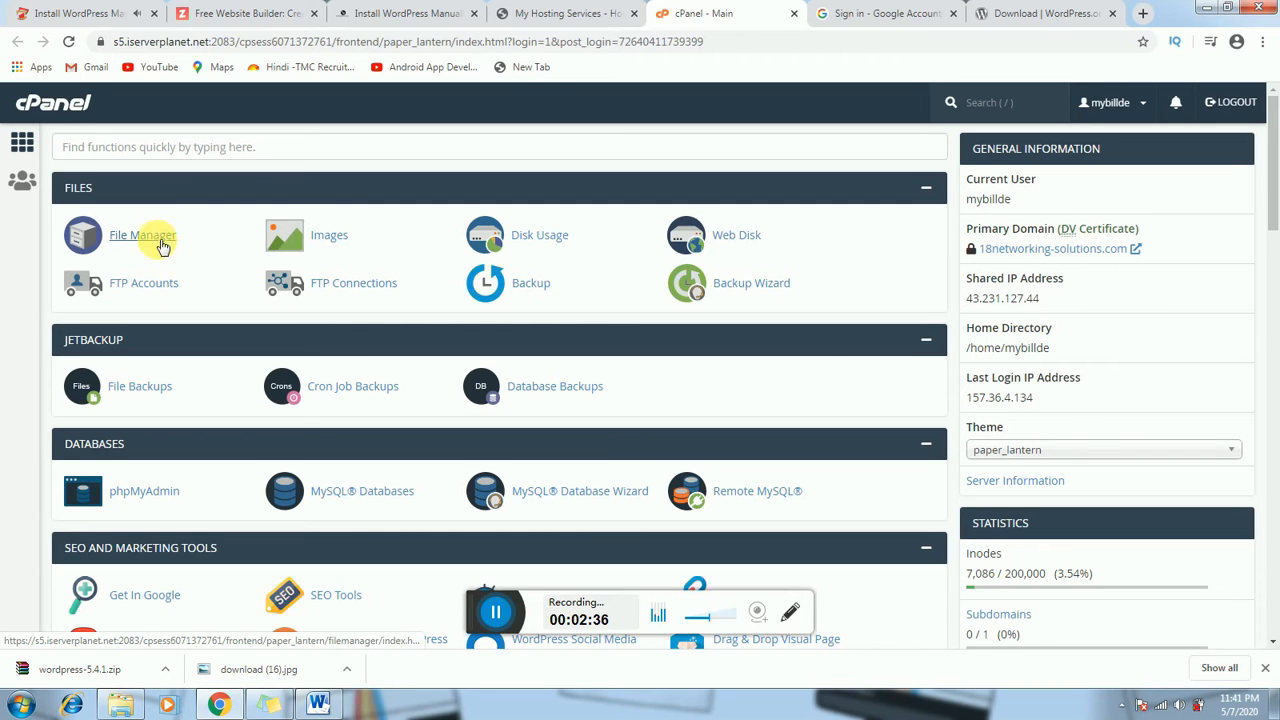
Step: Go through File Manager into public_html and bring up its File Upload page
click(156, 240)
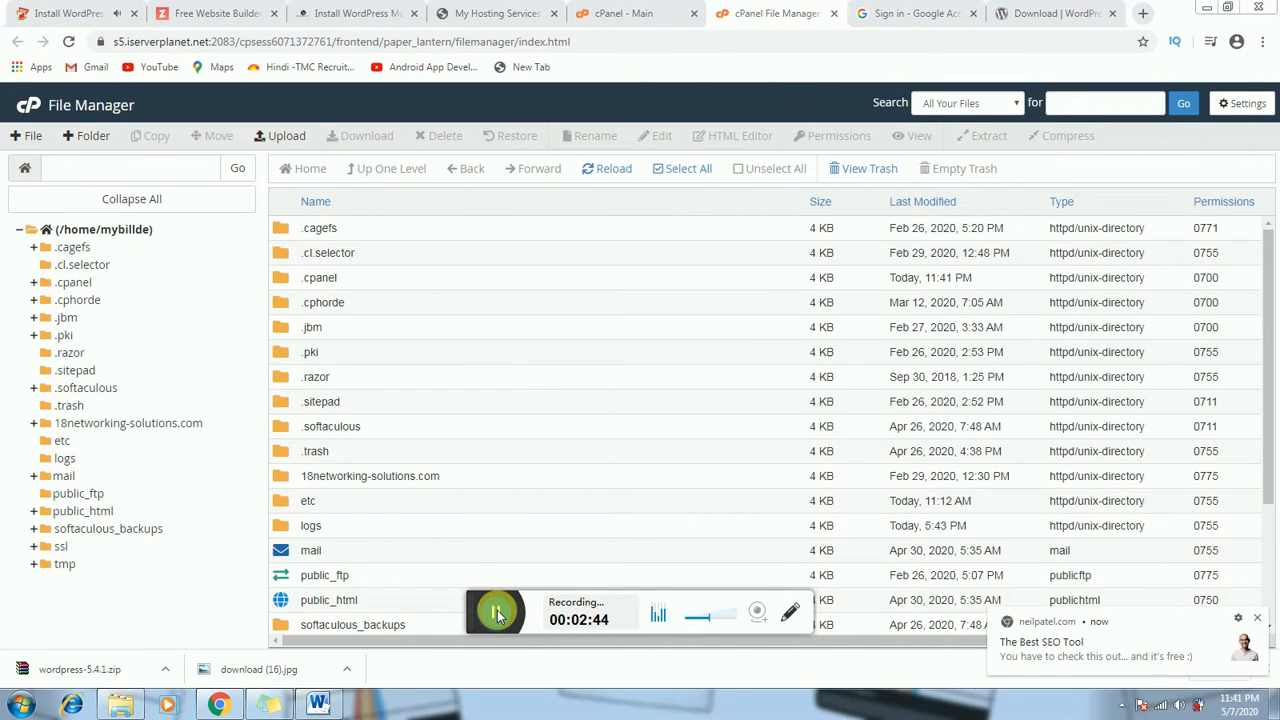
double_click(450, 600)
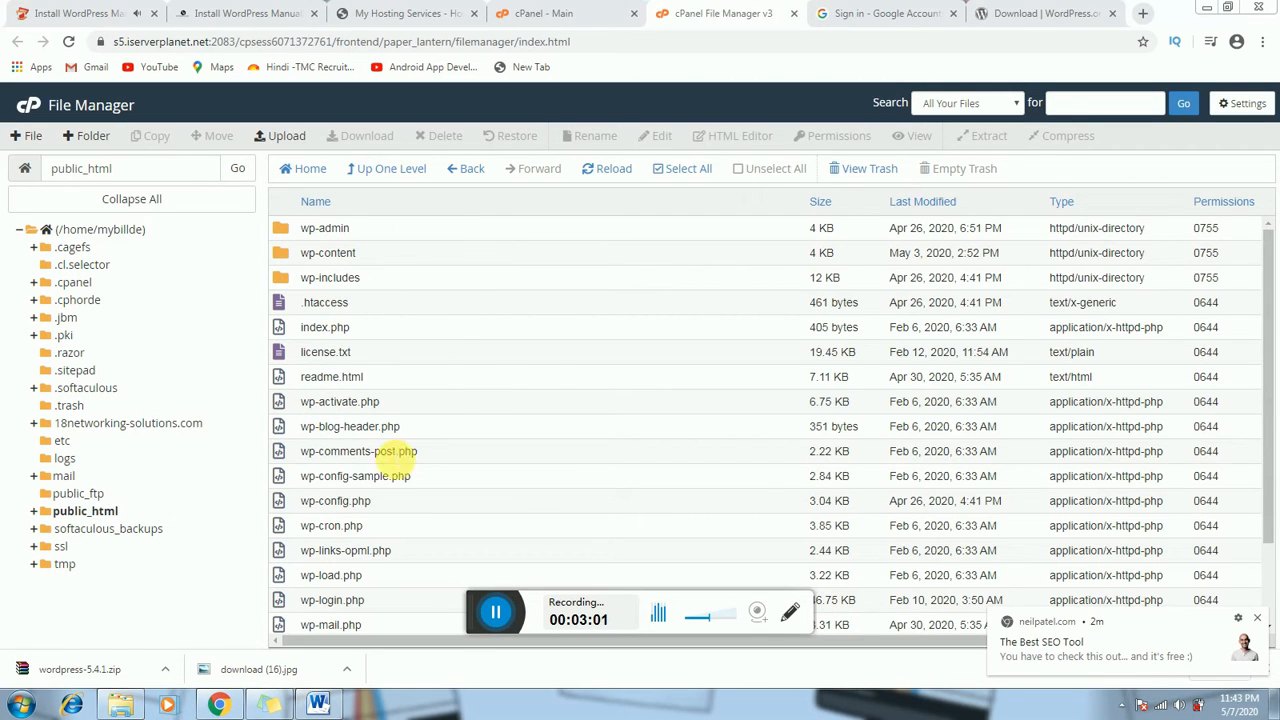
click(292, 136)
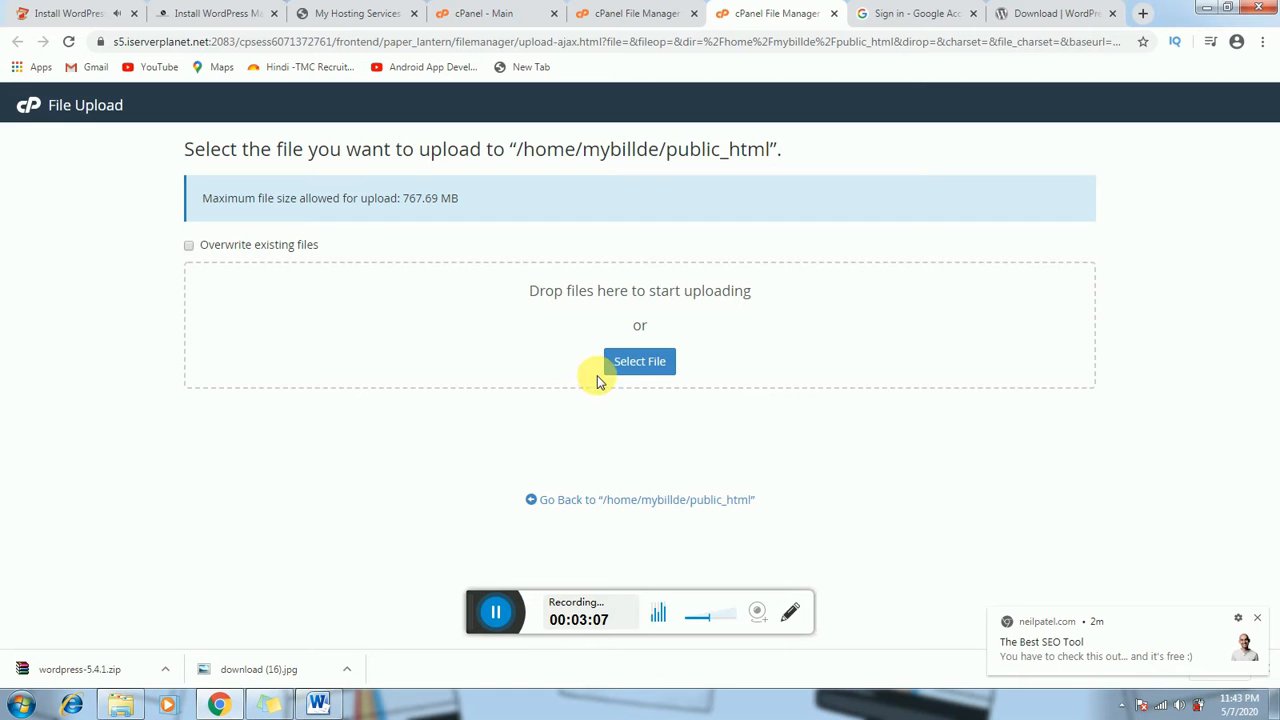
Step: In the upload file picker, browse Downloads and the extracted wordpress-5.4.1 folder's contents
click(627, 374)
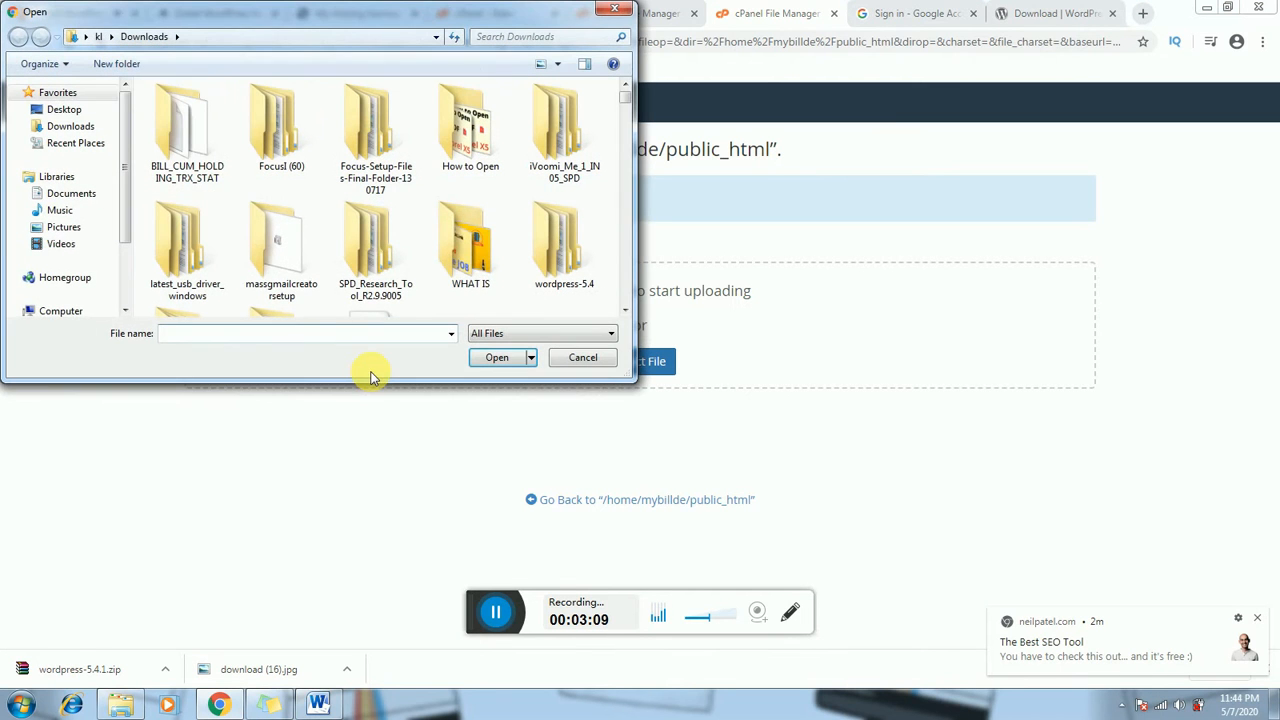
click(195, 268)
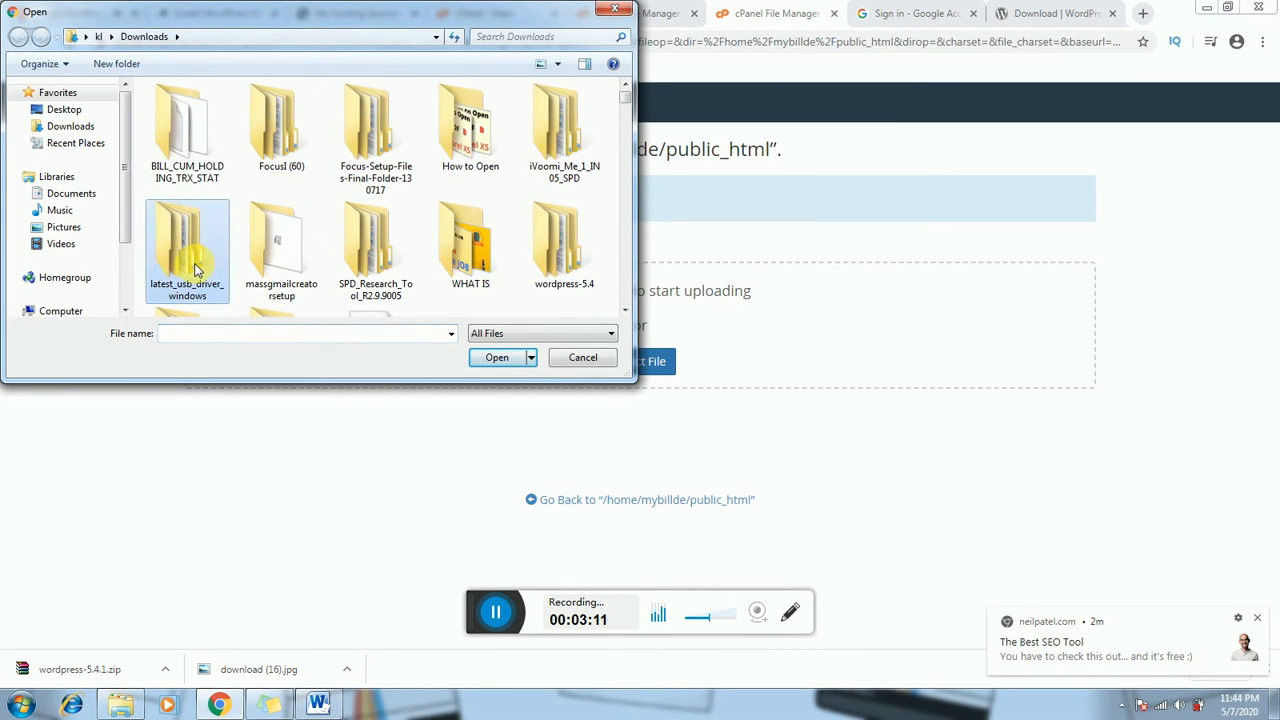
key(w)
key(w)
key(w)
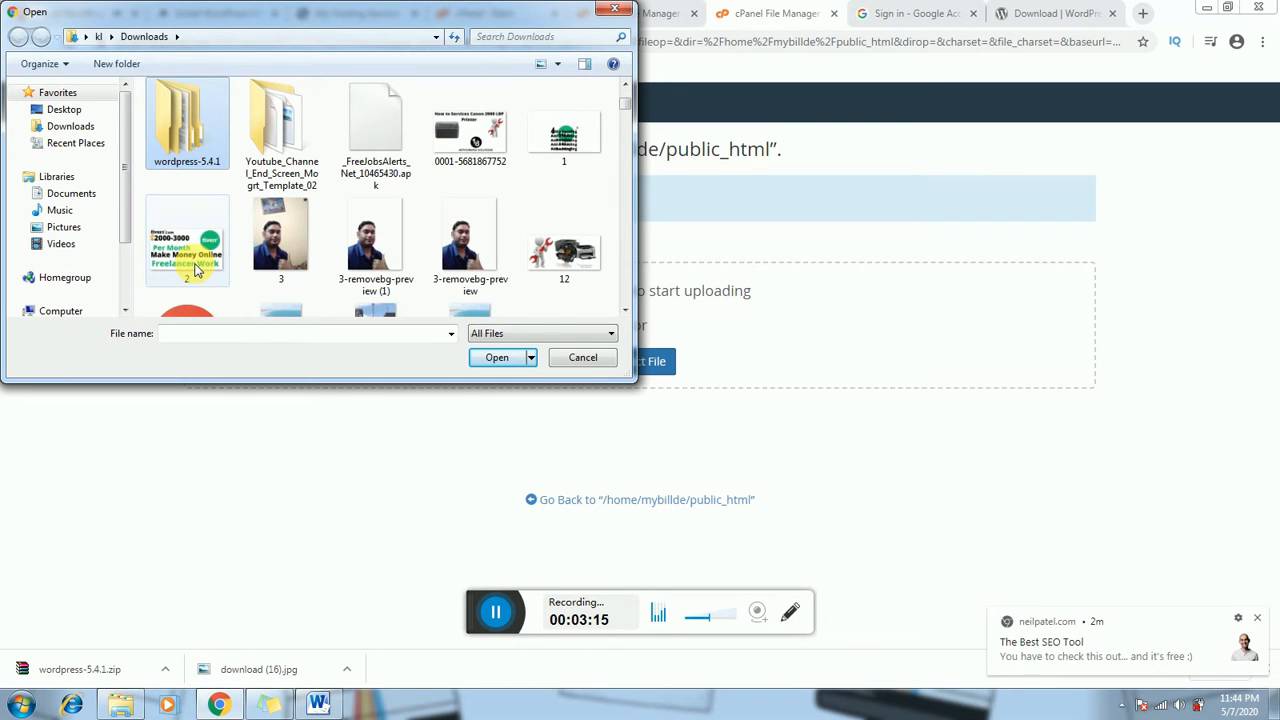
double_click(188, 108)
click(185, 113)
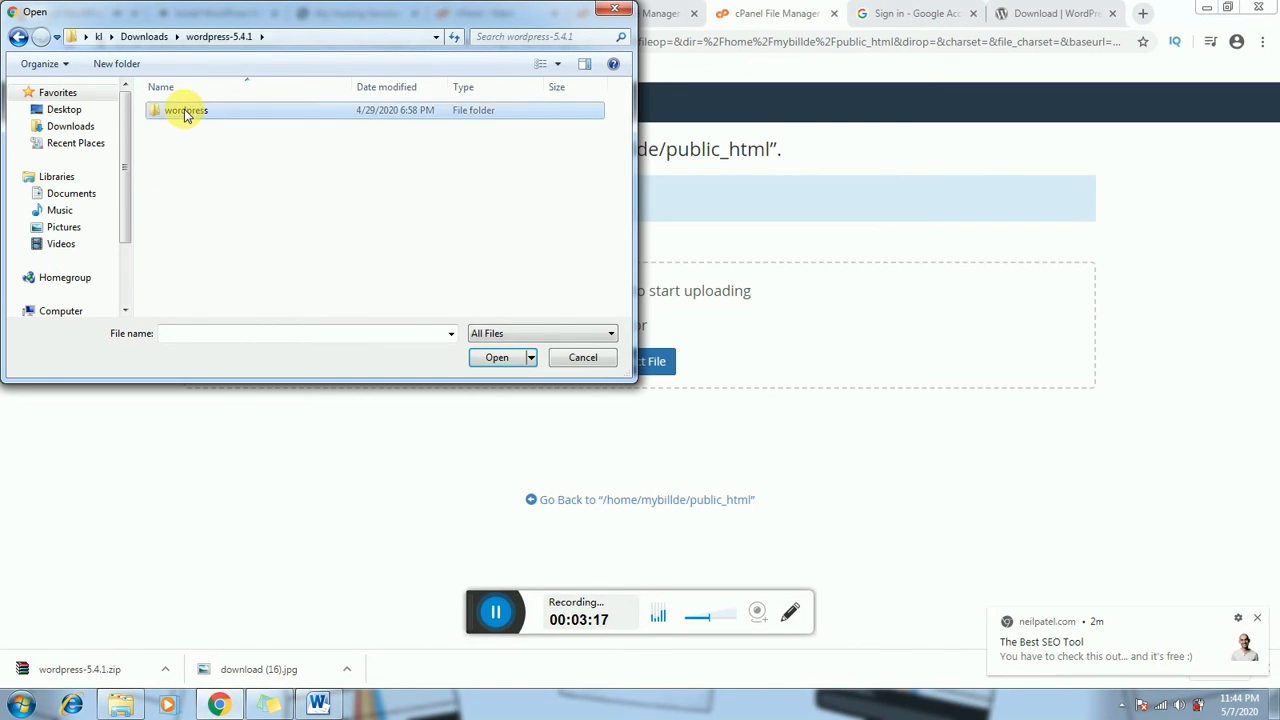
double_click(185, 113)
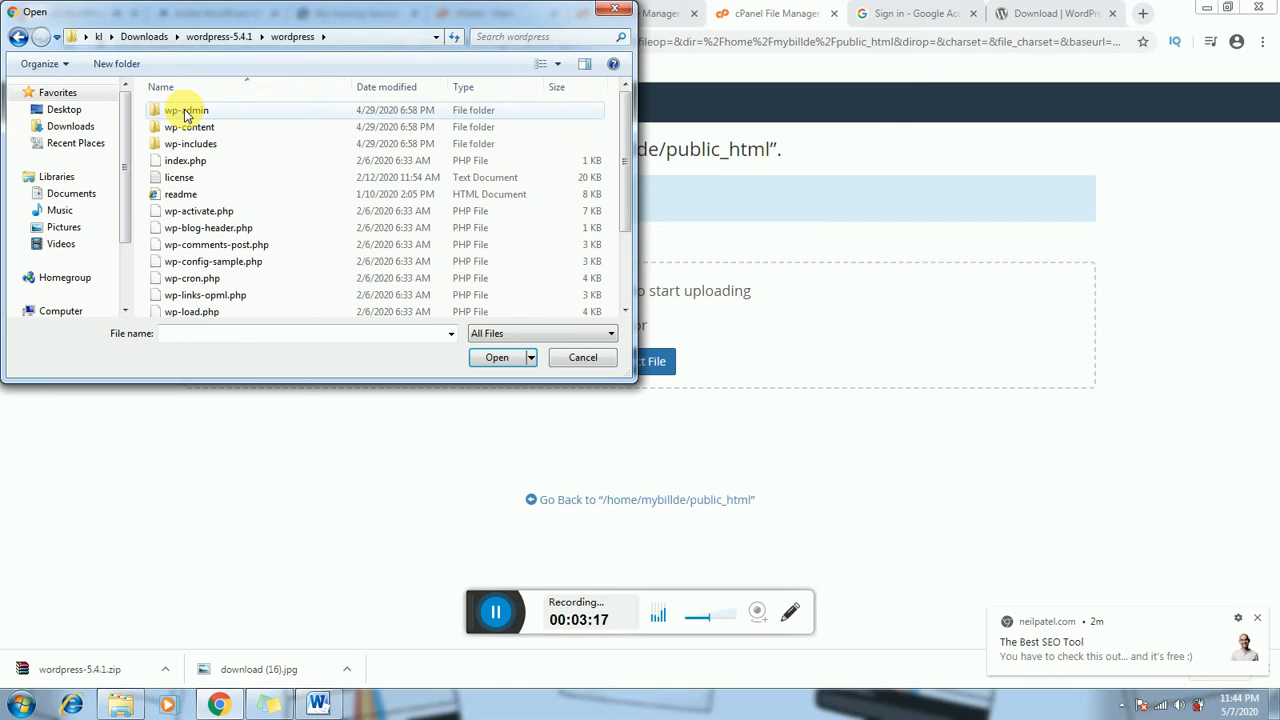
click(21, 36)
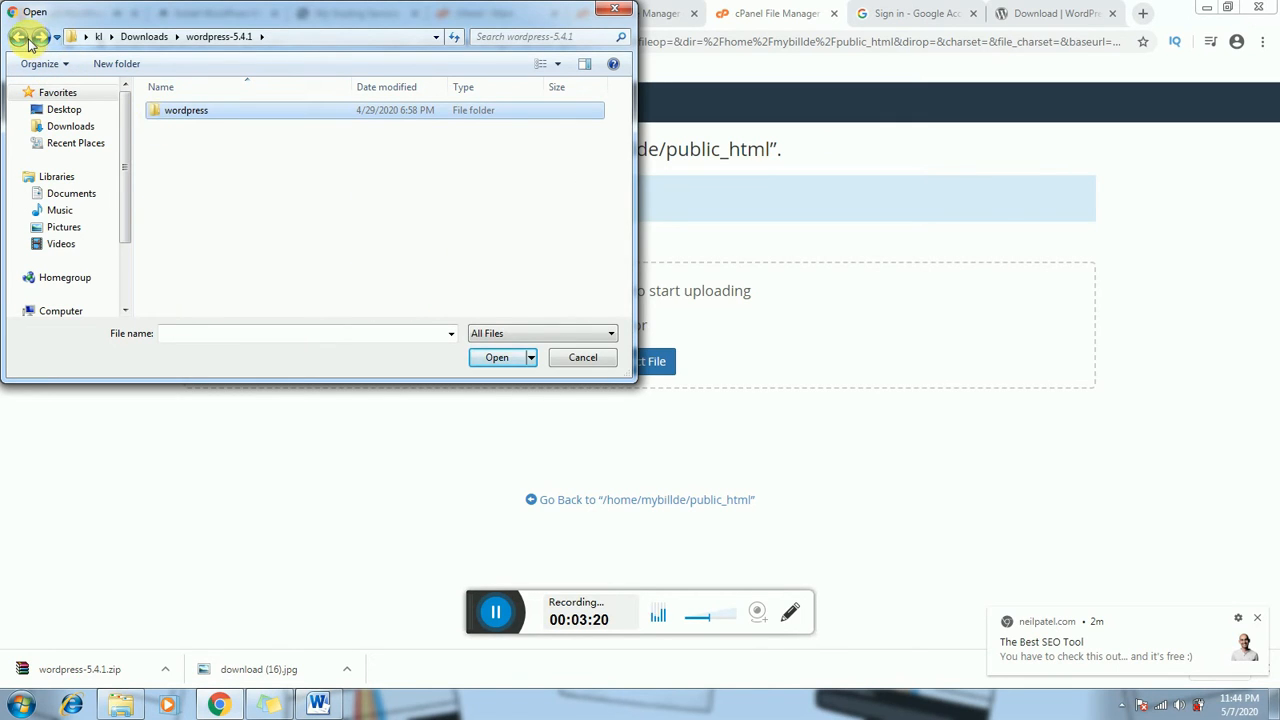
click(18, 36)
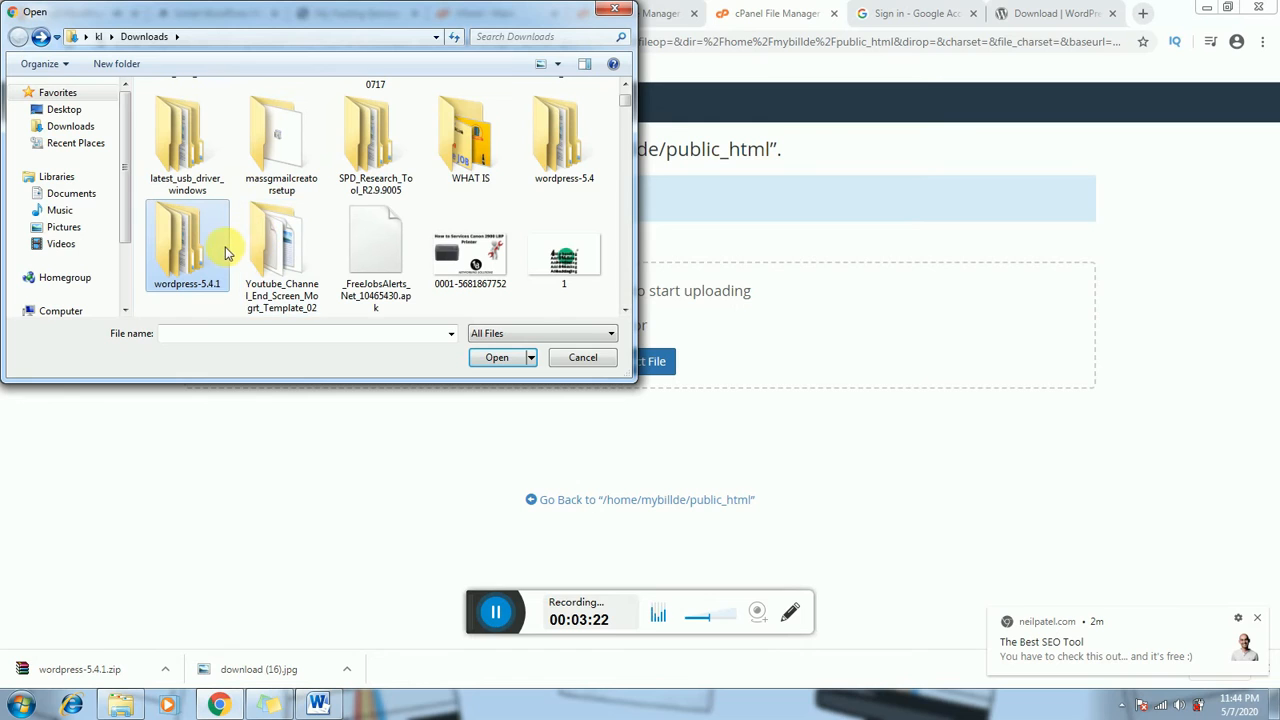
Step: Pick wordpress-5.4.1.zip from Downloads and upload it to public_html
key(w)
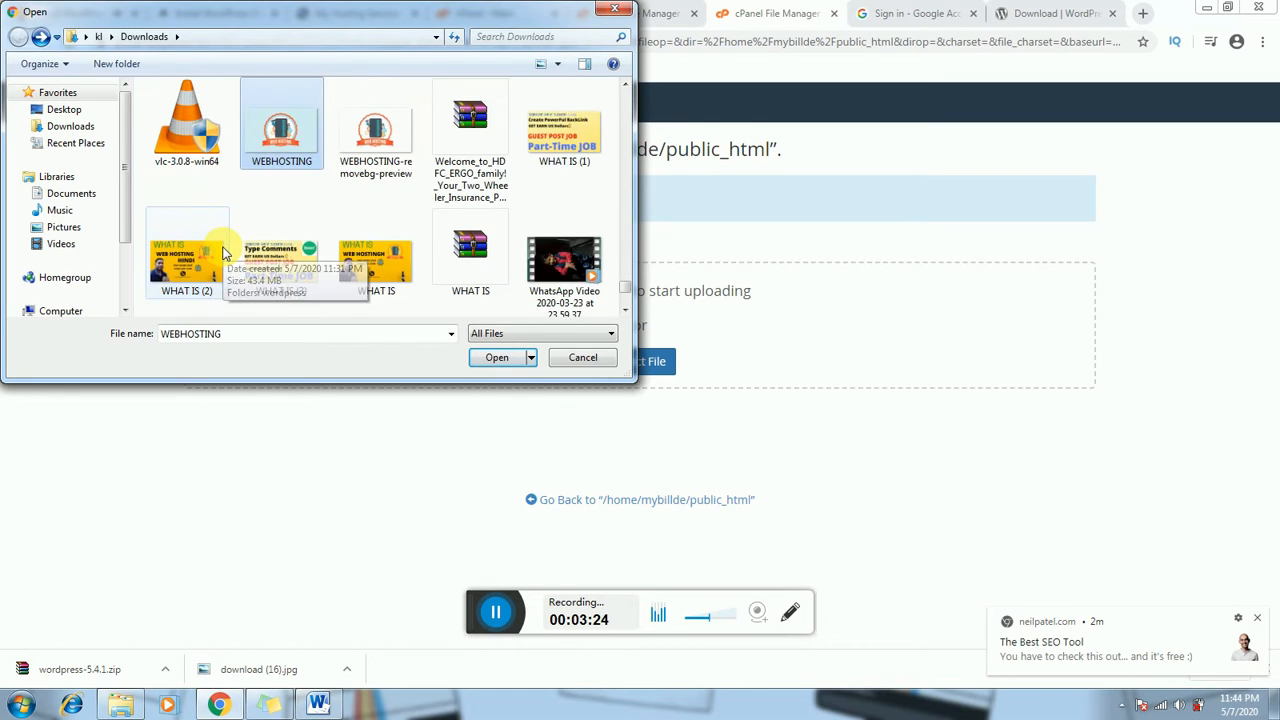
key(w)
key(w)
key(w)
key(w)
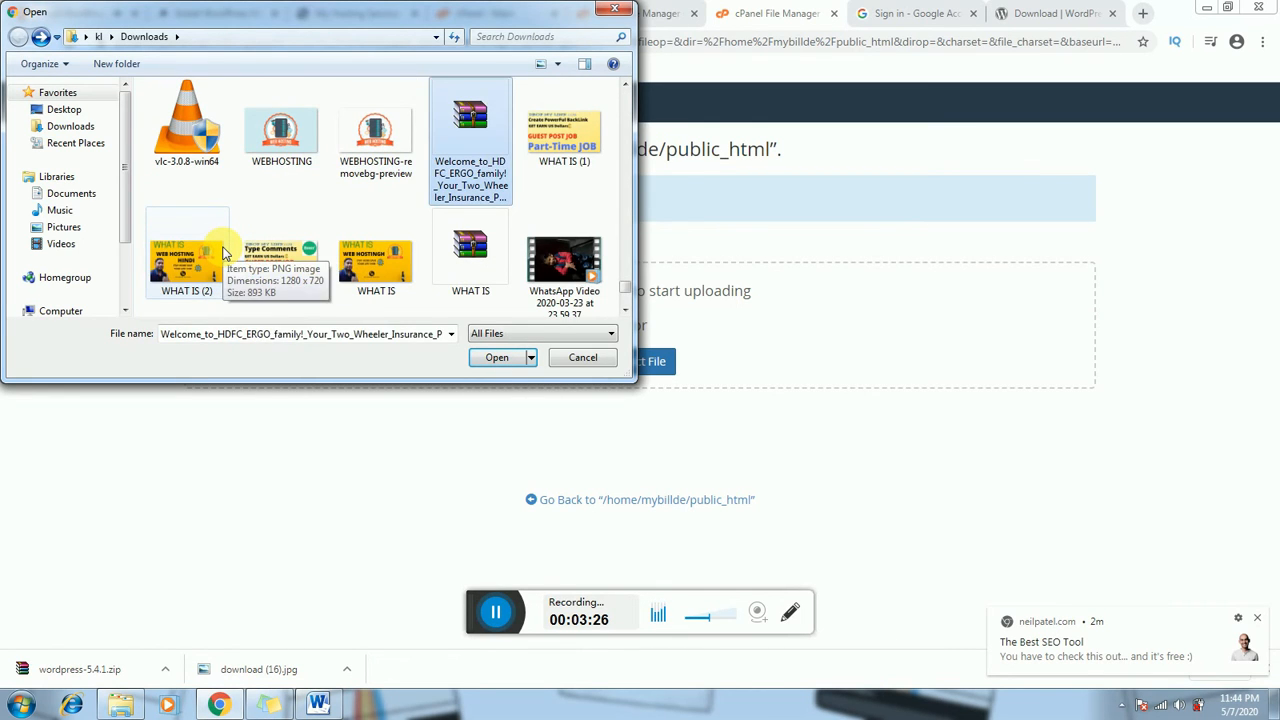
key(w)
key(w)
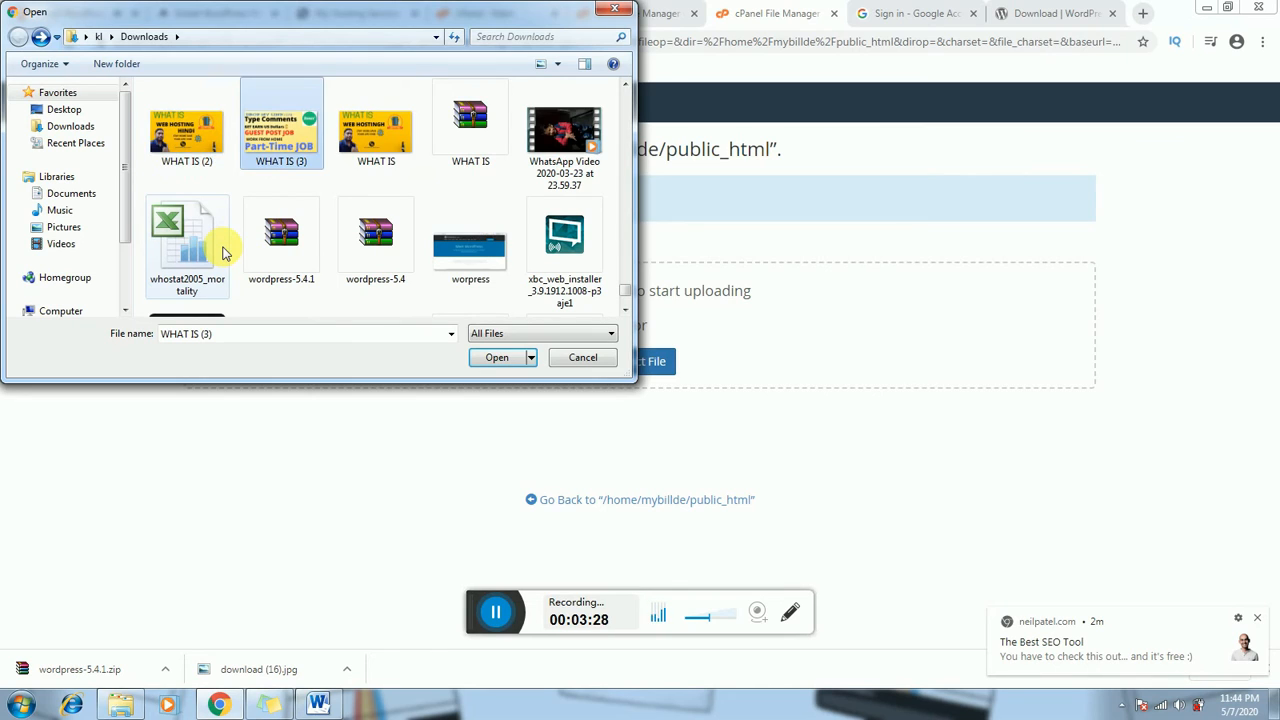
click(258, 249)
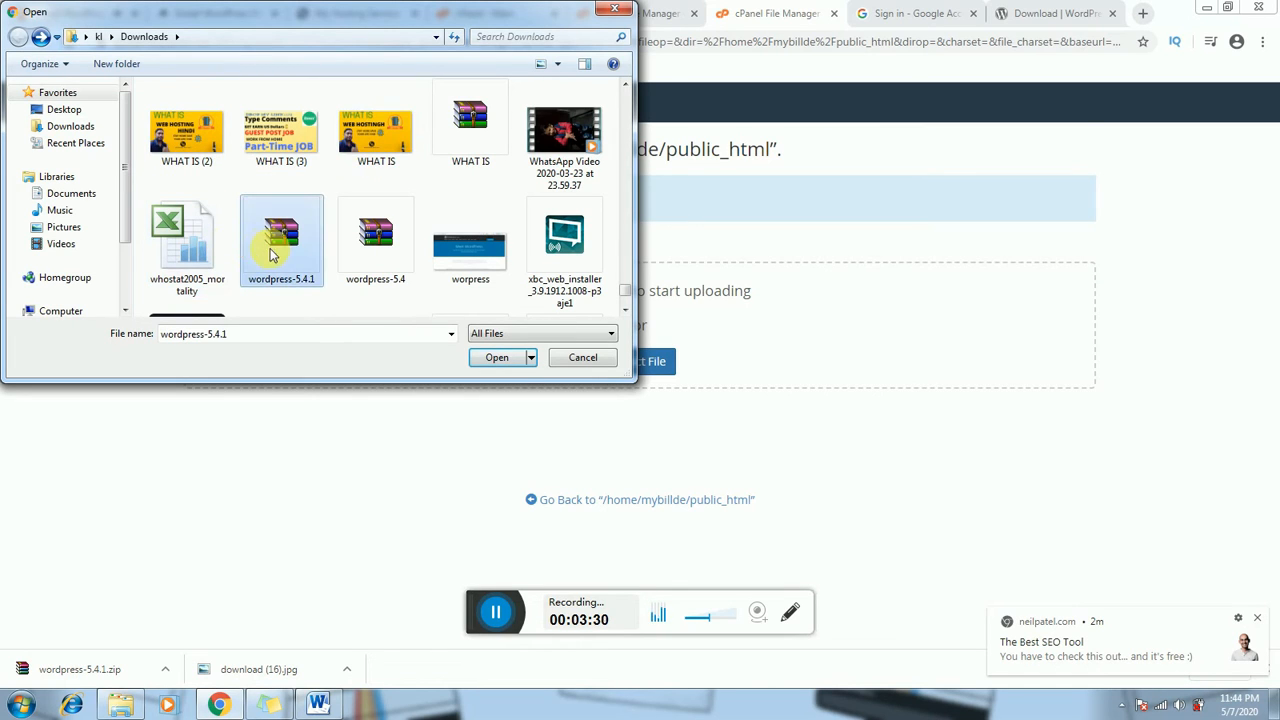
click(392, 272)
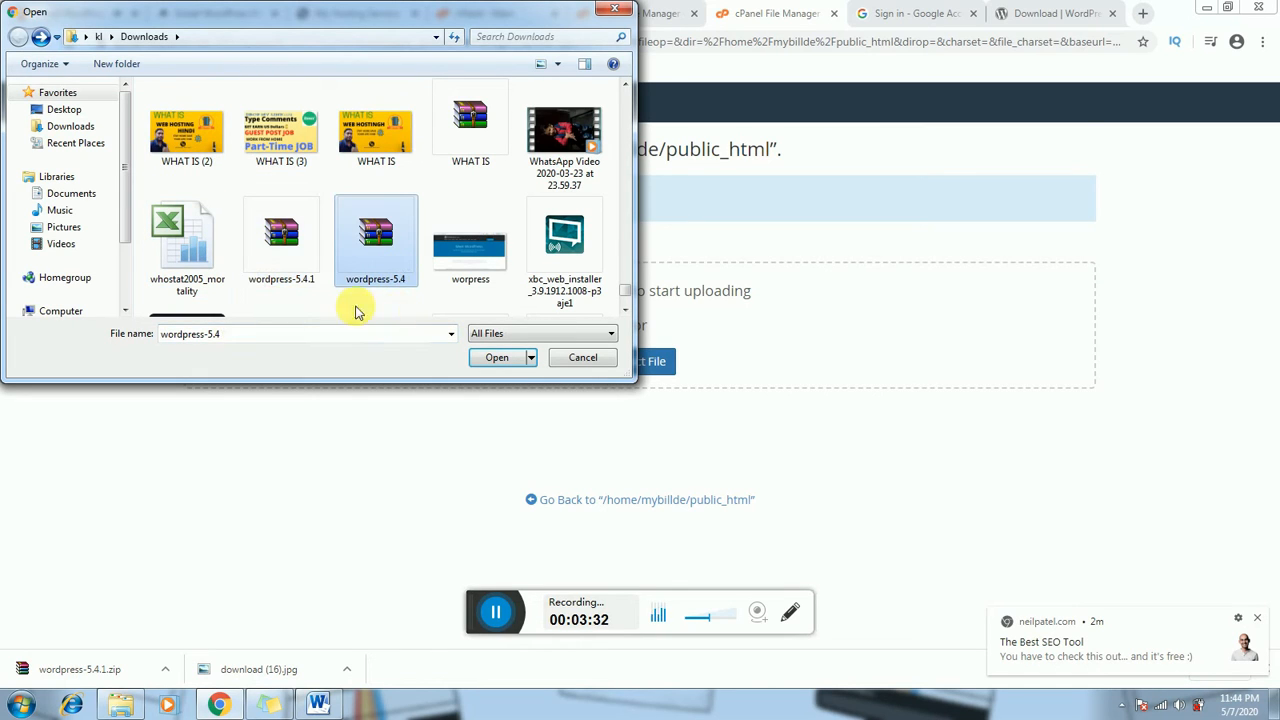
click(277, 271)
click(500, 358)
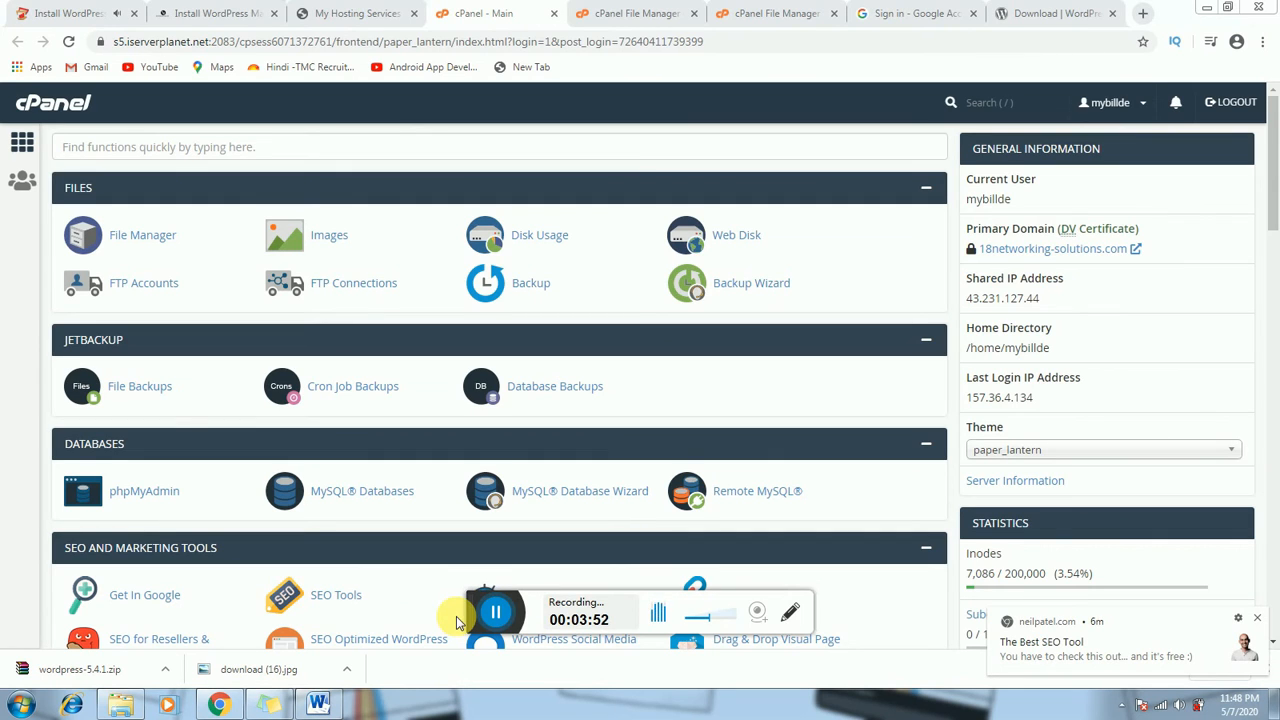
Step: Create a MySQL database named mybilldesk, which gets the mybillde_ prefix
click(370, 494)
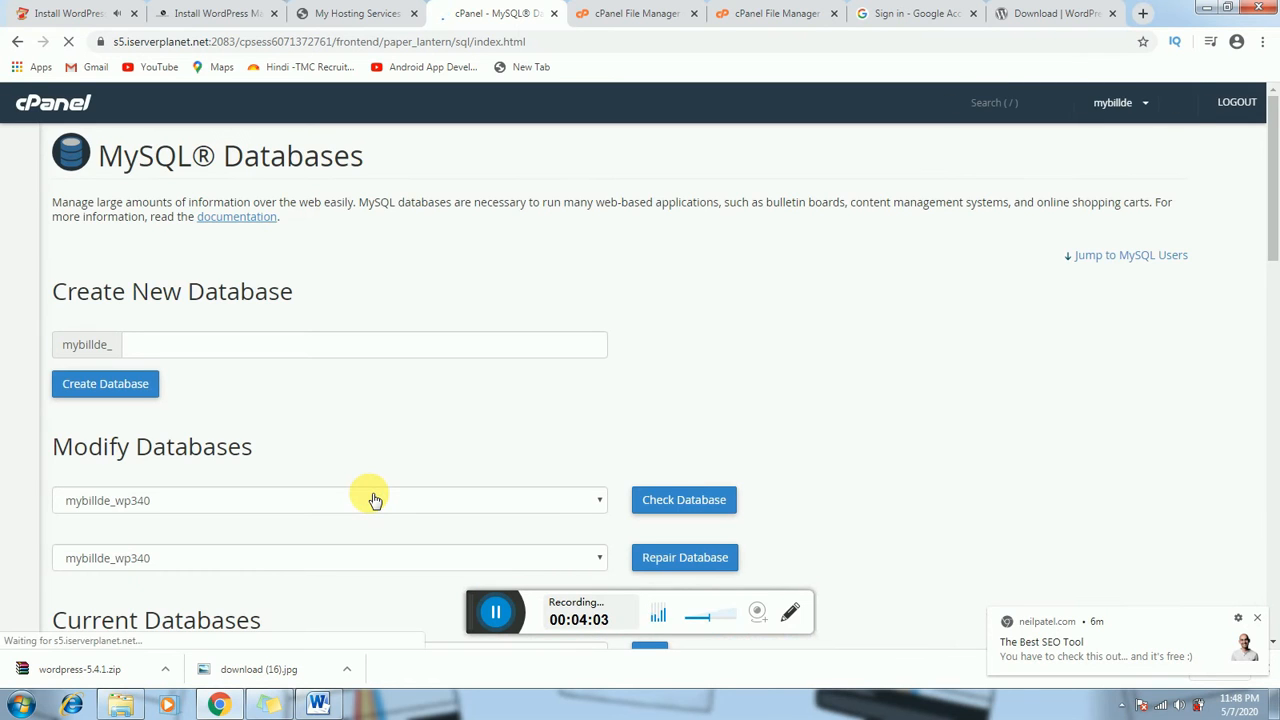
click(270, 344)
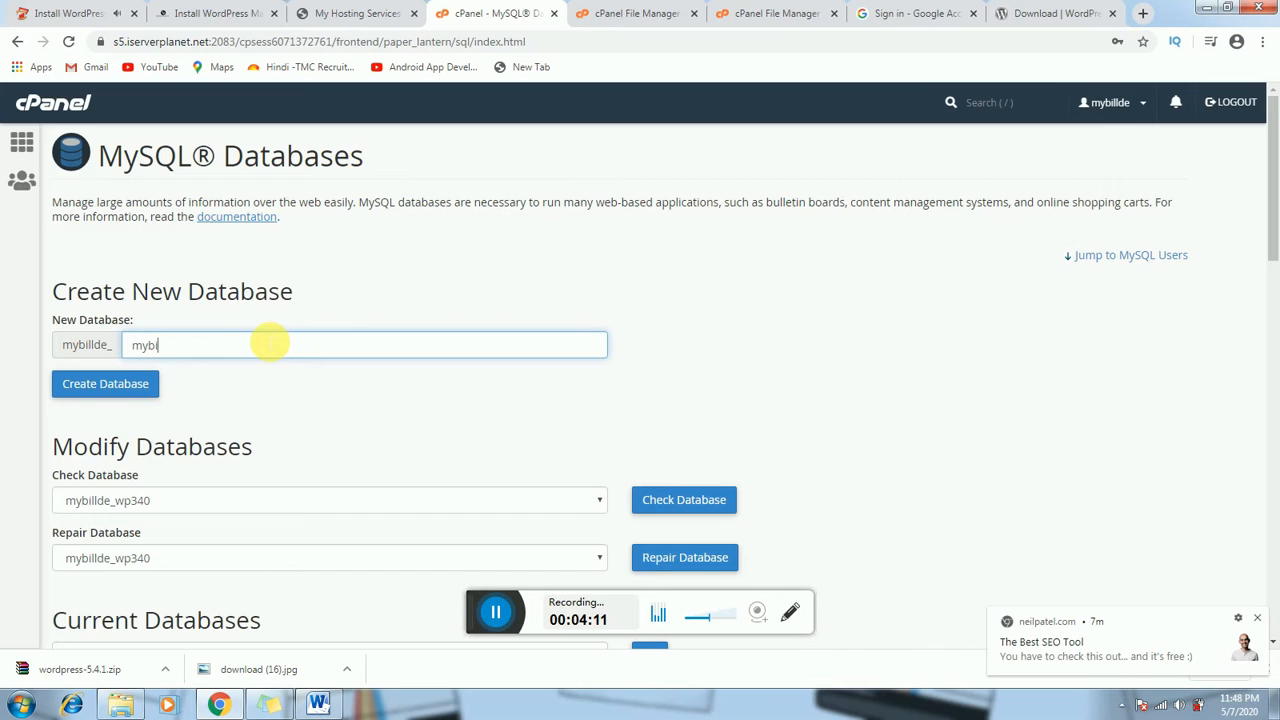
text(mybilldesk)
click(146, 384)
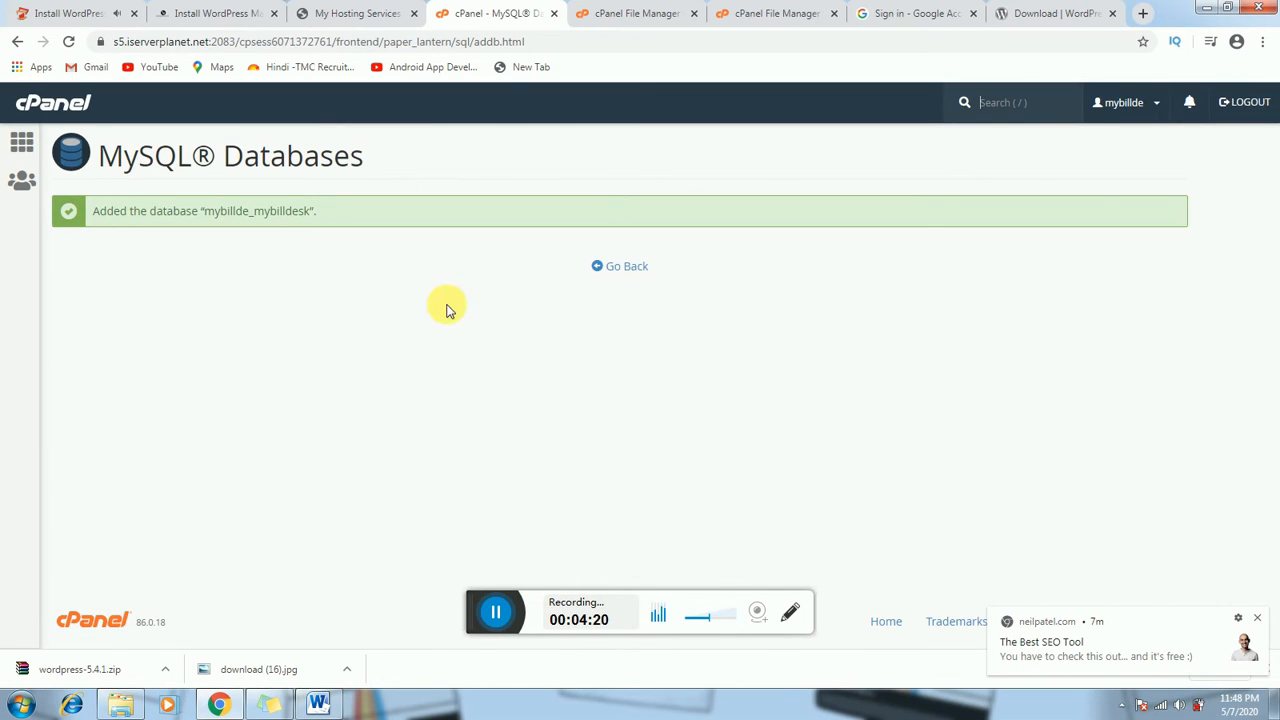
Step: Back on MySQL Databases, enter a new user's username and a password, and try creating it
click(608, 278)
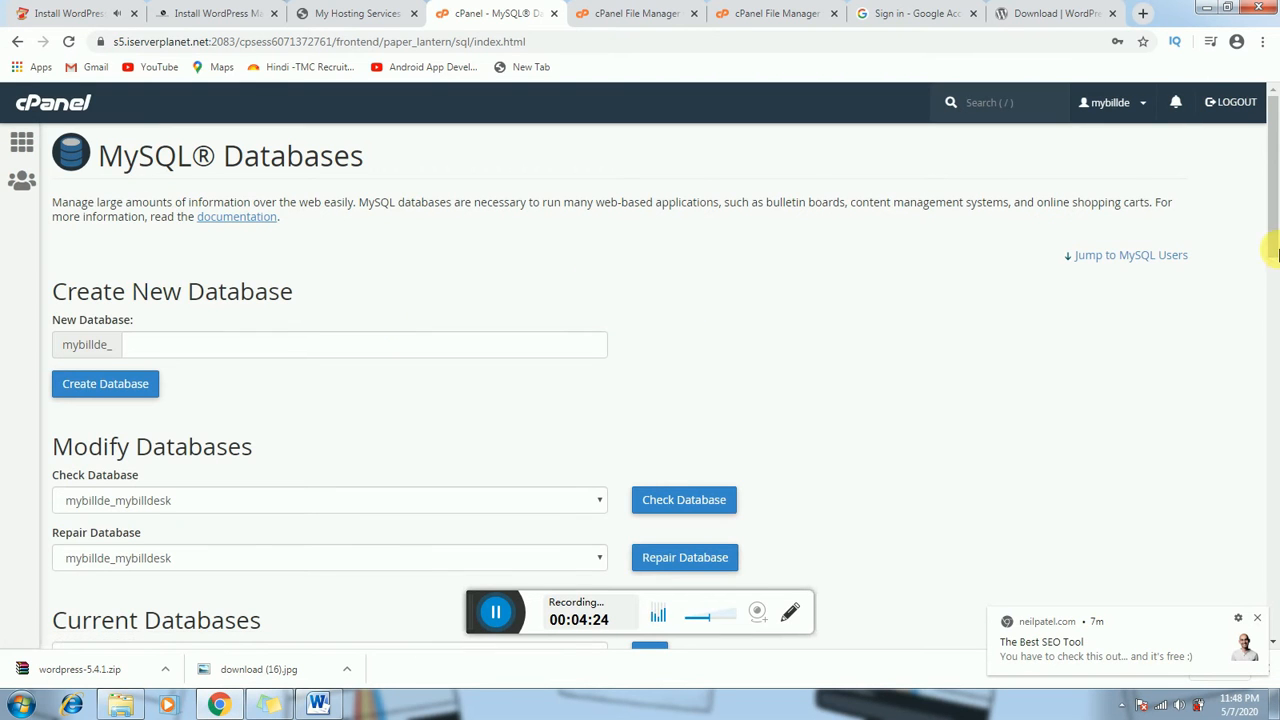
drag(1272, 226, 1262, 447)
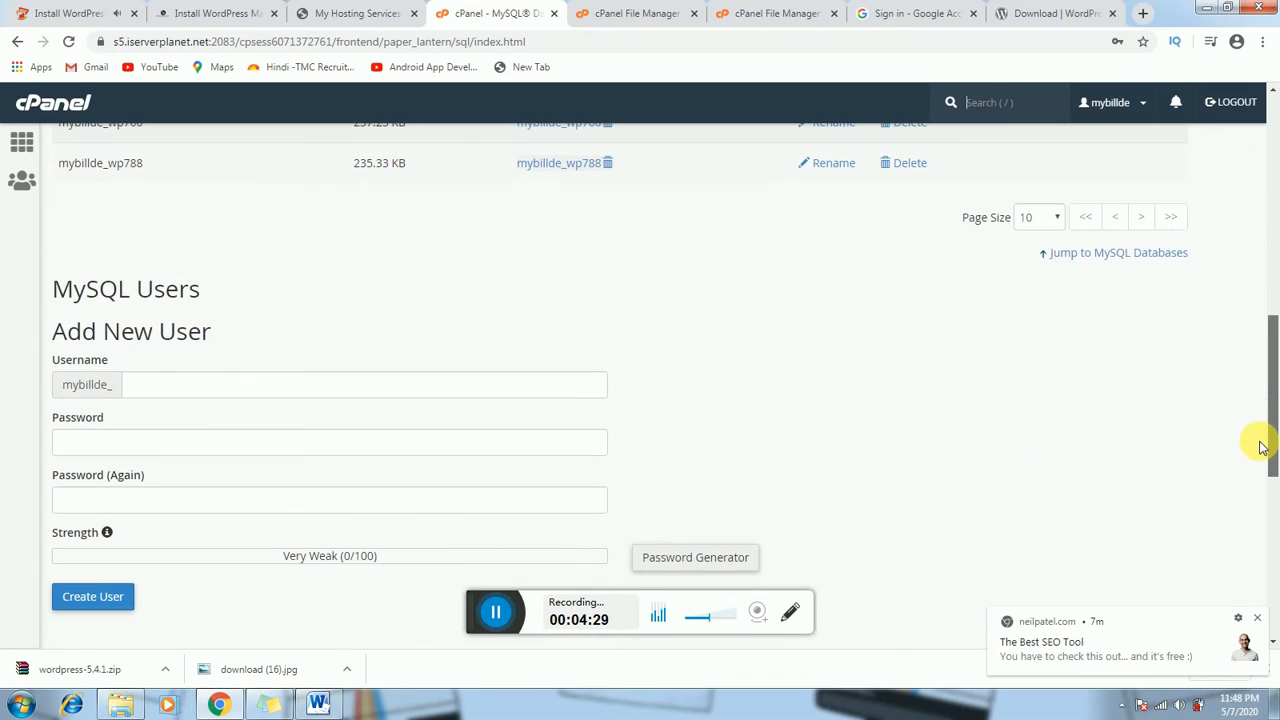
click(172, 386)
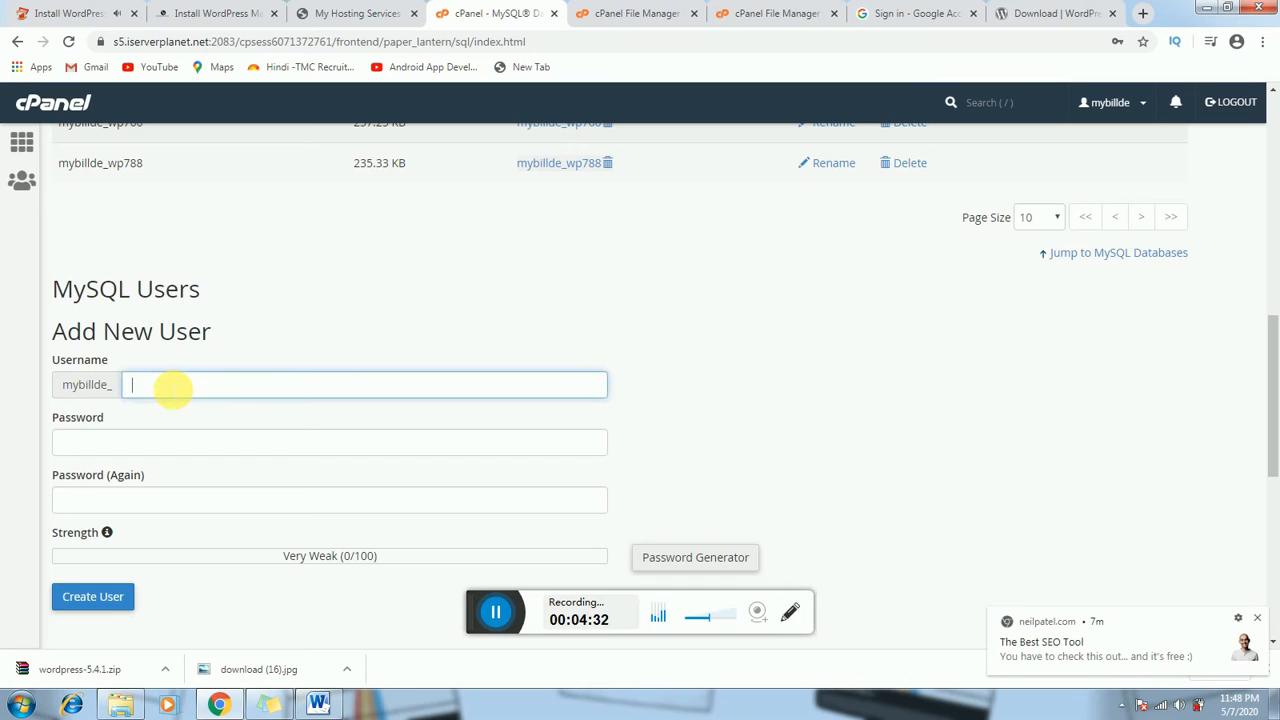
text(pawan)
click(117, 440)
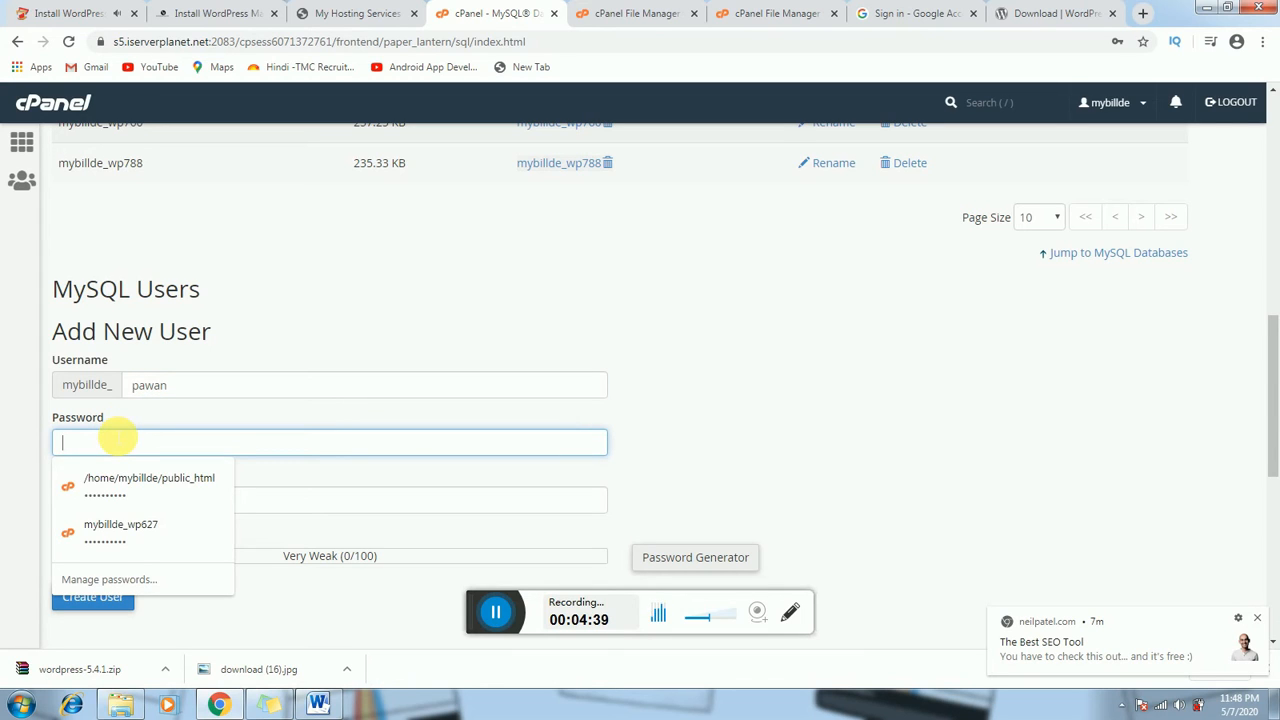
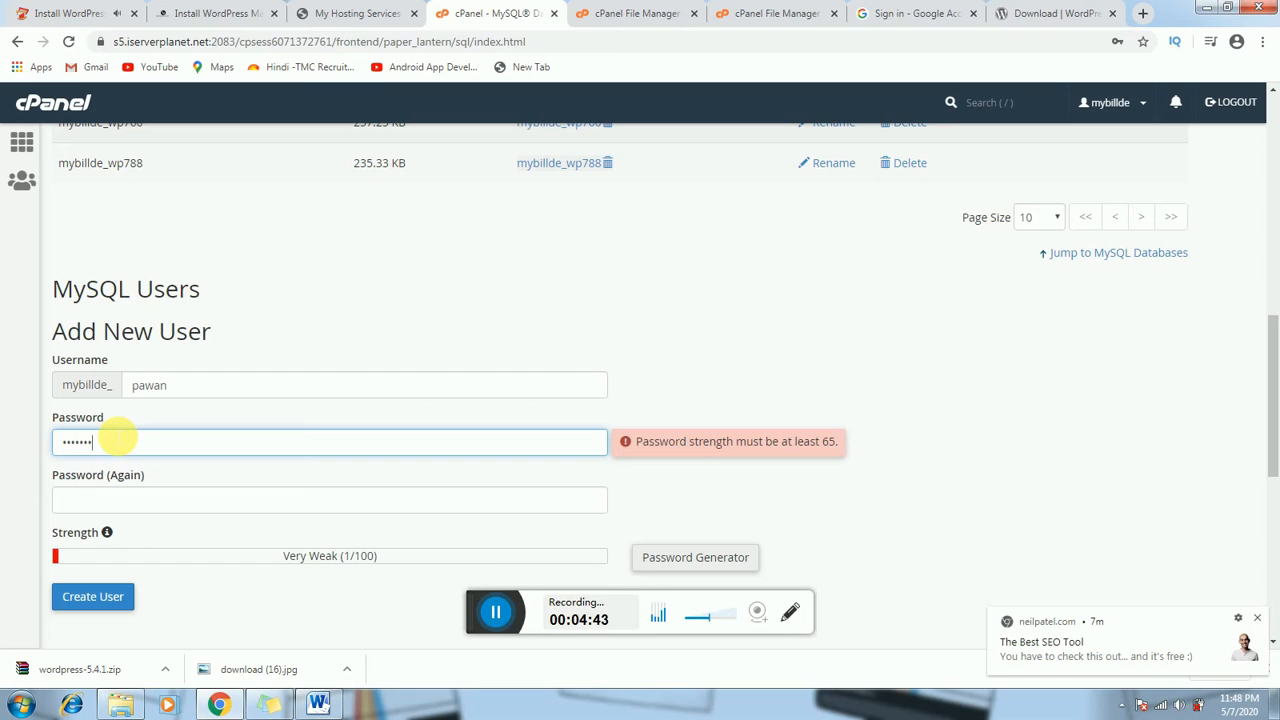
key(Tab)
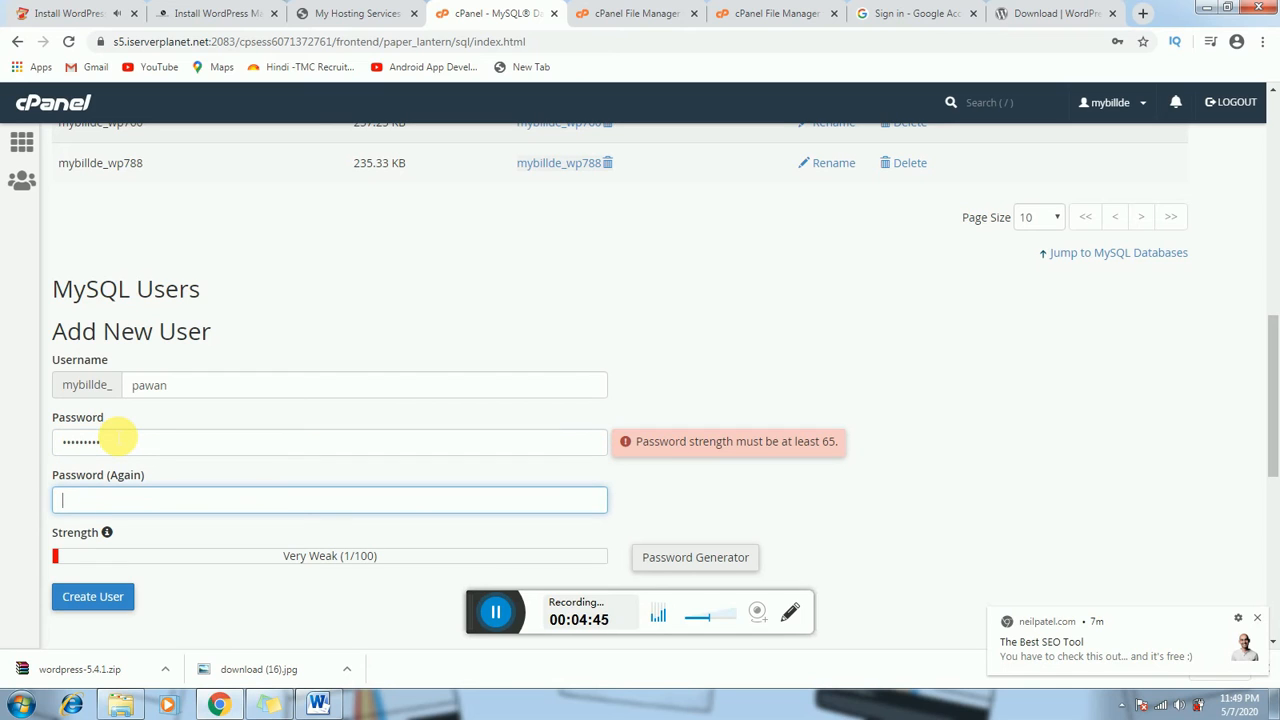
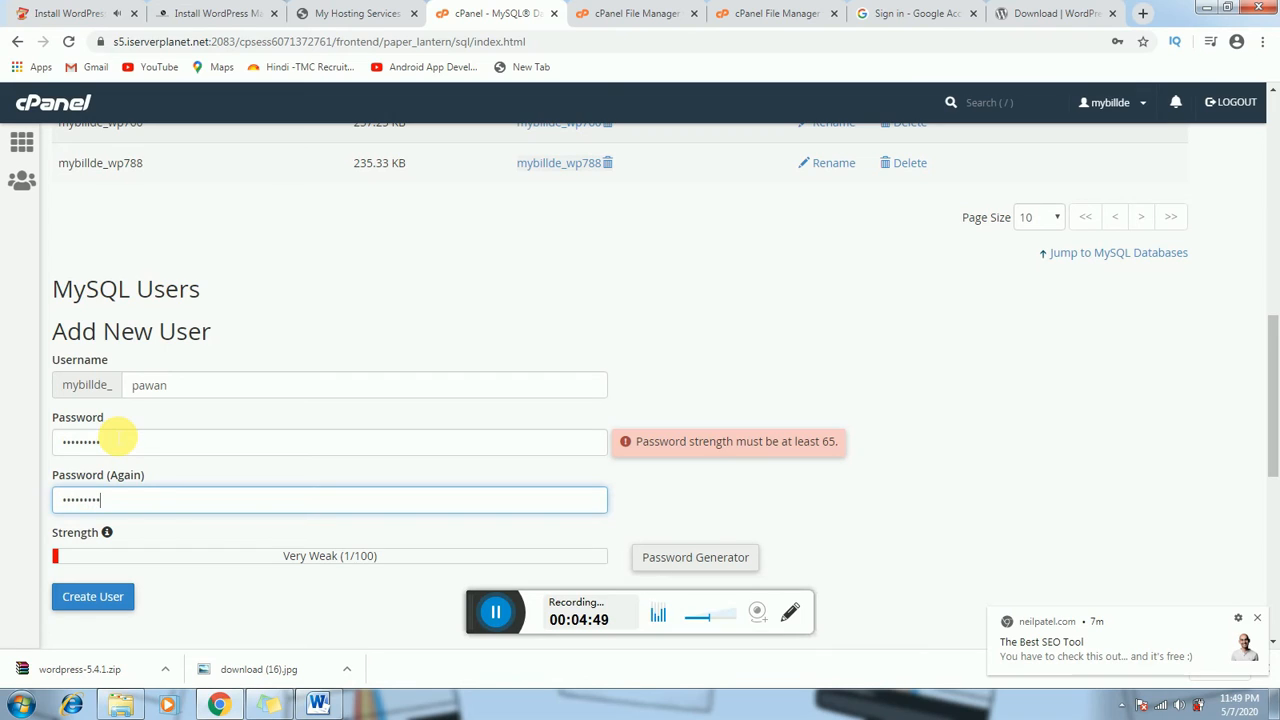
click(142, 443)
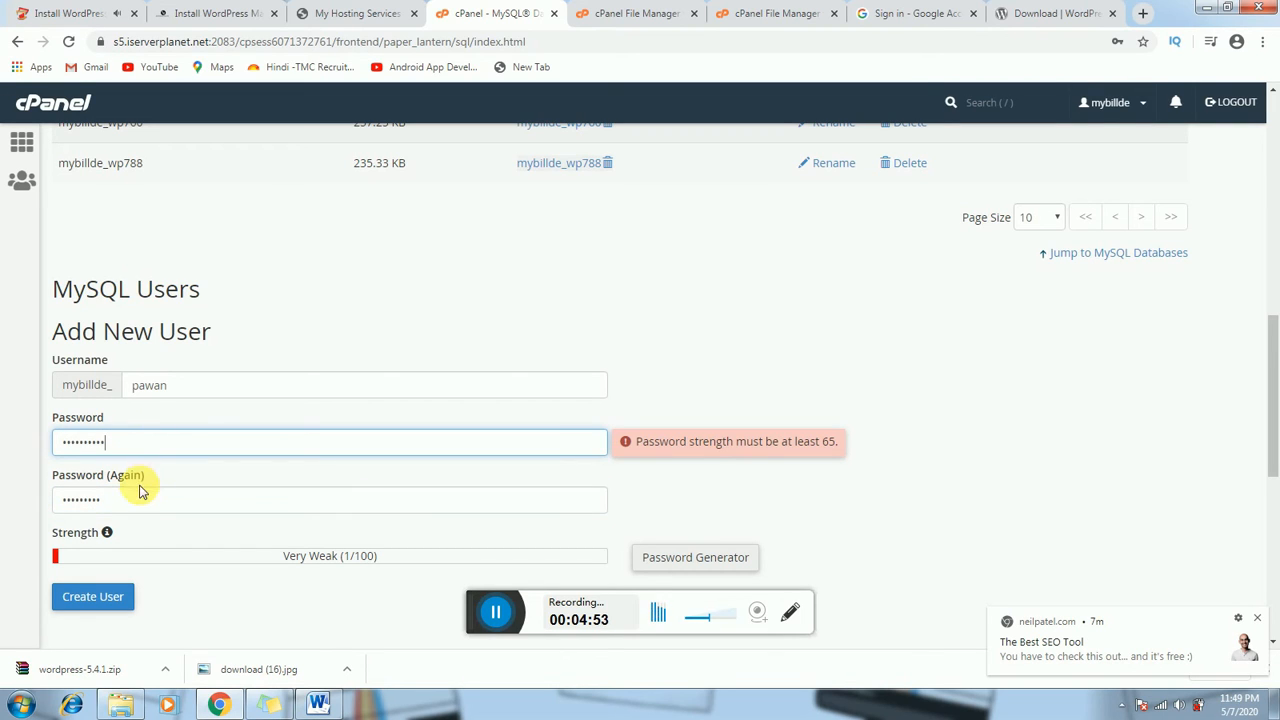
click(110, 600)
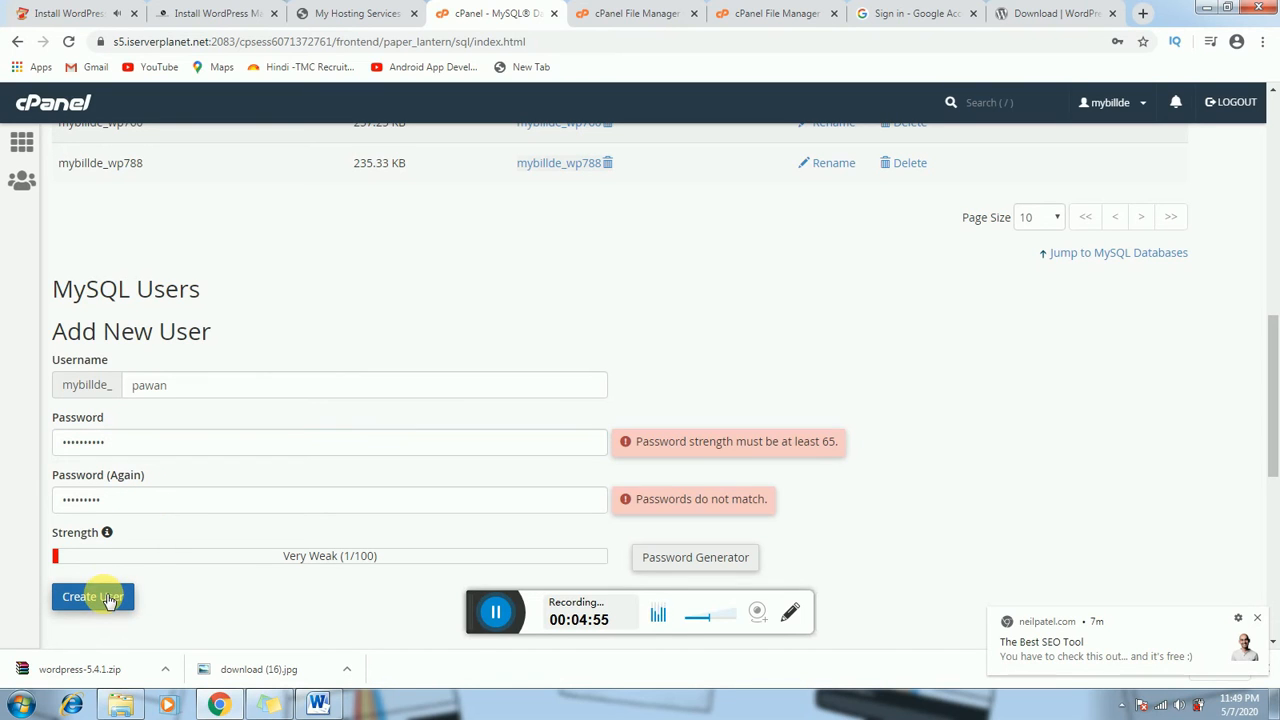
Step: Generate a strong password, confirm it has been copied, and select it for the new user
click(678, 558)
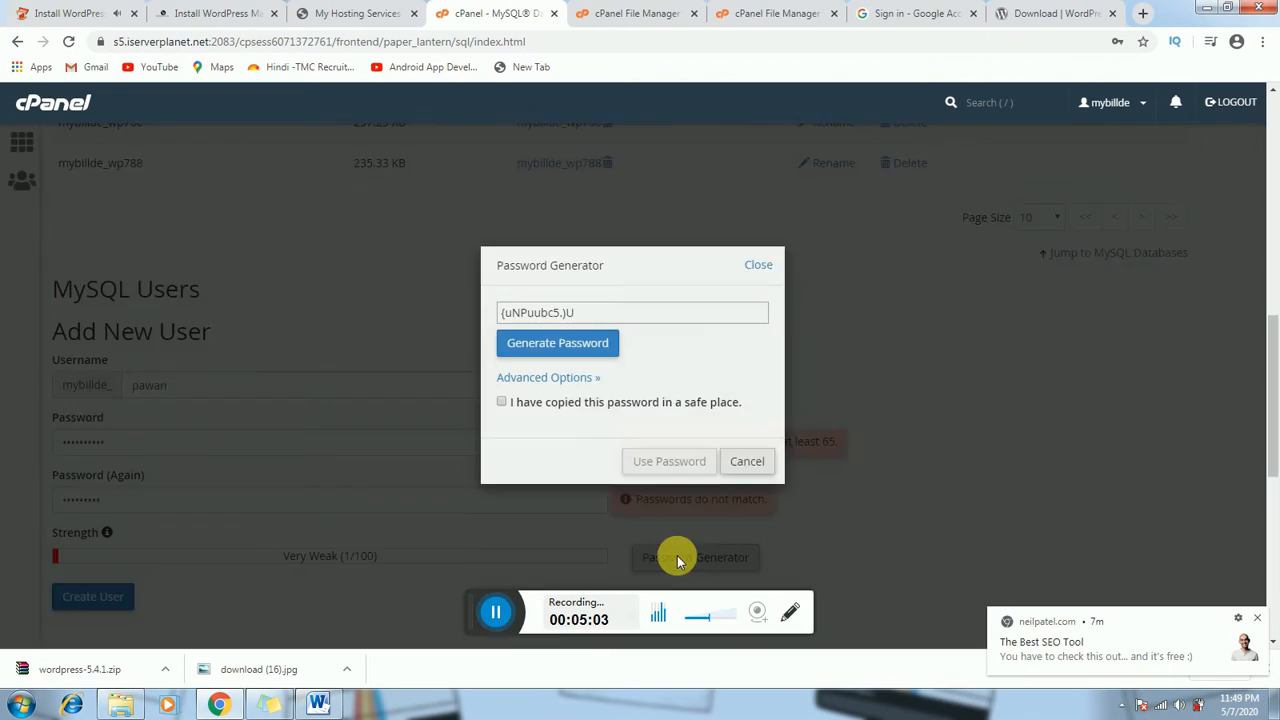
click(502, 402)
click(620, 316)
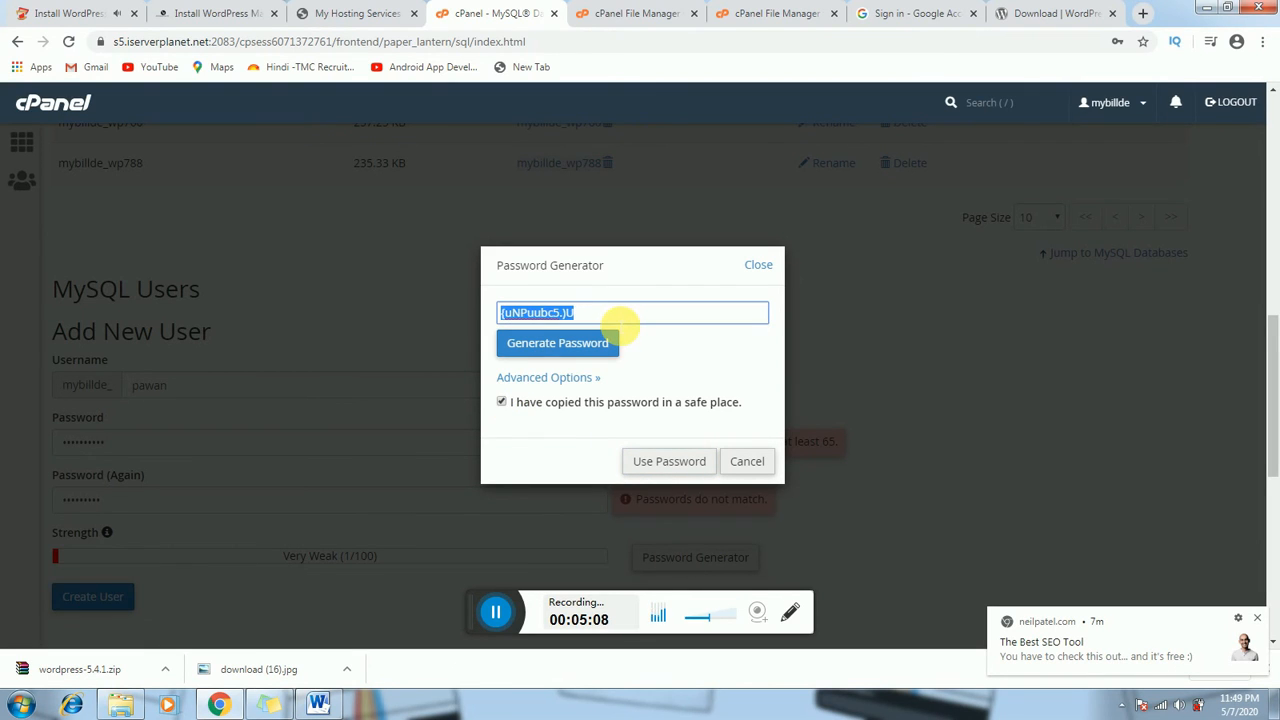
click(655, 461)
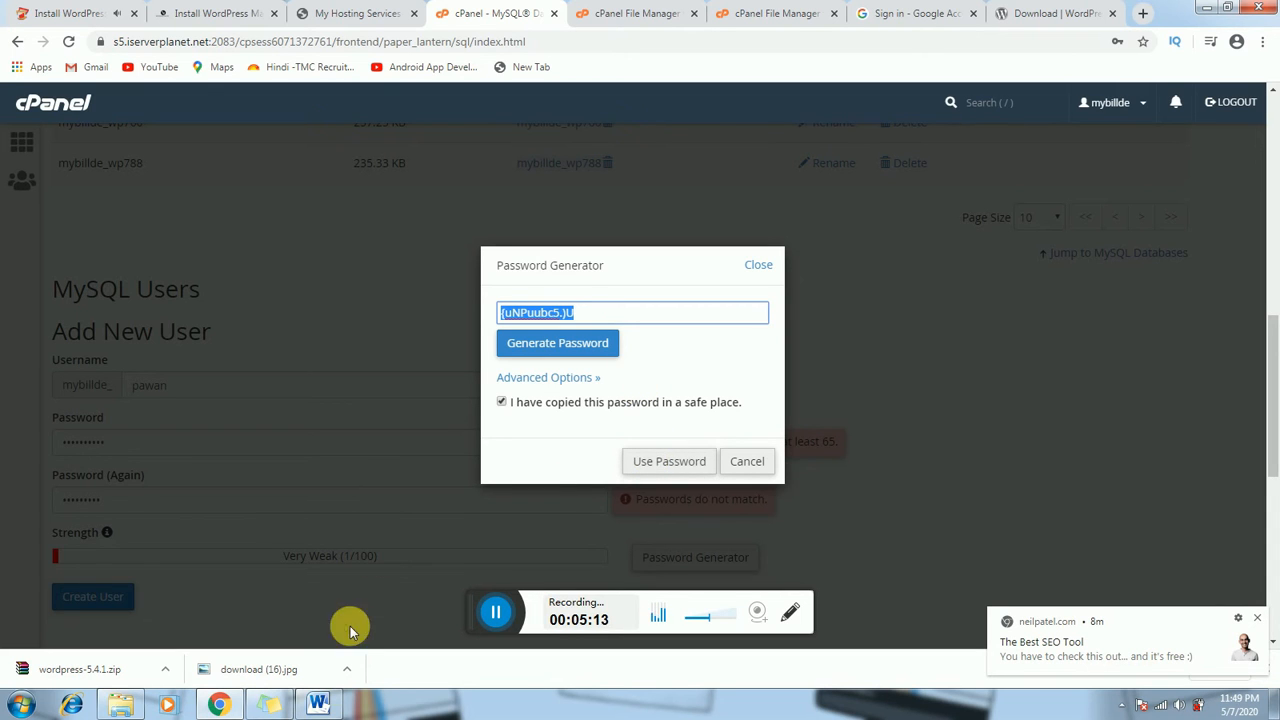
Step: Paste the copied password into the Word document on a new line below the LogoMaker website link
click(318, 704)
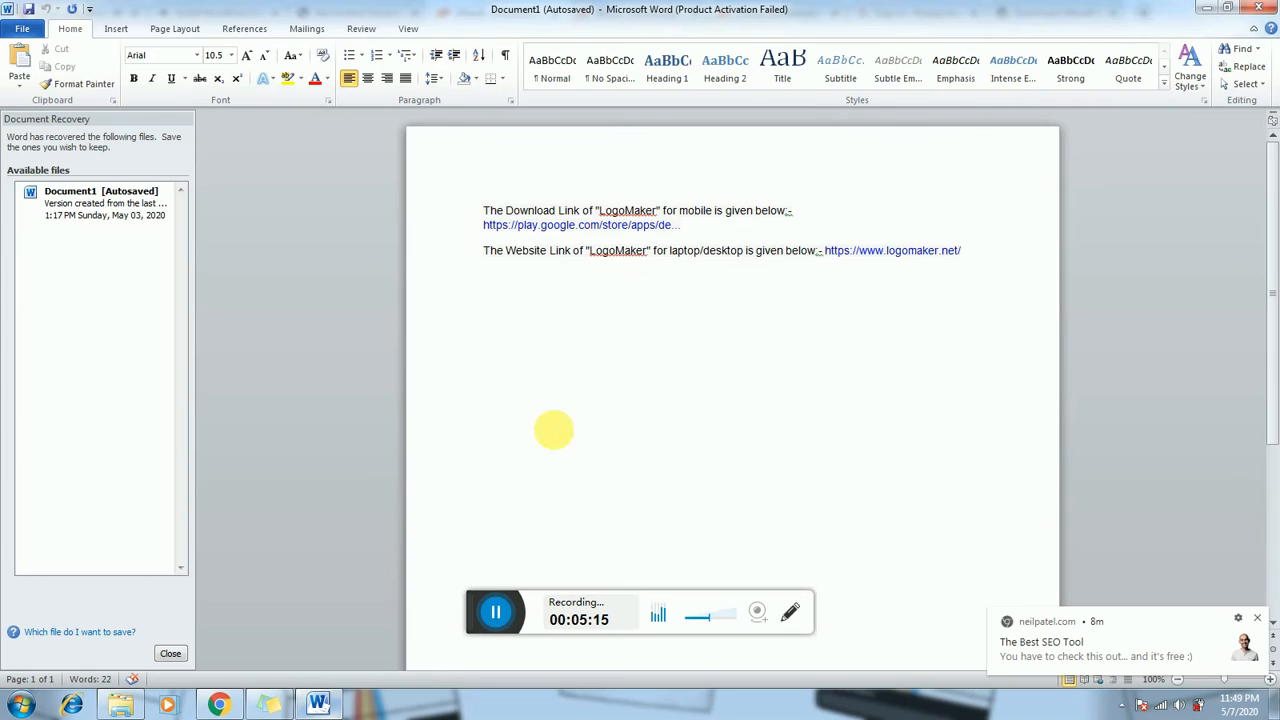
click(1007, 265)
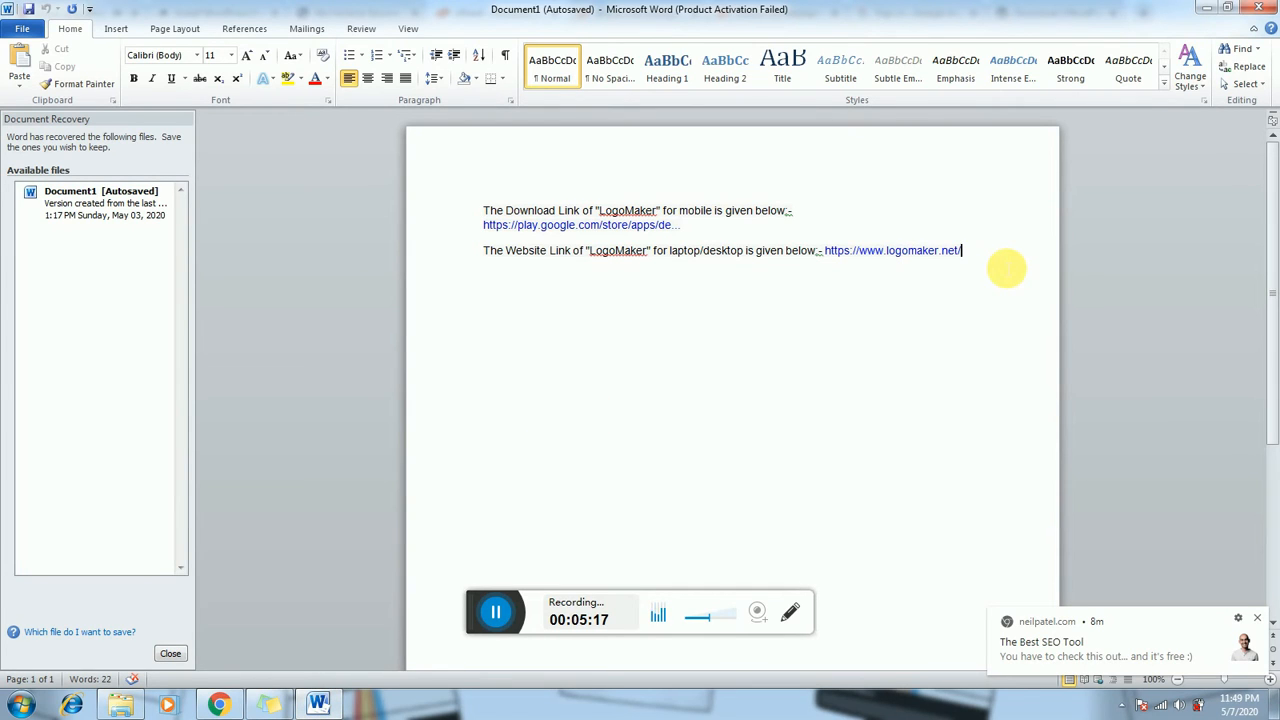
key(Return)
key(Return)
key(Return)
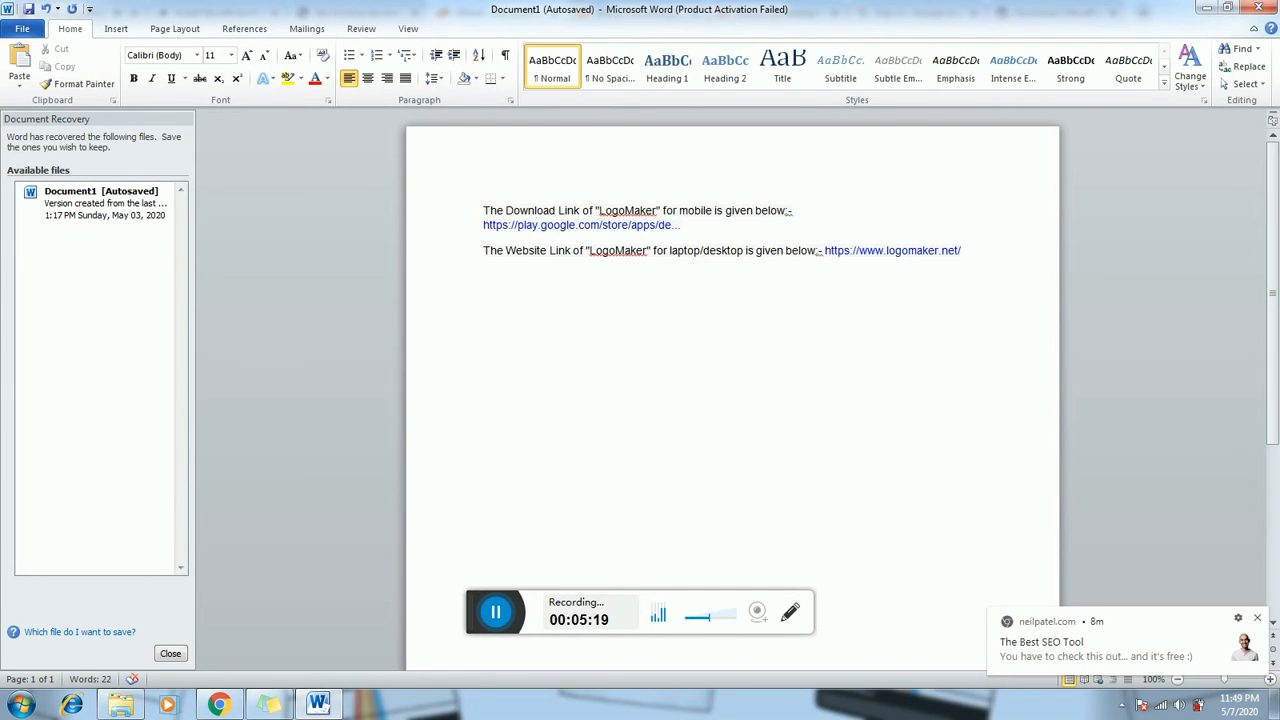
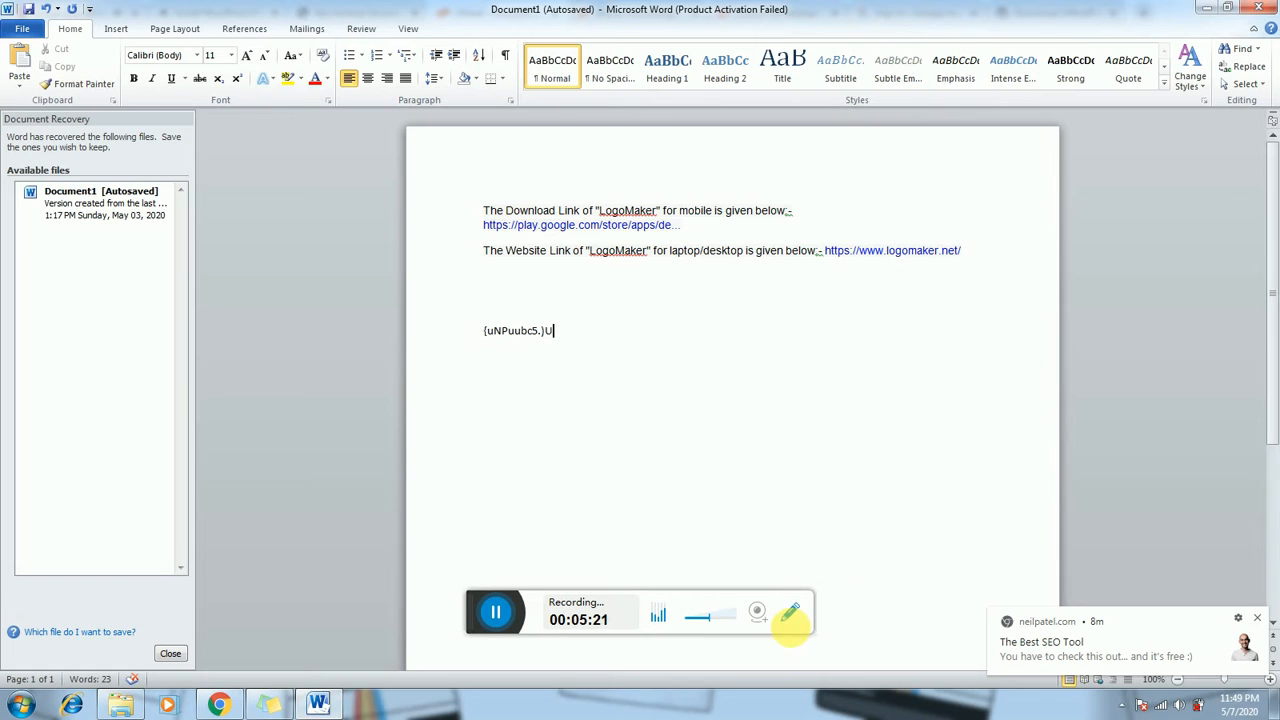
click(310, 708)
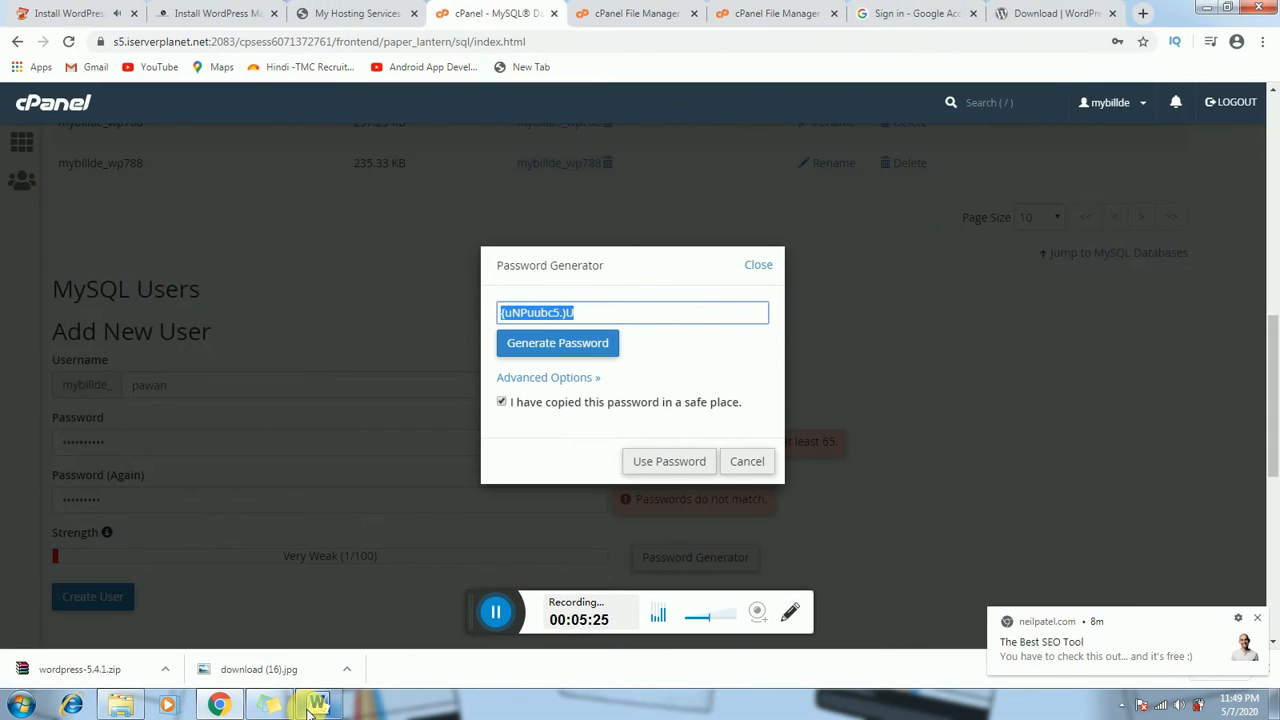
Step: Fill both password fields with the generated password, create the user, and decline Chrome's save-password offer
click(667, 461)
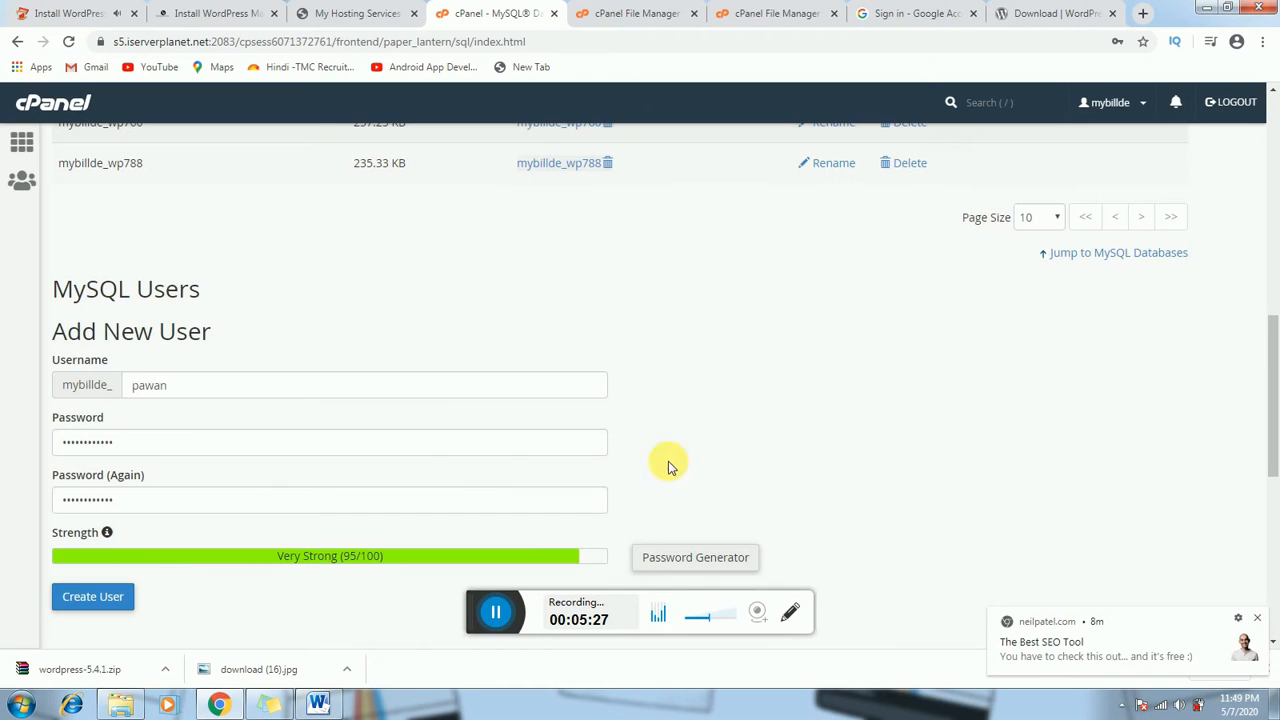
click(100, 598)
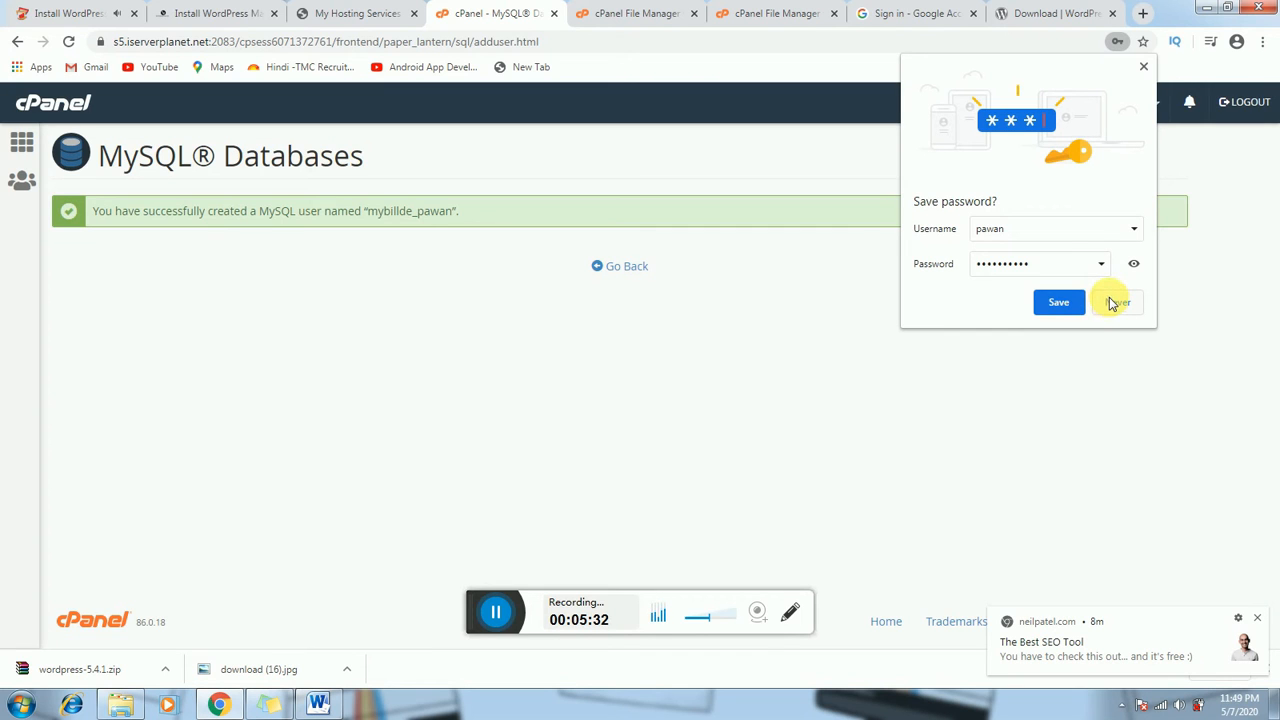
click(1116, 302)
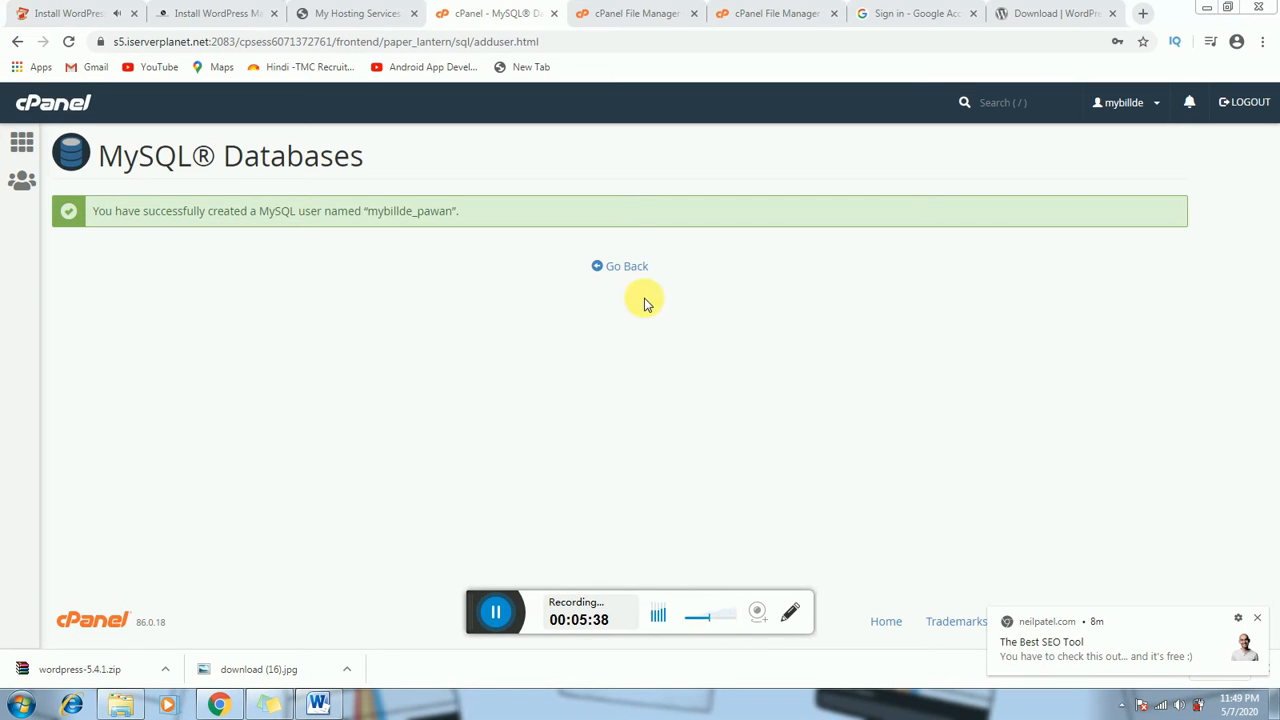
click(622, 265)
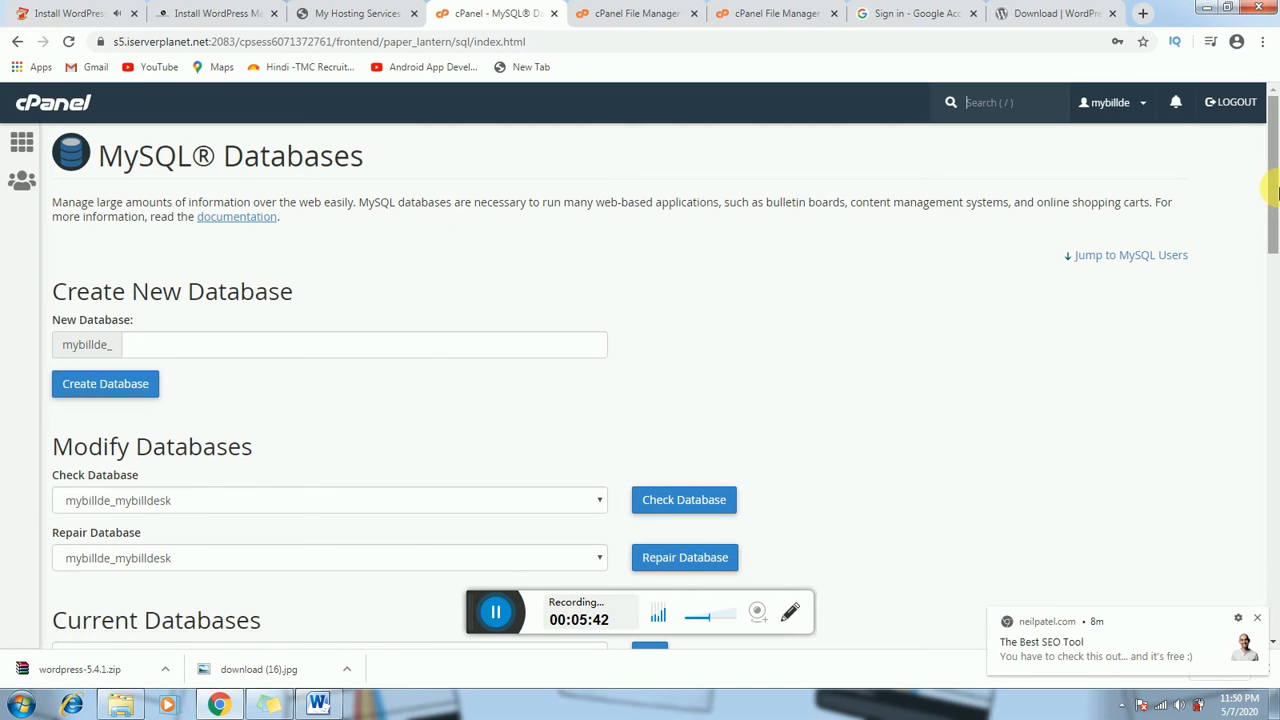
Step: Under Add User To Database, choose the new MySQL user and the mybillde_mybilldesk database
drag(1271, 194, 1258, 306)
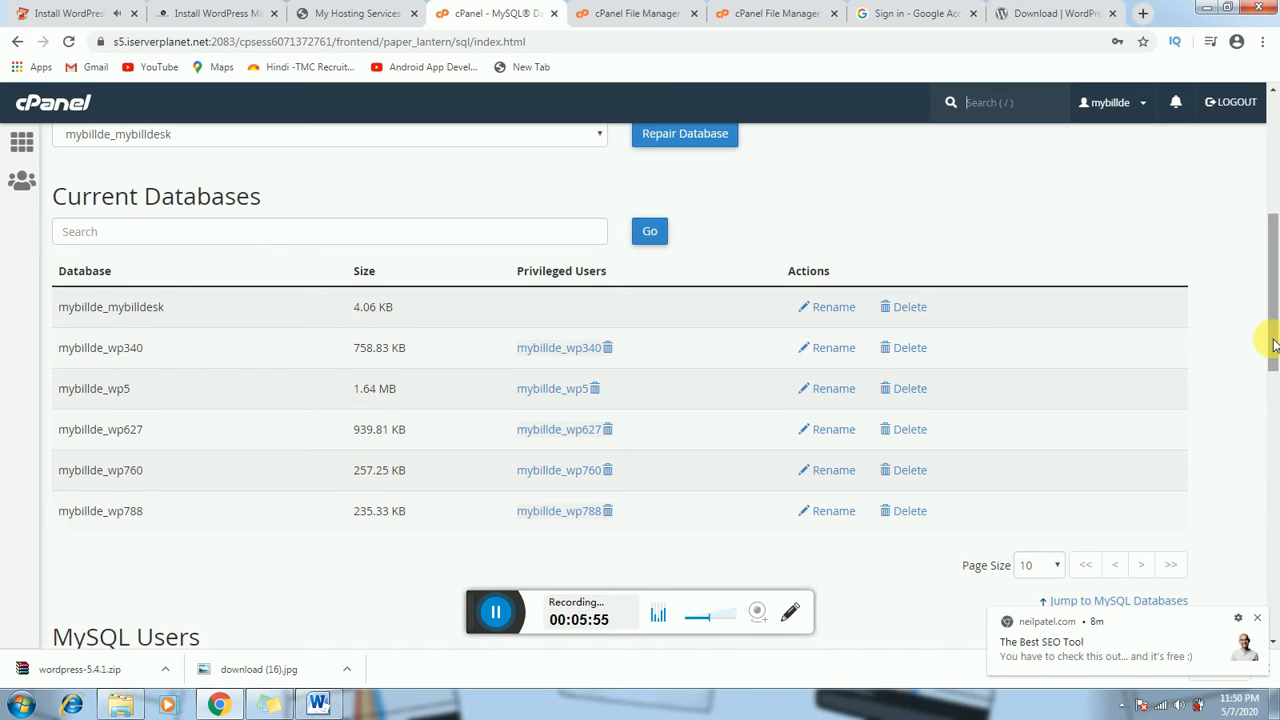
drag(1272, 348, 1173, 646)
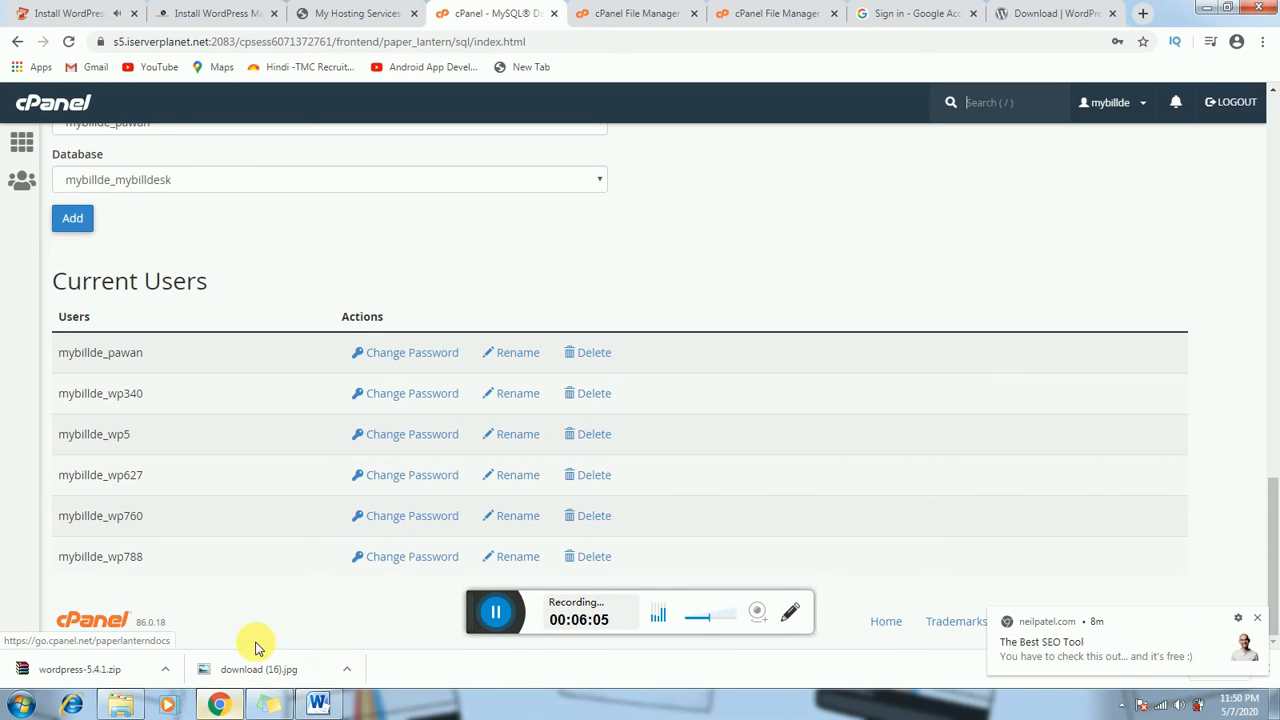
click(489, 624)
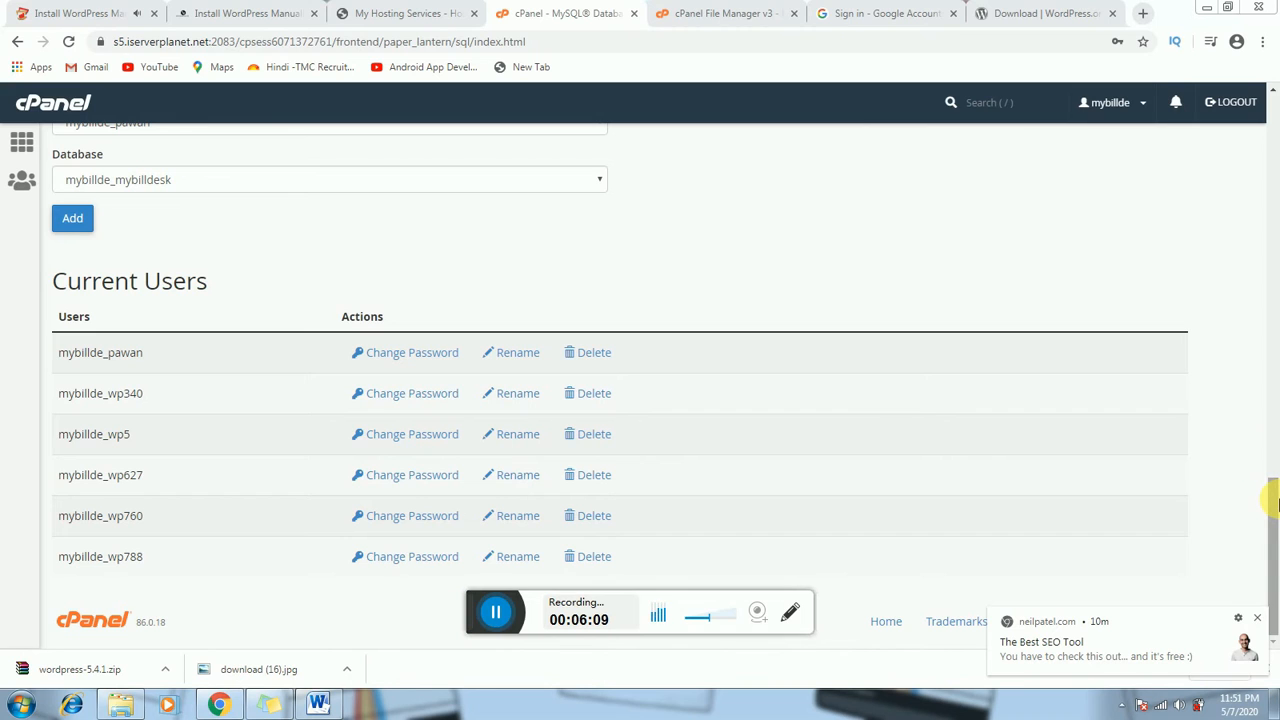
drag(1275, 503, 1275, 457)
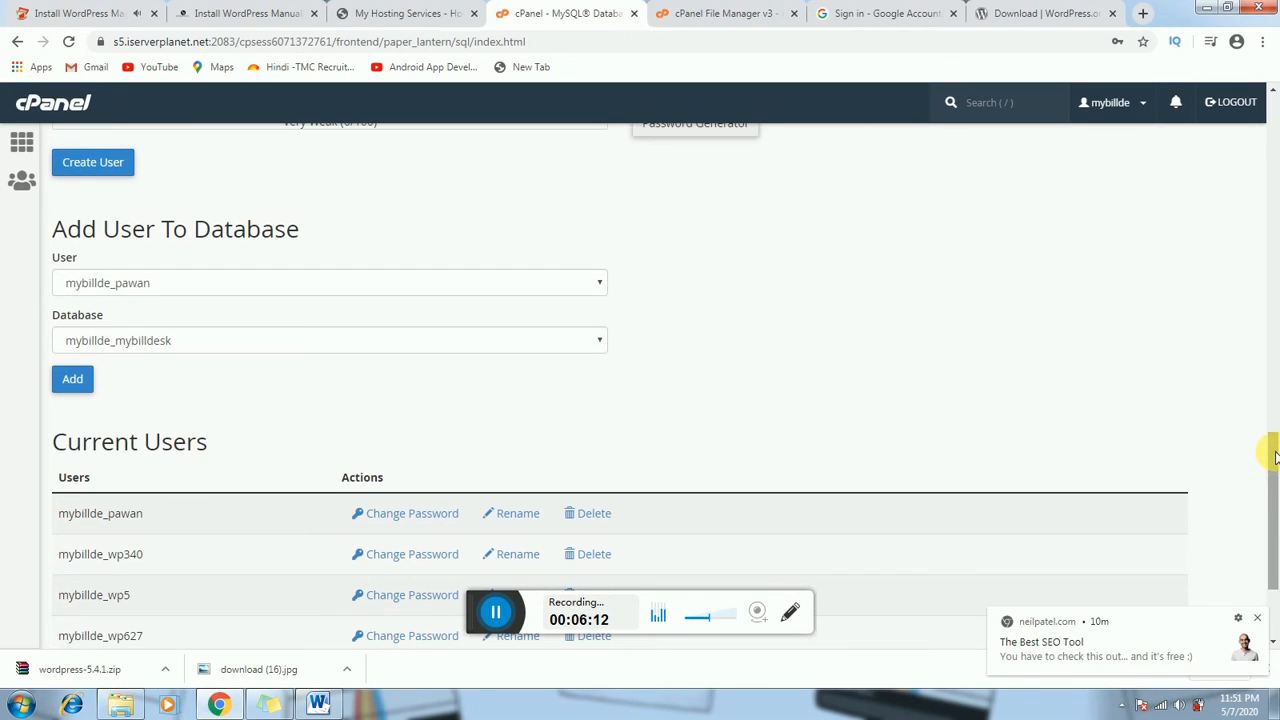
click(578, 287)
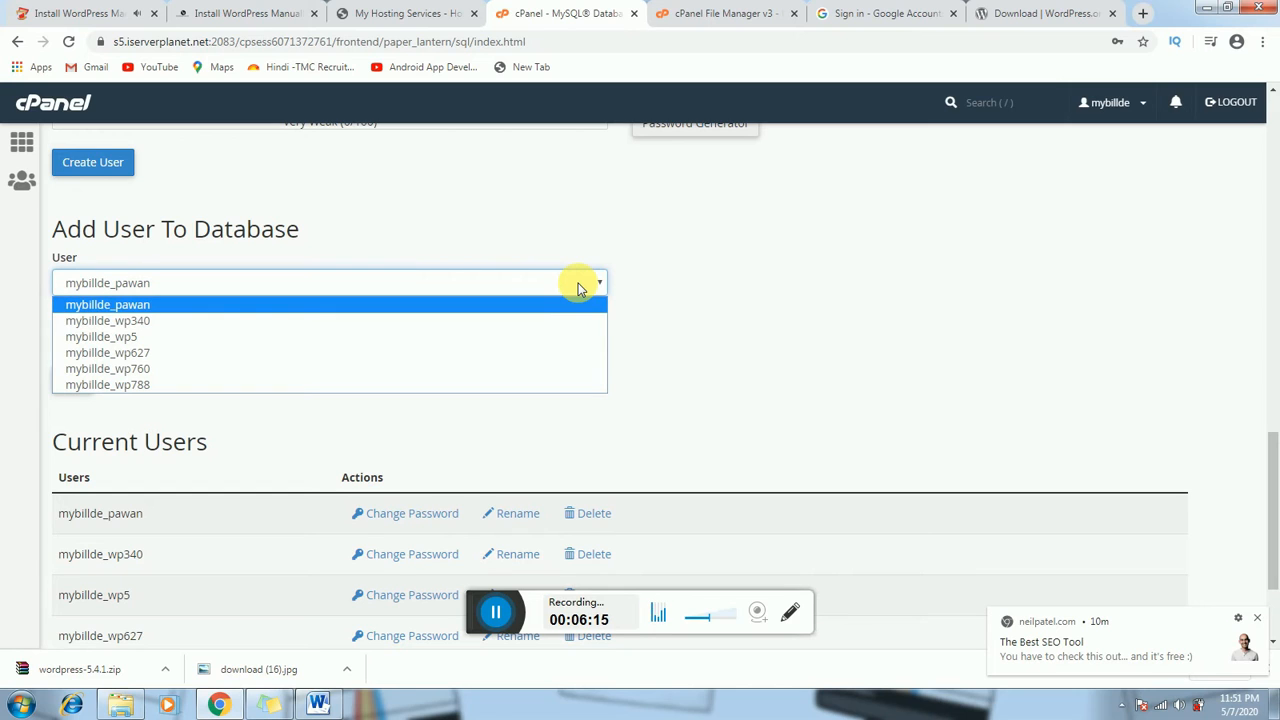
click(230, 304)
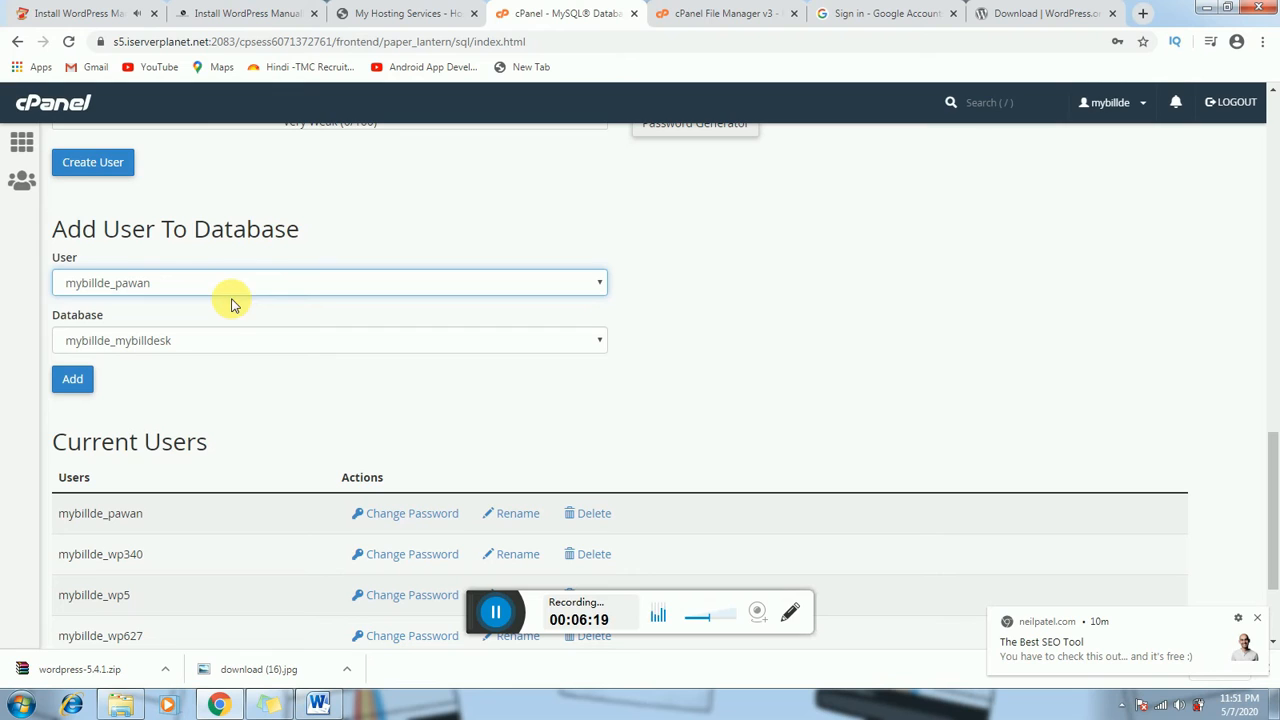
click(198, 345)
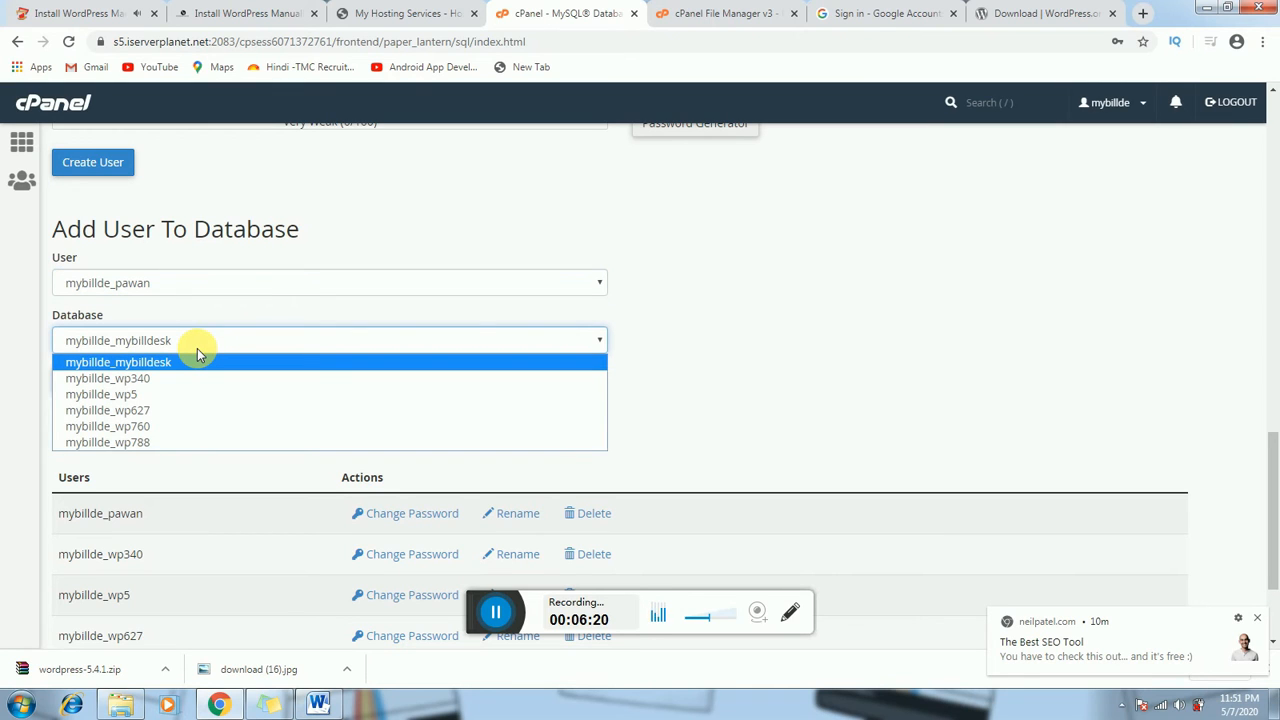
click(165, 360)
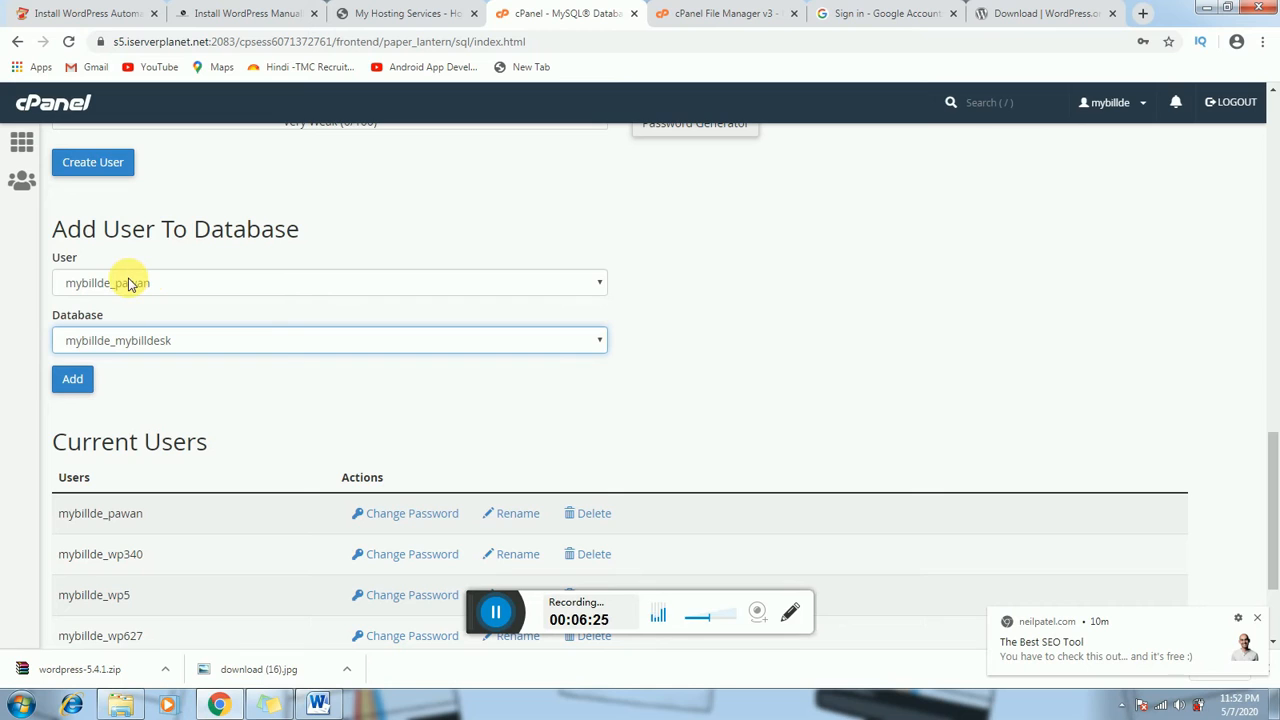
Step: Add the user to mybillde_mybilldesk with ALL PRIVILEGES and save the changes
click(86, 378)
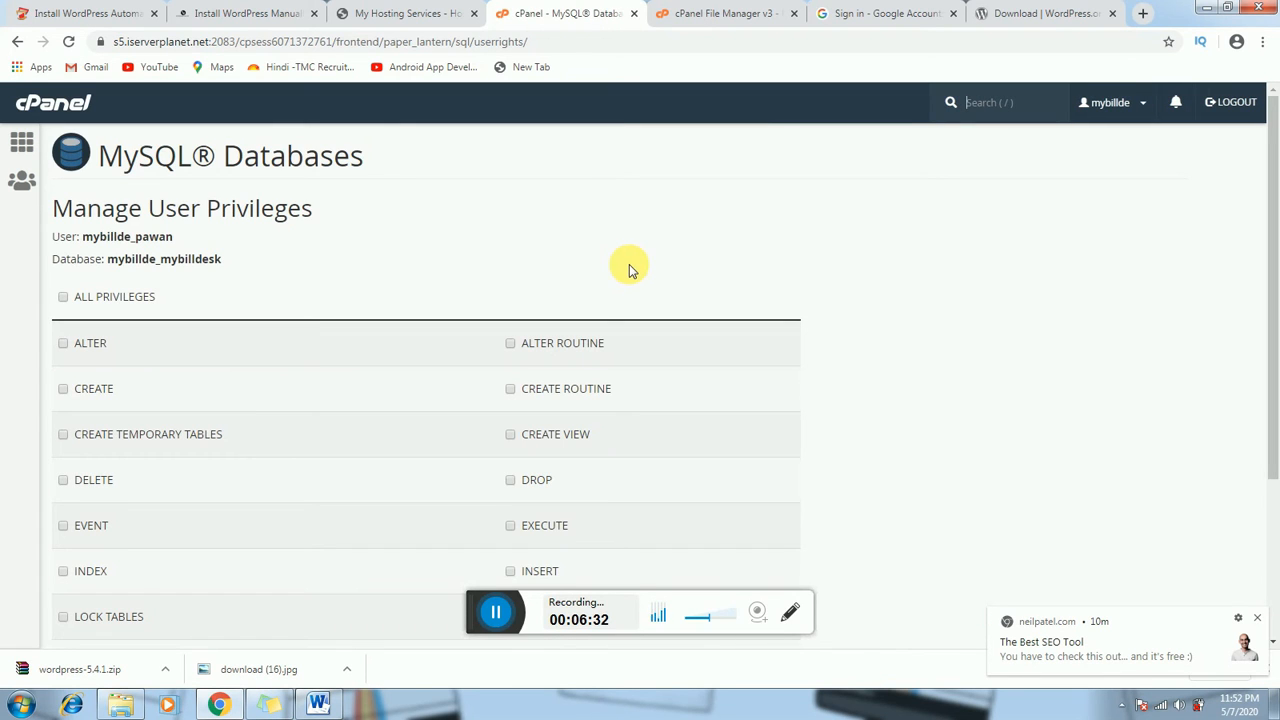
click(63, 296)
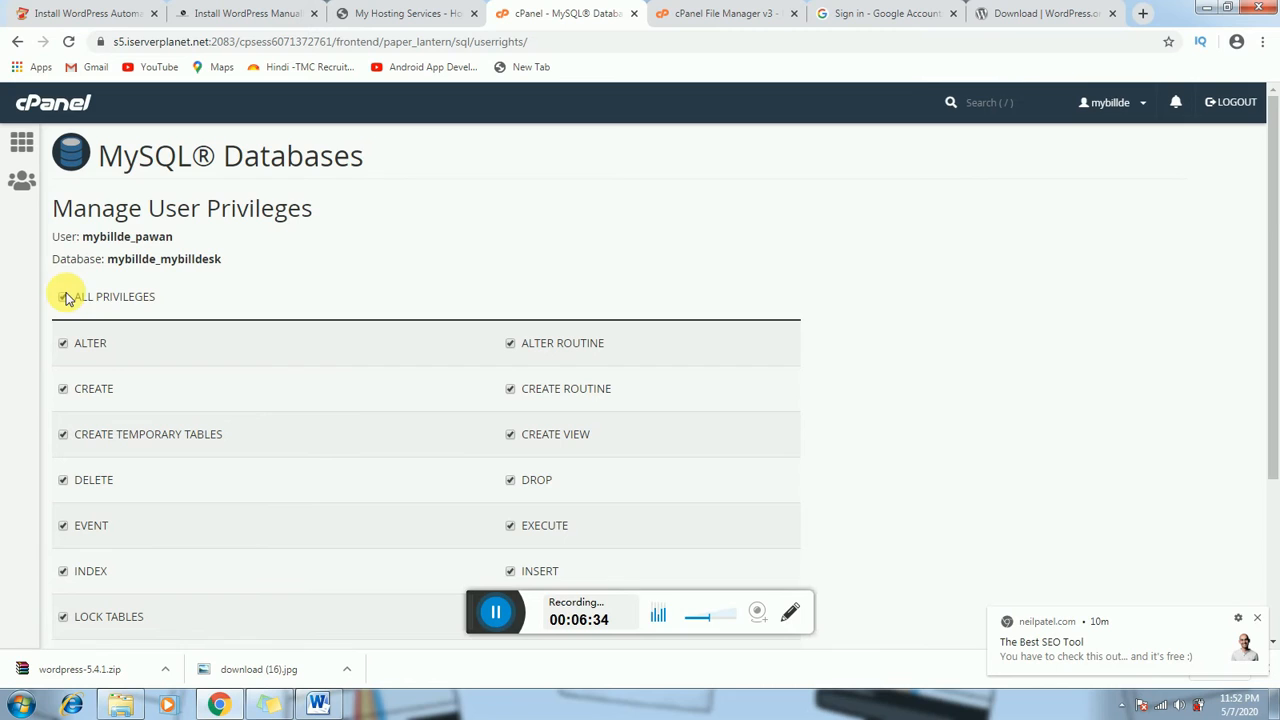
drag(1268, 349, 1263, 506)
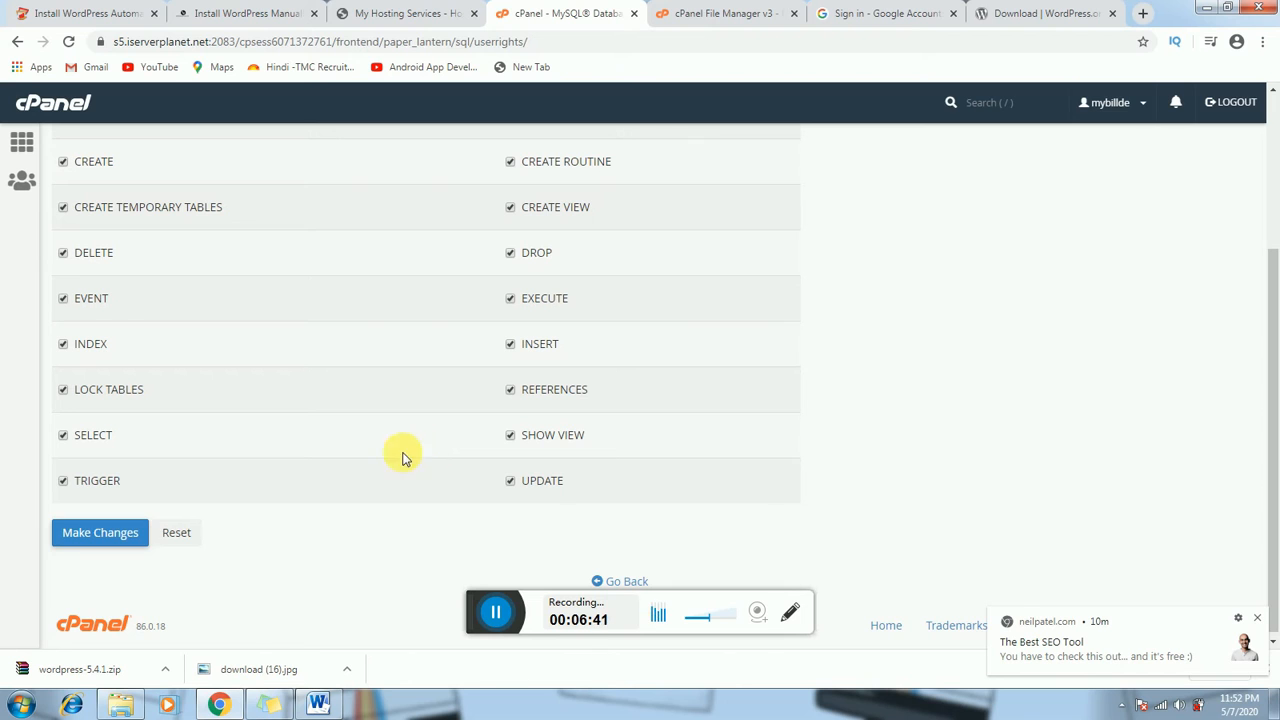
click(116, 533)
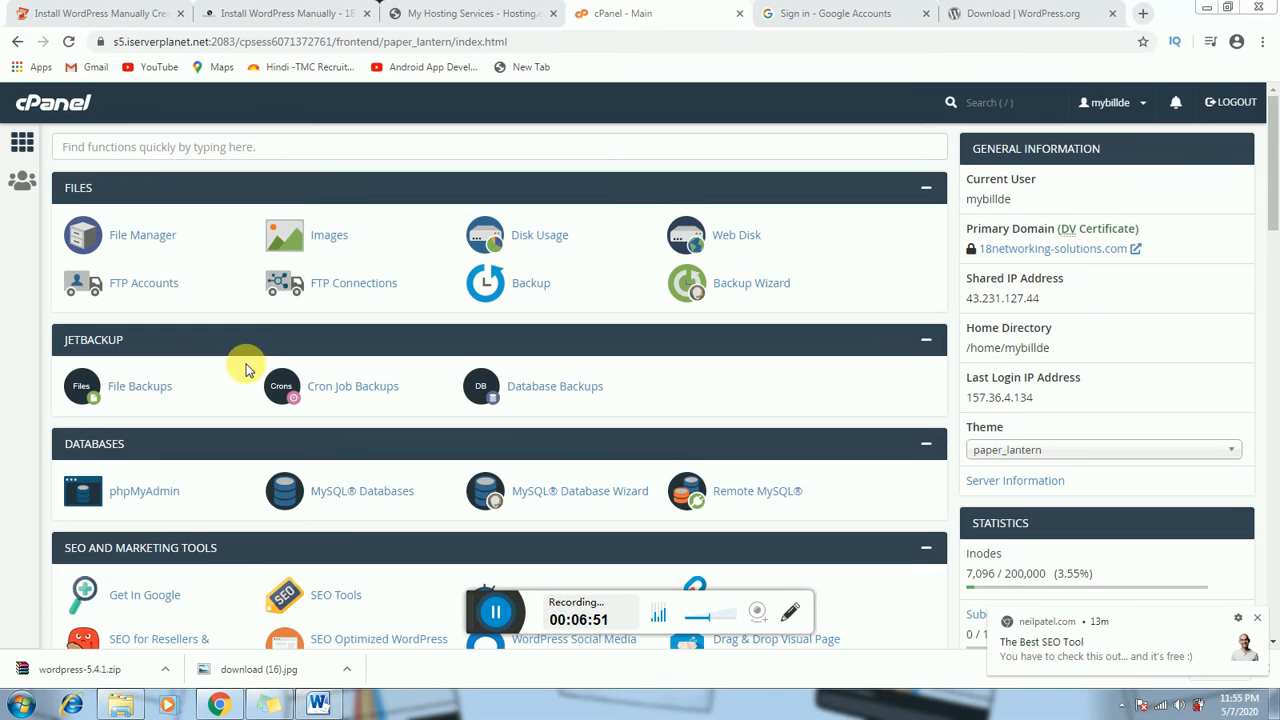
Step: Launch File Manager and go into the public_html folder
click(158, 242)
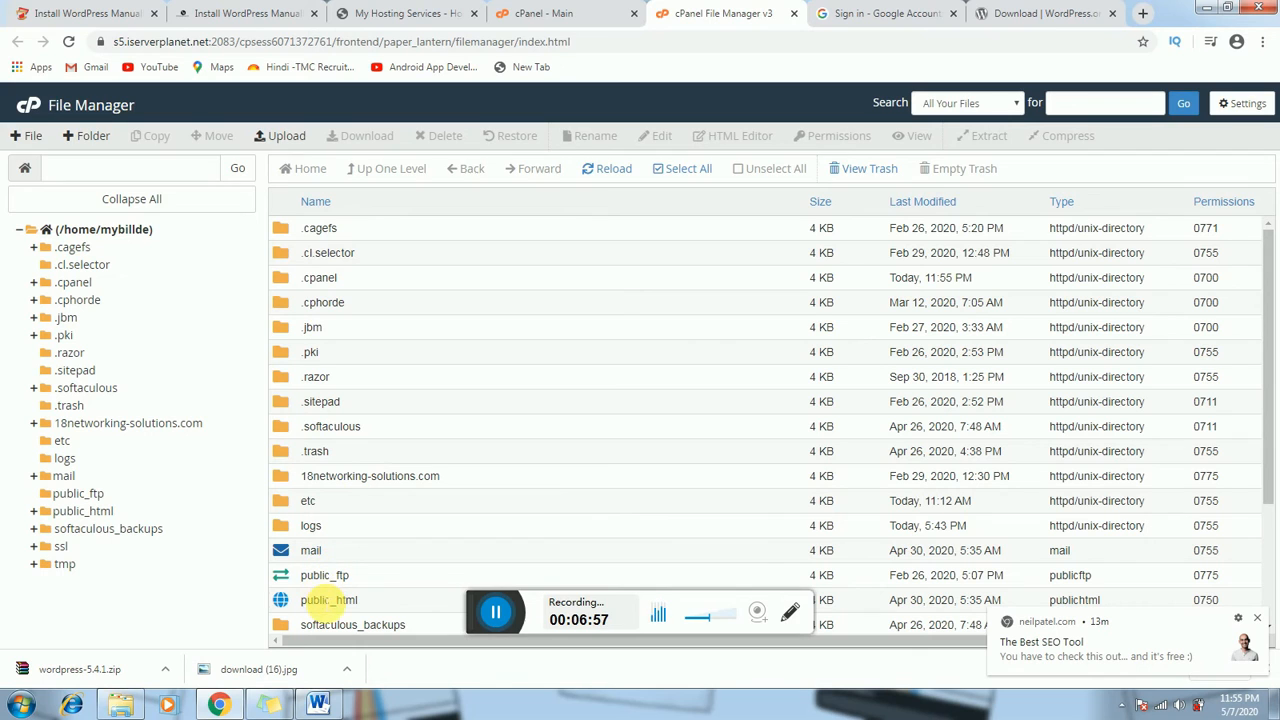
double_click(329, 600)
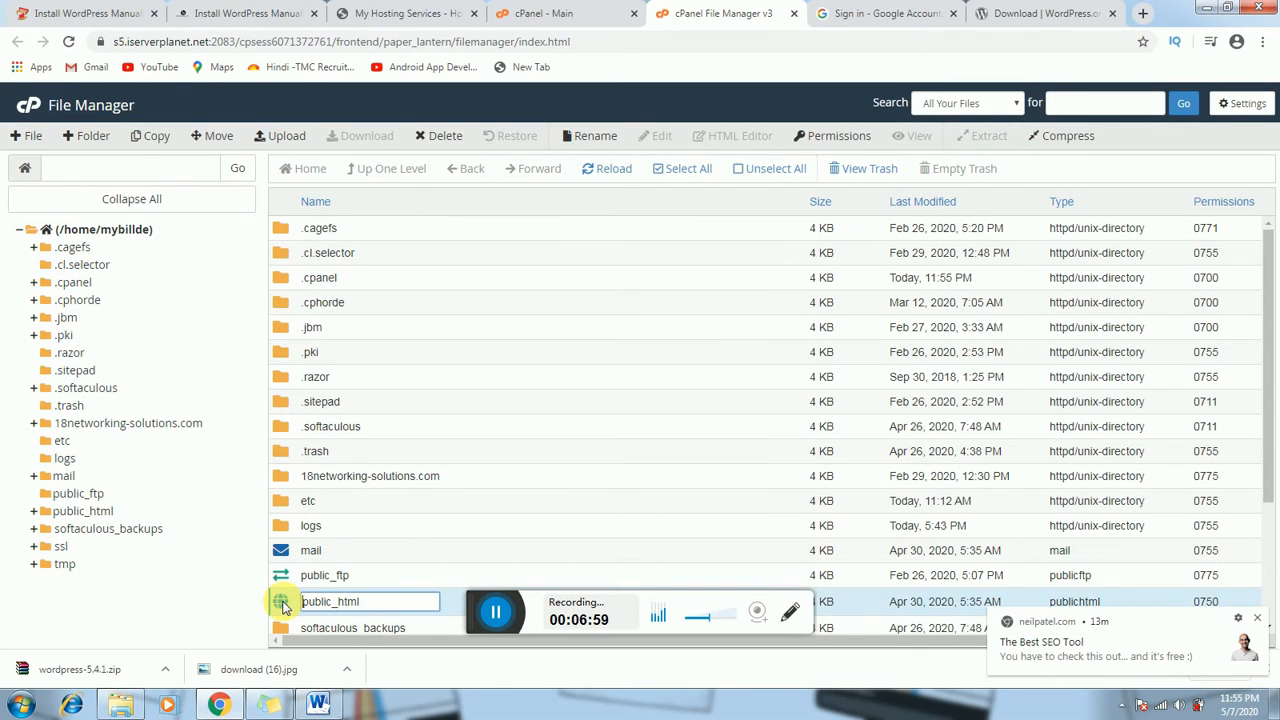
double_click(283, 604)
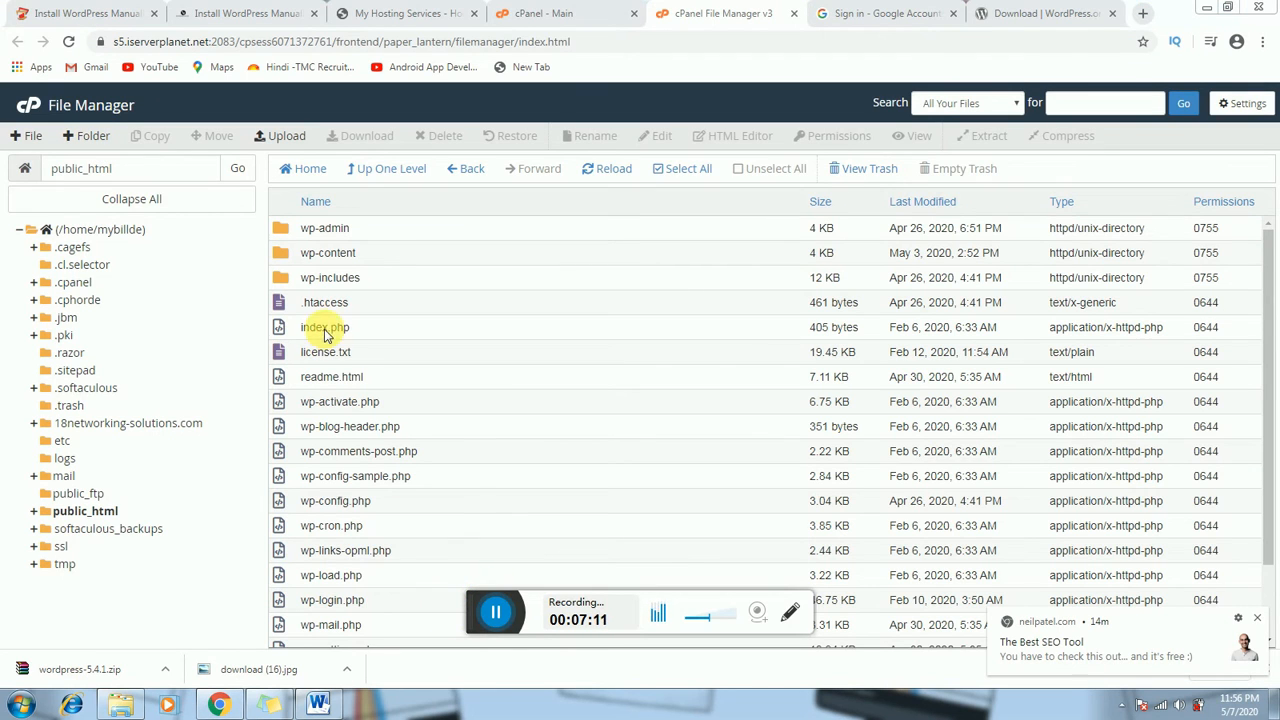
Step: Create a new folder named mybilldesk inside public_html
click(88, 134)
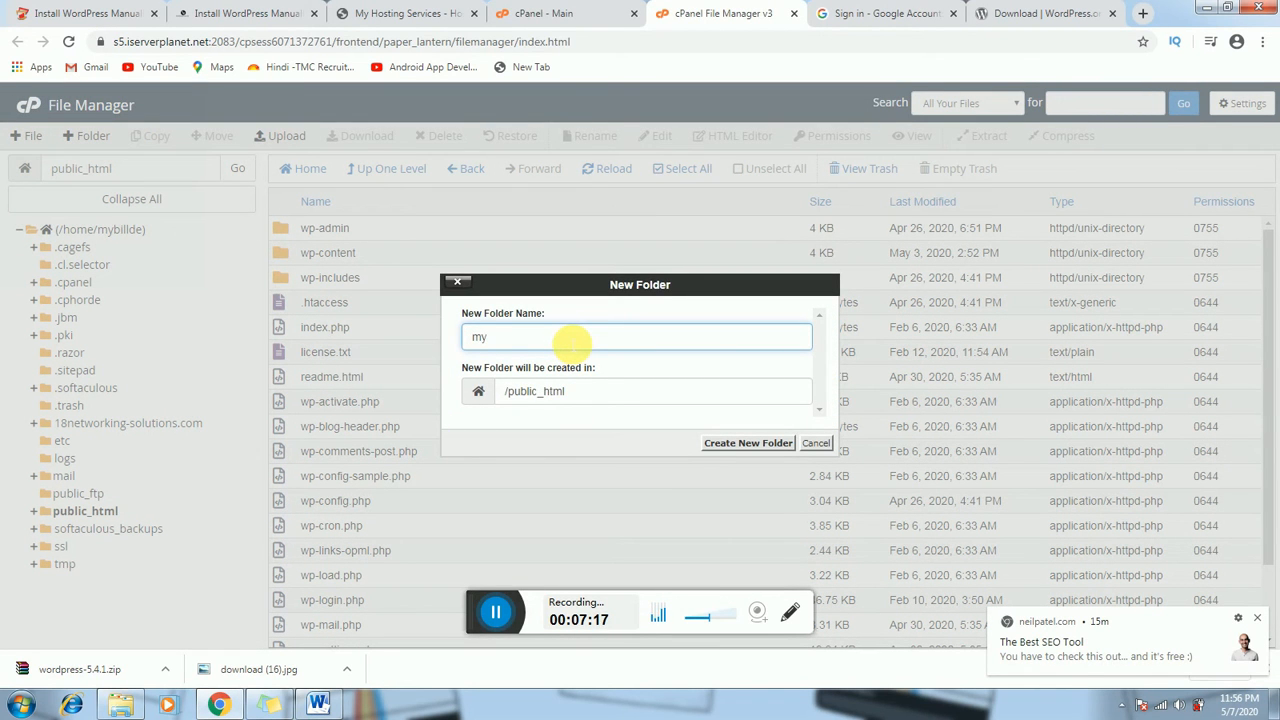
text(mybilldesk)
click(748, 445)
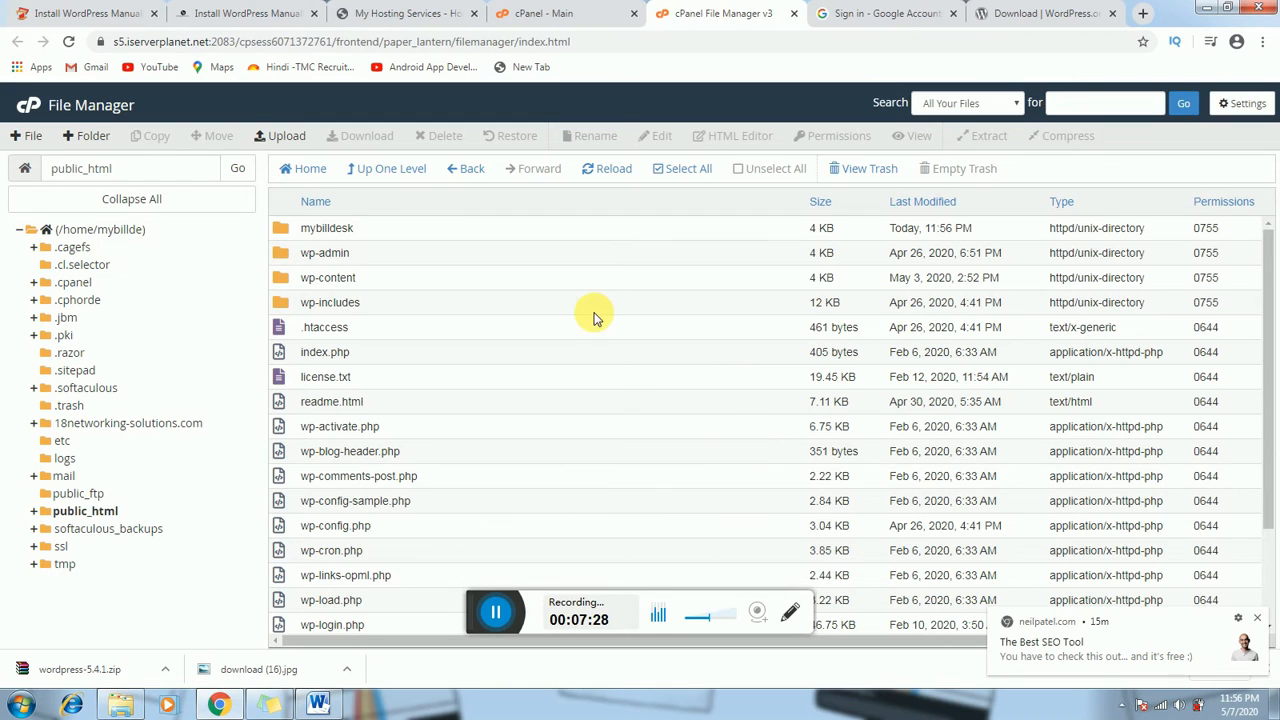
mouse_move(1268, 305)
mouse_down()
mouse_move(1272, 410)
mouse_move(1271, 283)
mouse_up()
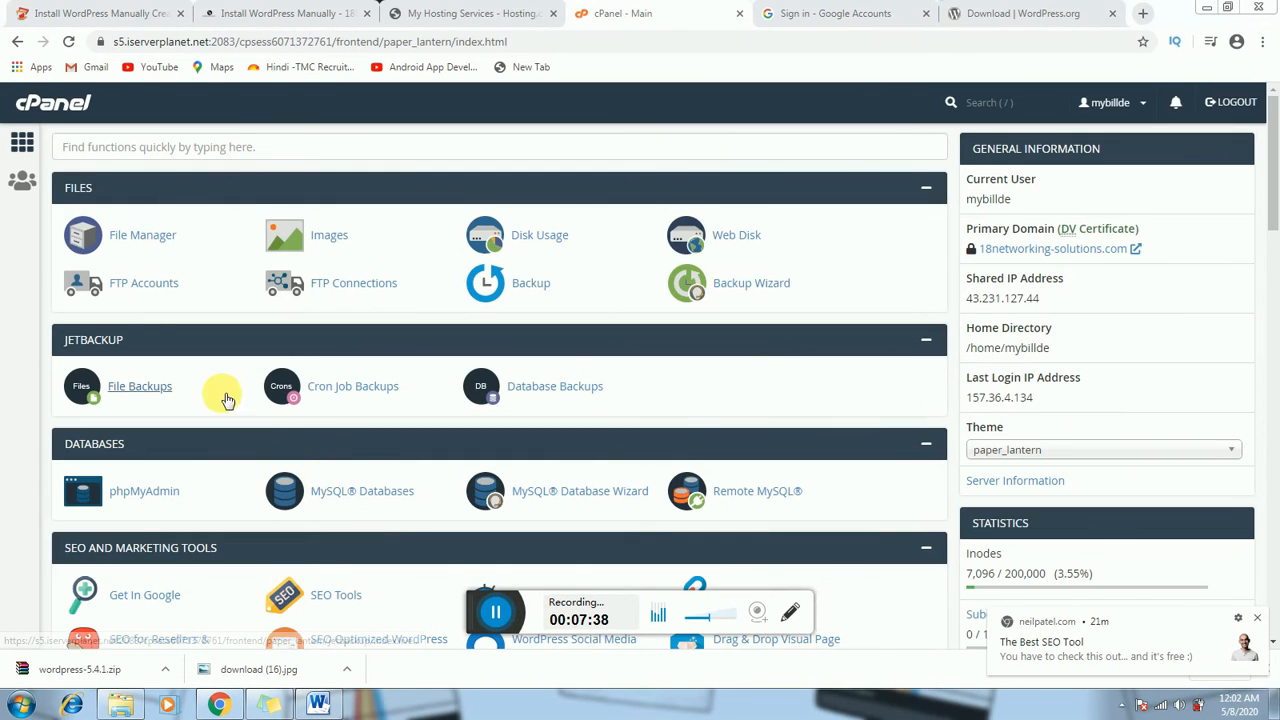
Step: Launch File Manager again and go into public_html/mybilldesk
click(140, 236)
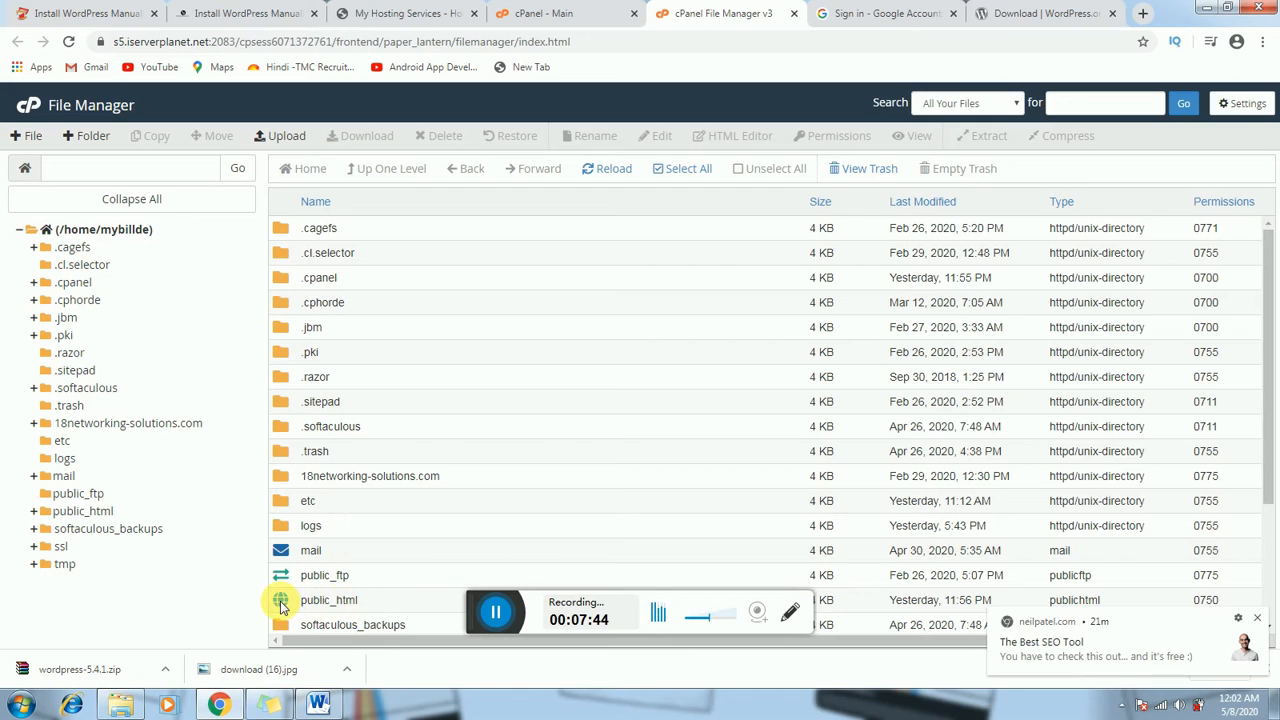
double_click(281, 602)
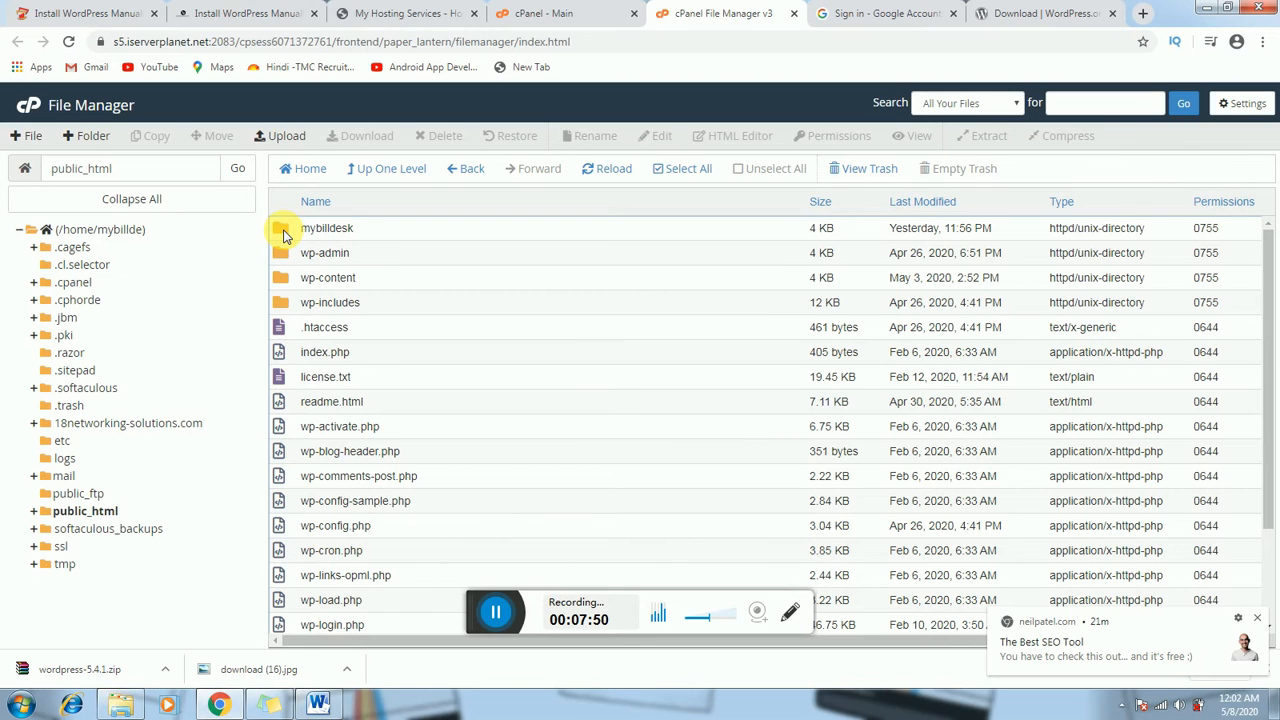
double_click(283, 231)
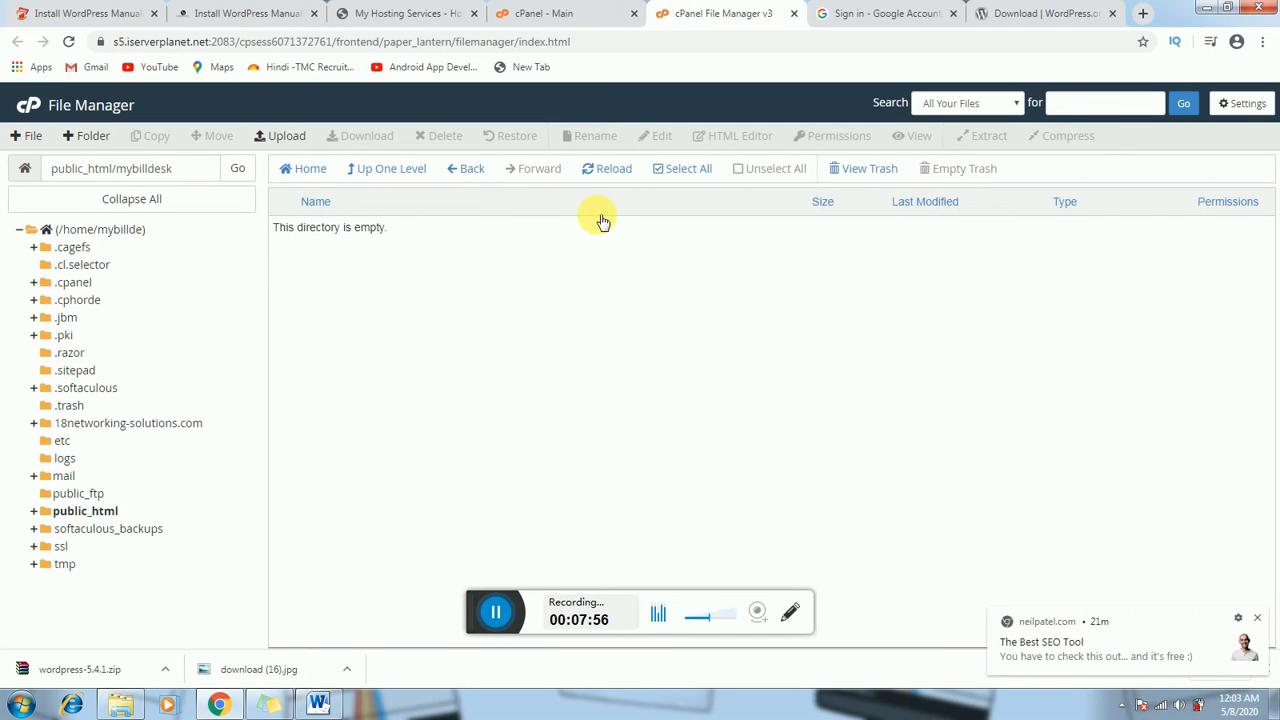
Step: Upload wordpress-5.4.1.zip from Downloads into the mybilldesk folder
click(284, 136)
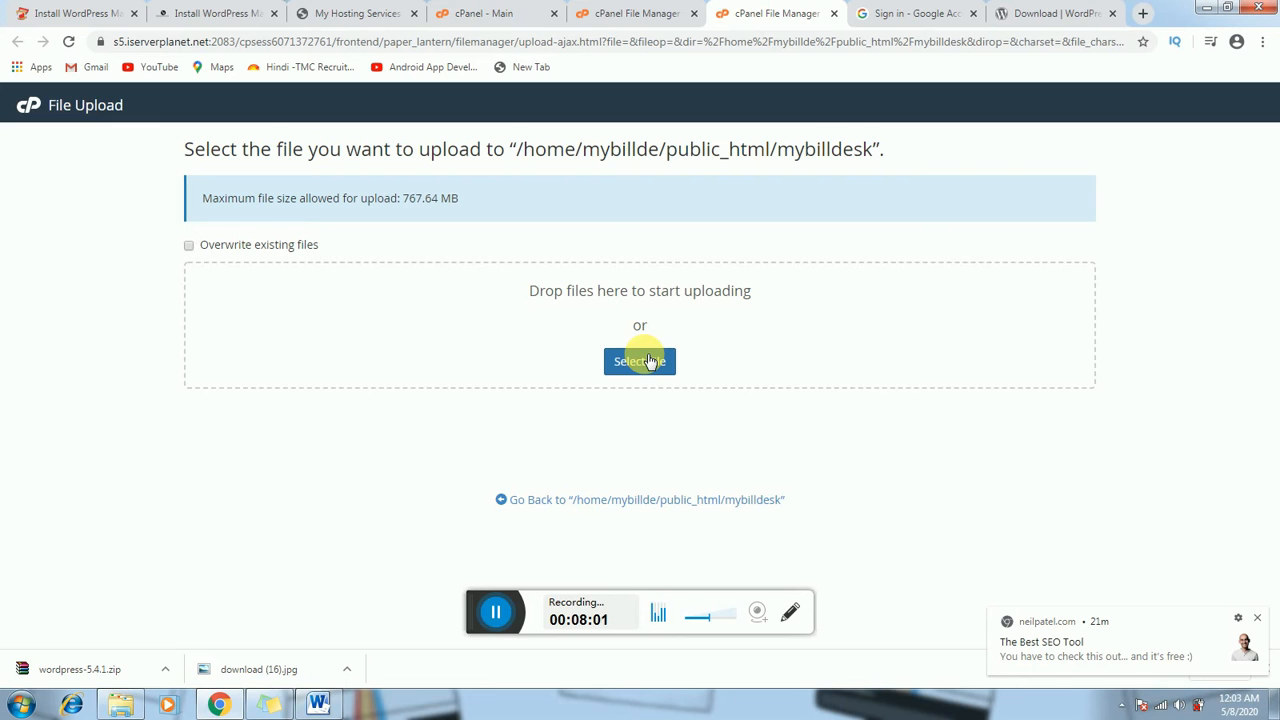
click(645, 361)
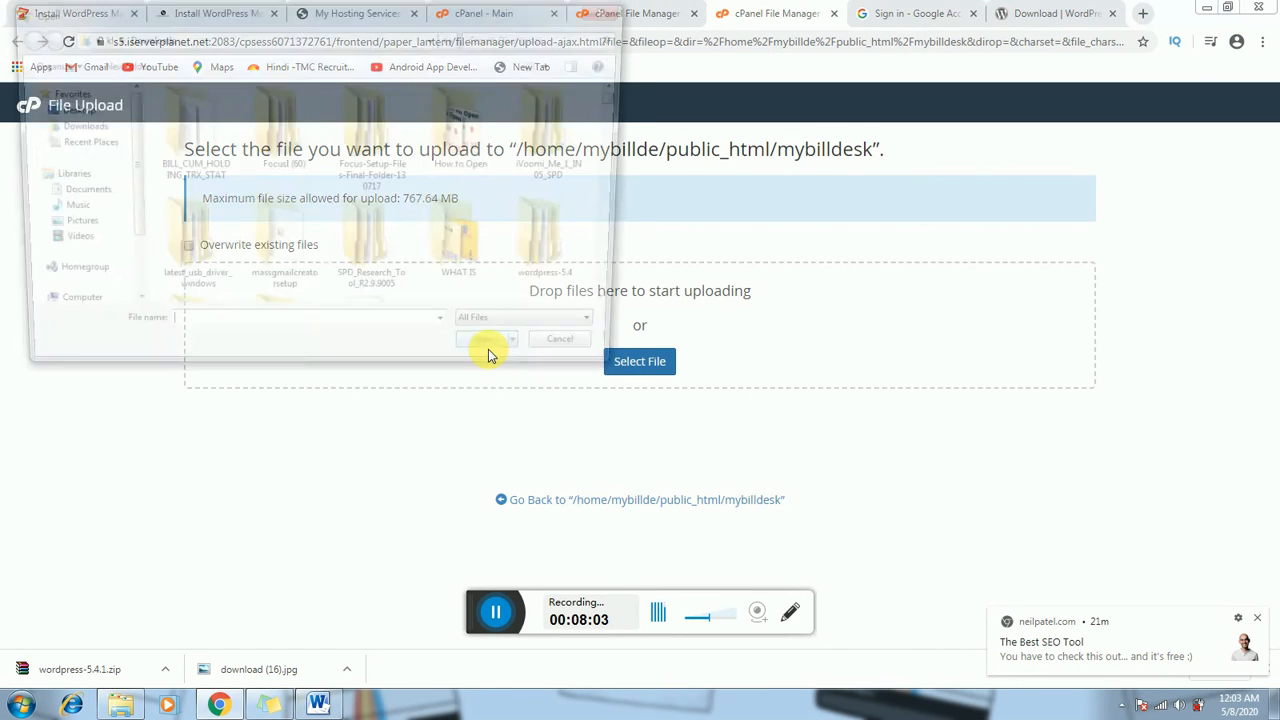
click(182, 262)
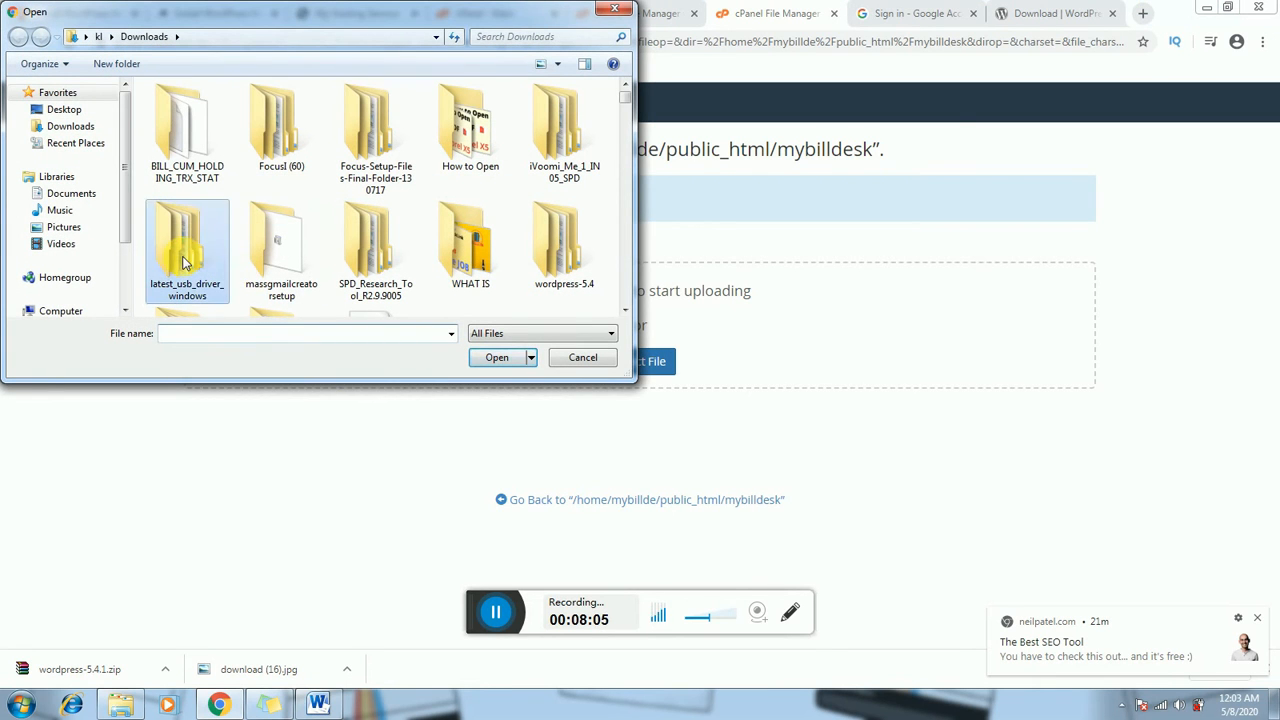
key(w)
key(w)
key(w)
key(w)
key(w)
key(w)
key(w)
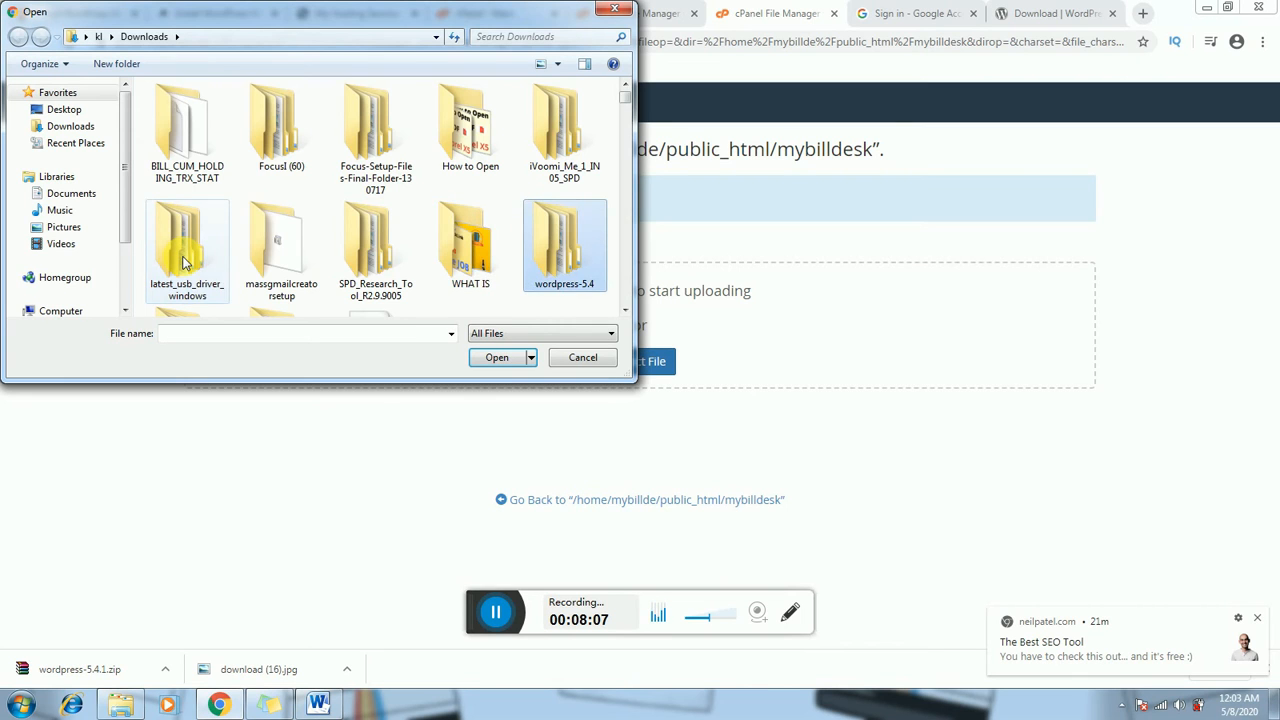
click(182, 262)
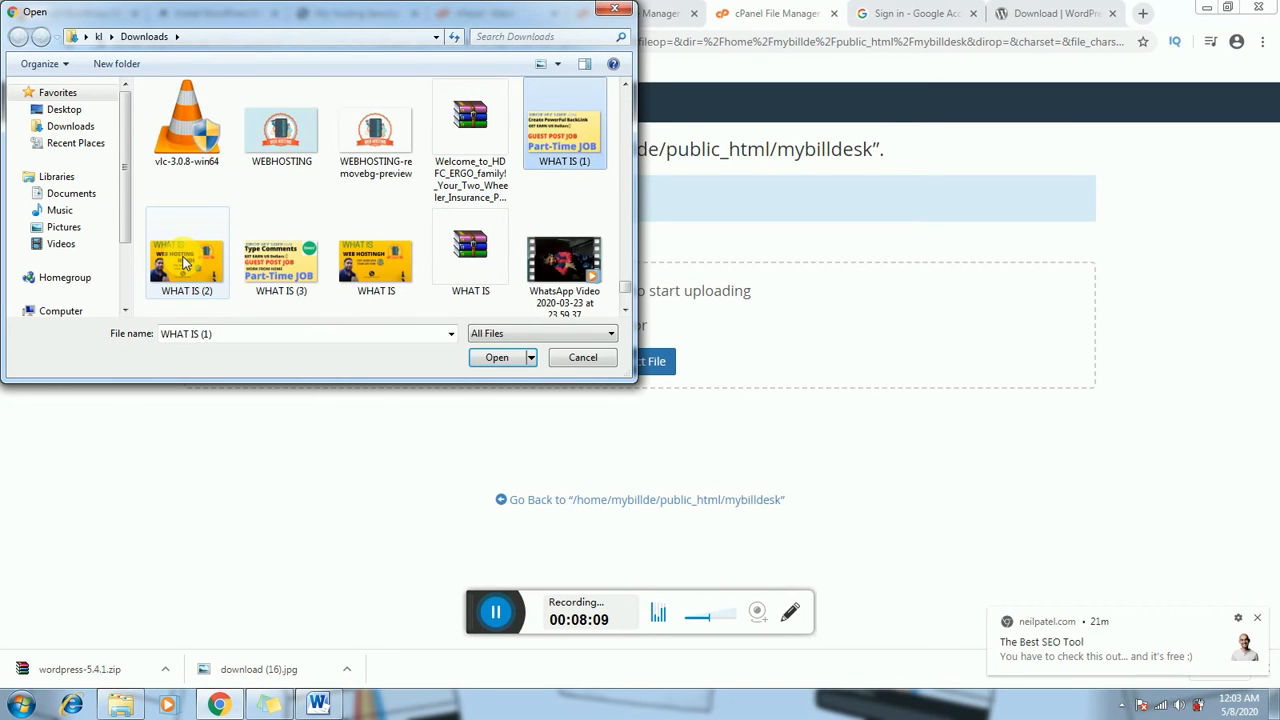
scroll(182, 262, down, 1)
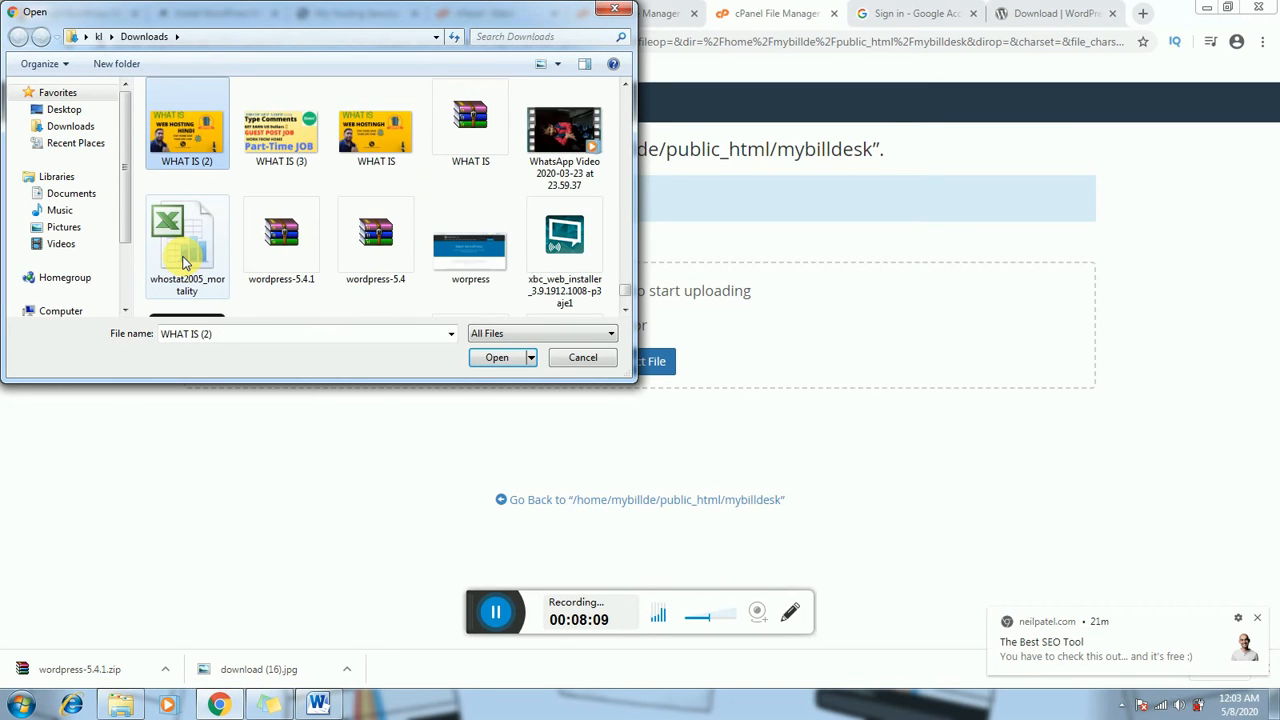
click(285, 262)
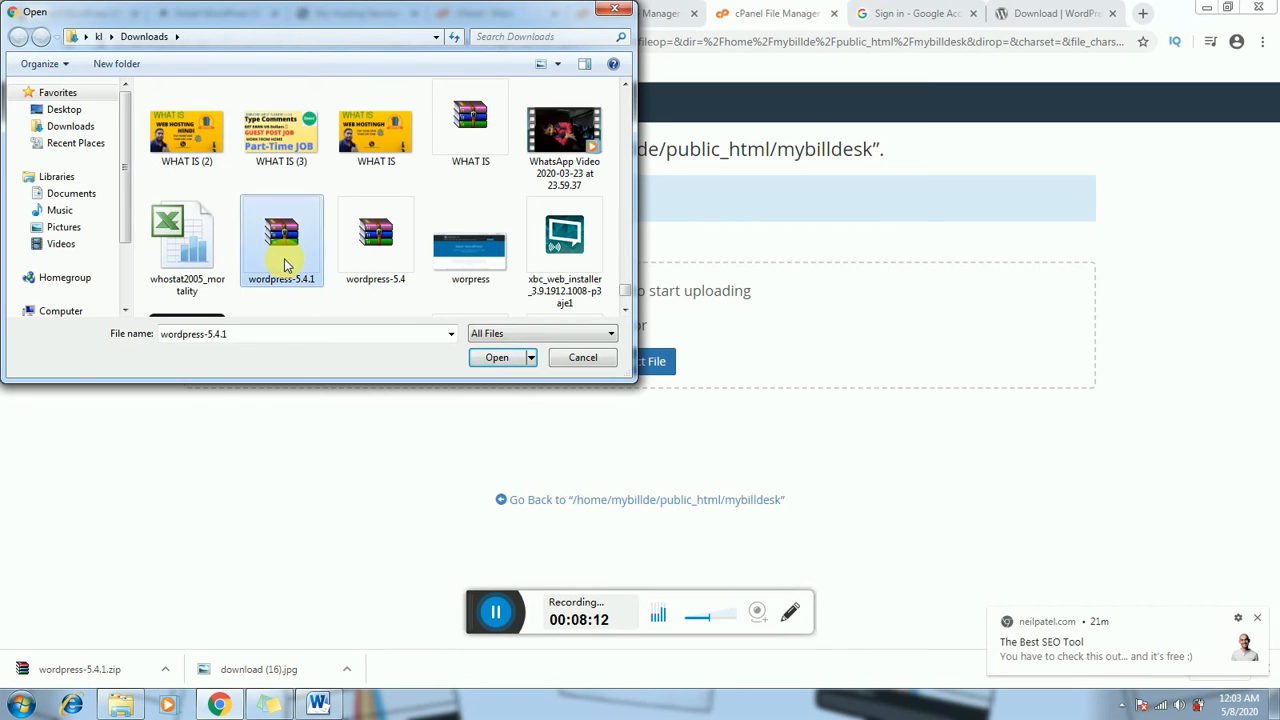
click(494, 358)
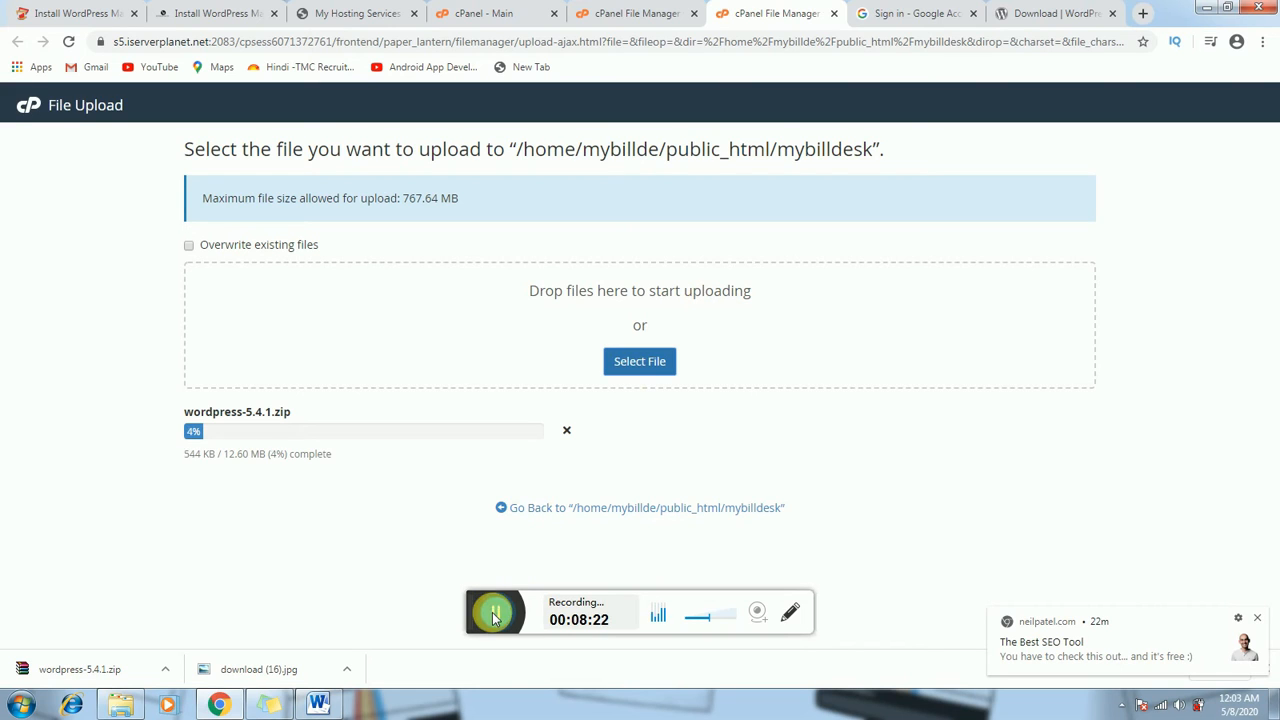
click(494, 612)
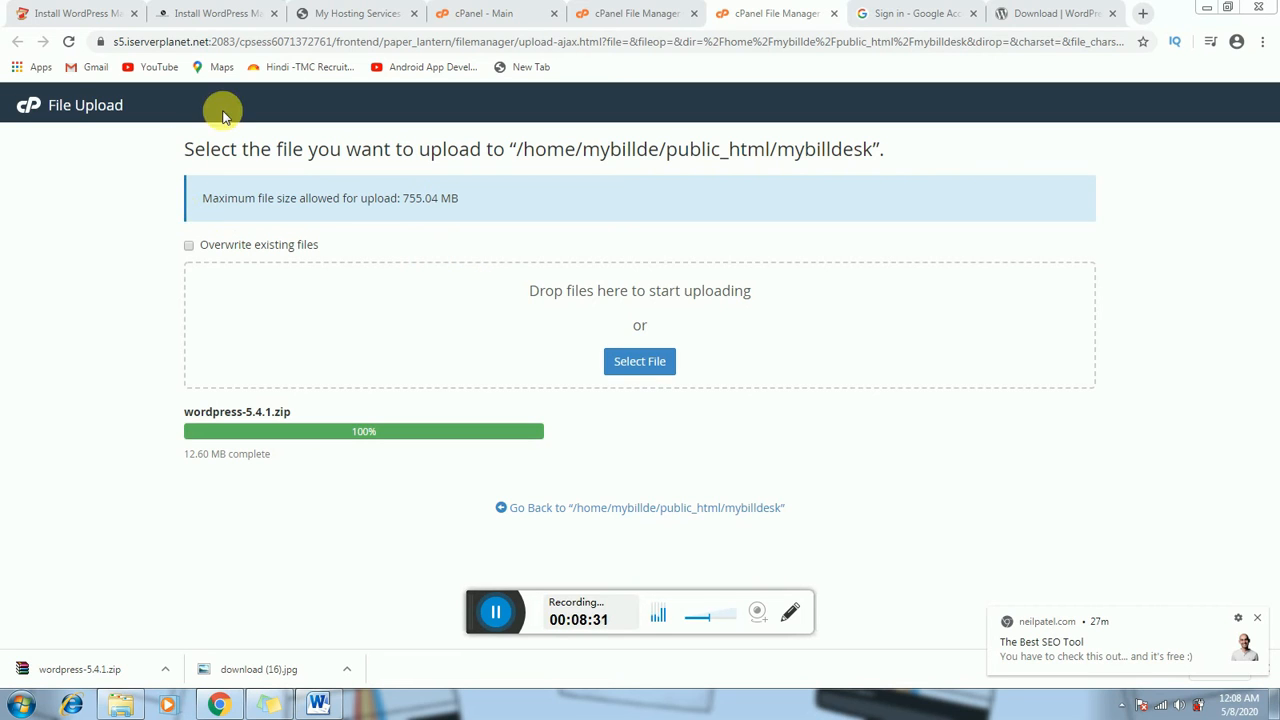
Step: Go back to the cPanel Main tab after the upload completes
click(372, 11)
click(220, 12)
click(366, 12)
click(480, 15)
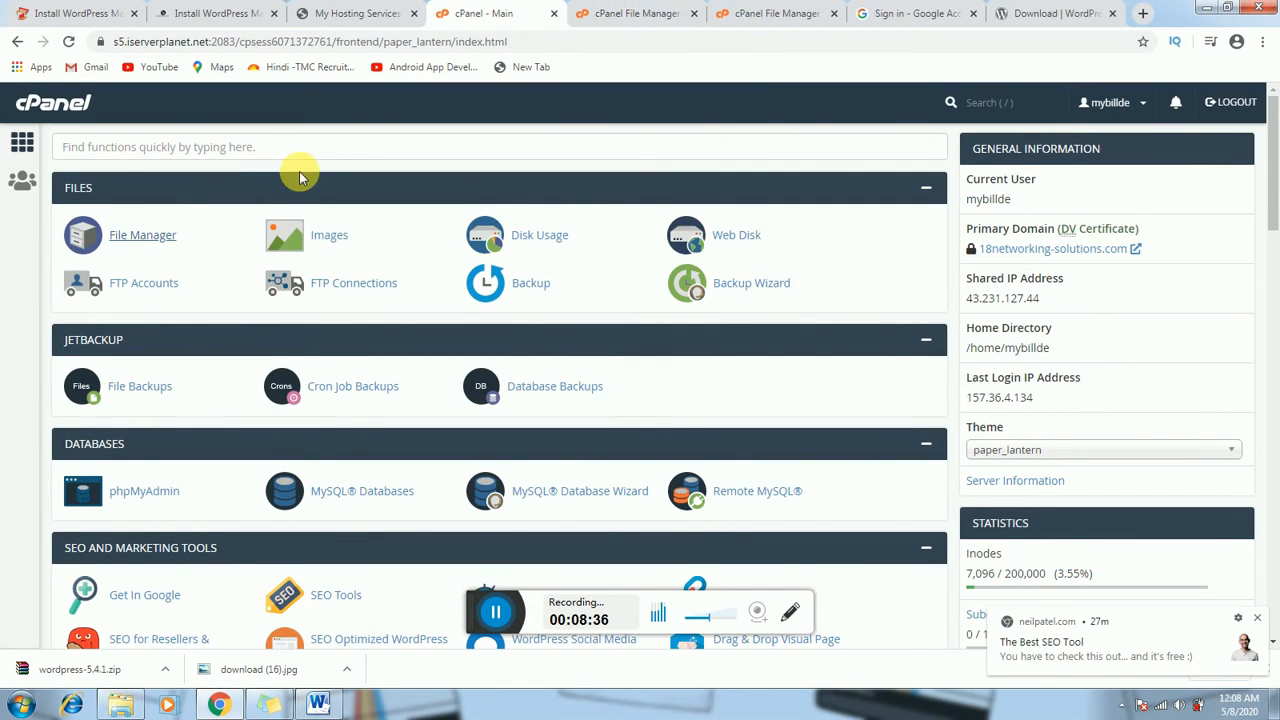
Step: Open public_html/mybilldesk in File Manager and select wordpress-5.4.1.zip
click(148, 240)
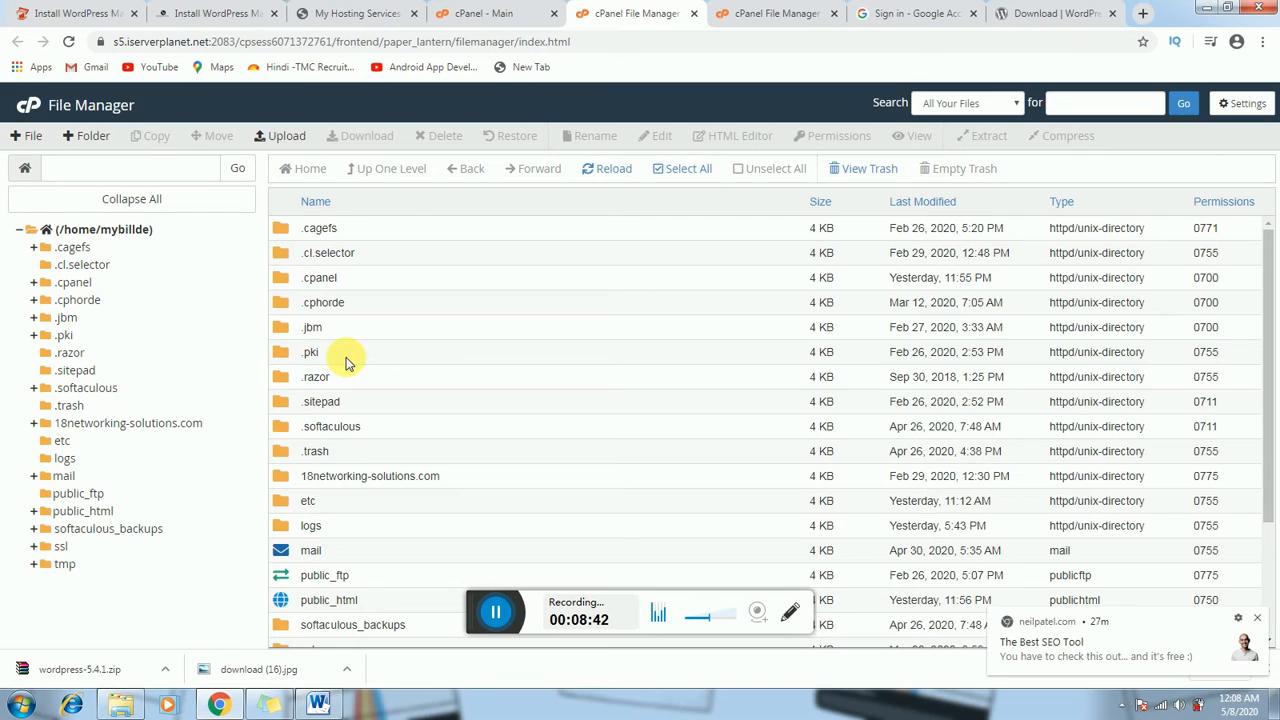
click(88, 512)
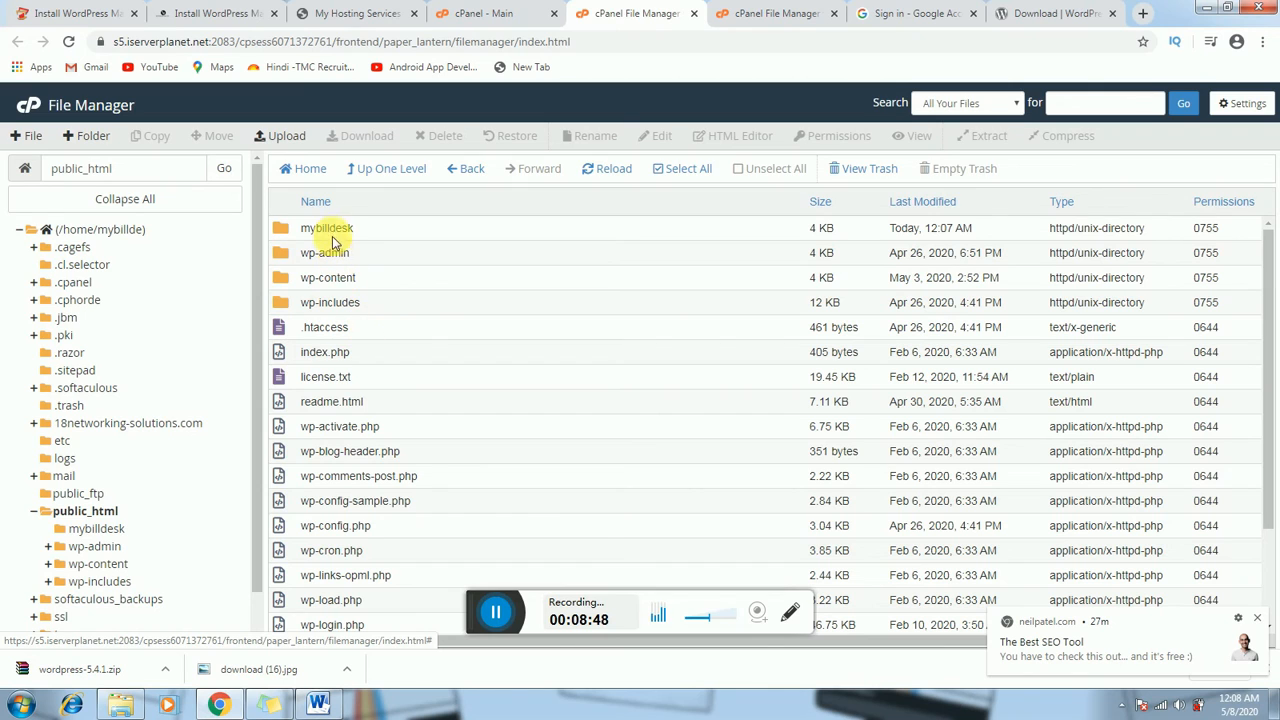
click(328, 228)
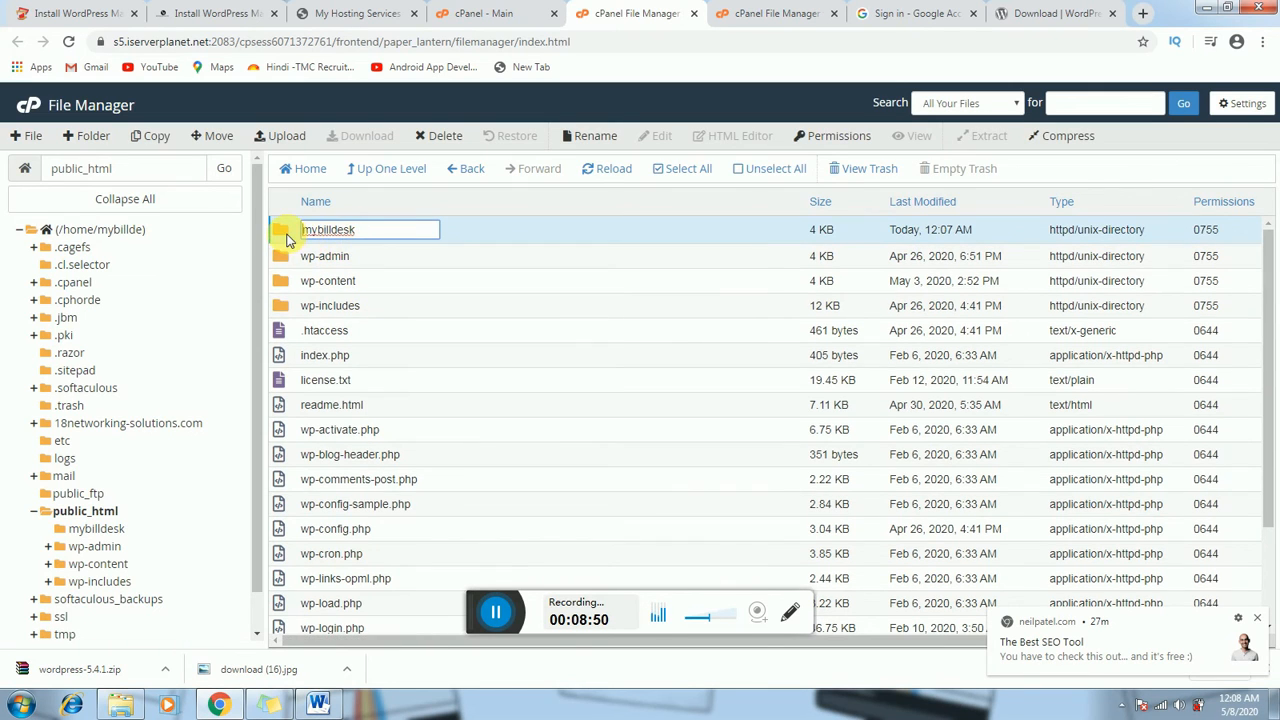
double_click(286, 236)
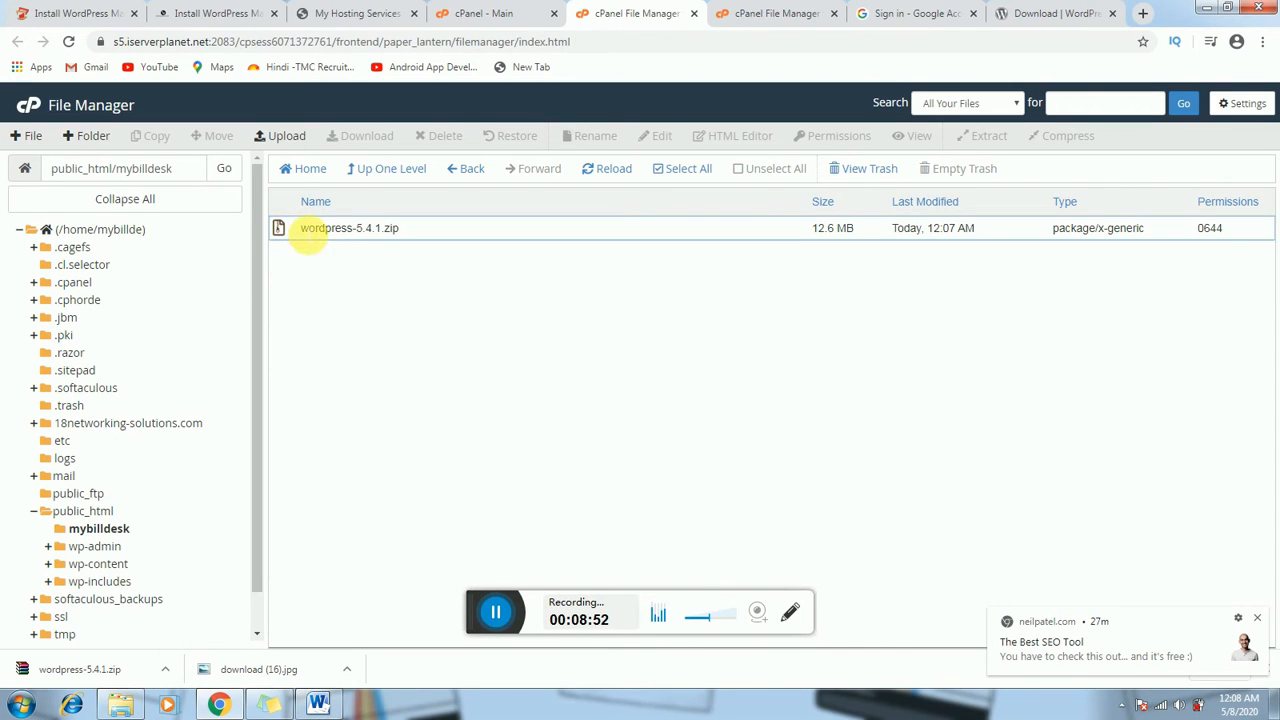
click(310, 236)
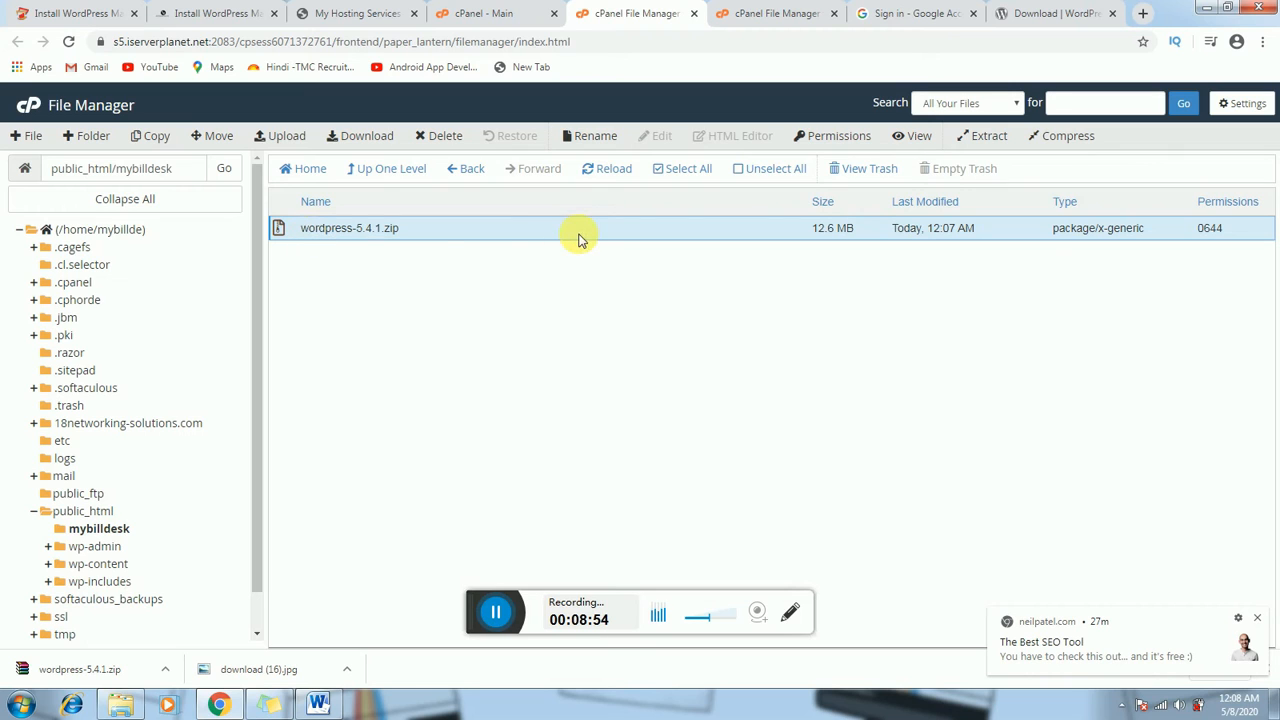
Step: Extract wordpress-5.4.1.zip into mybilldesk and close the Extraction Results dialog
right_click(370, 232)
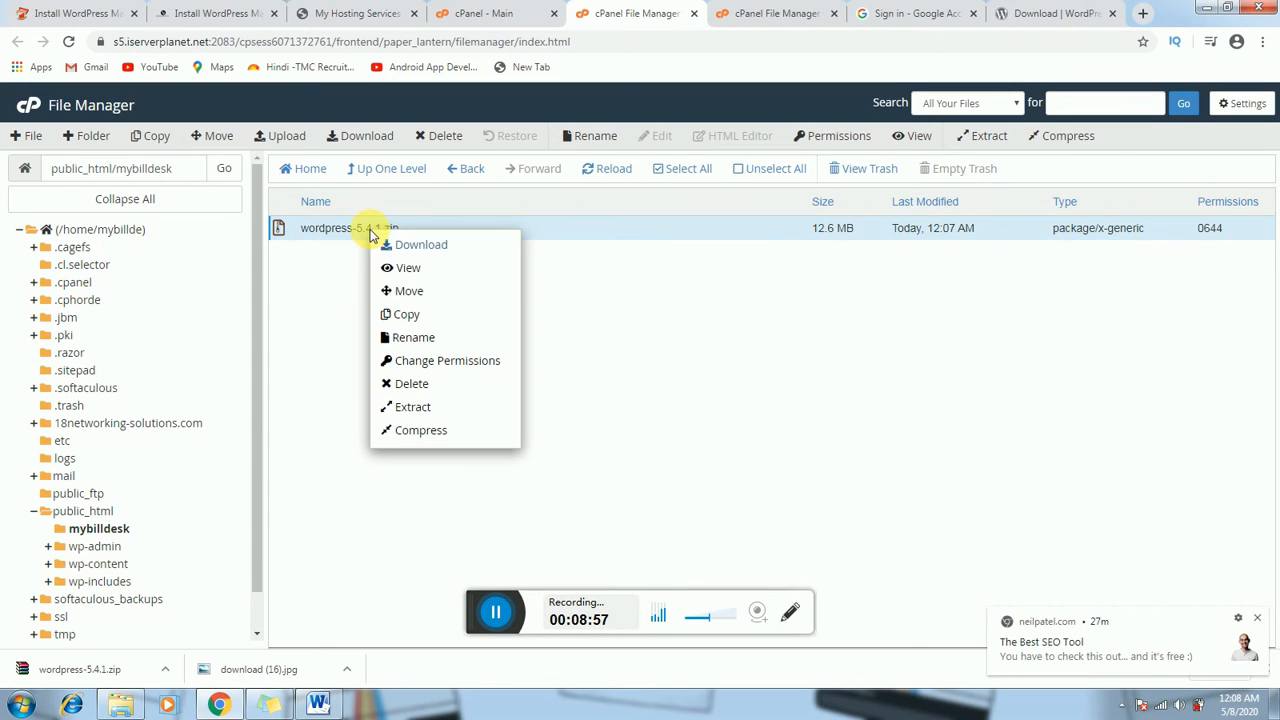
click(420, 407)
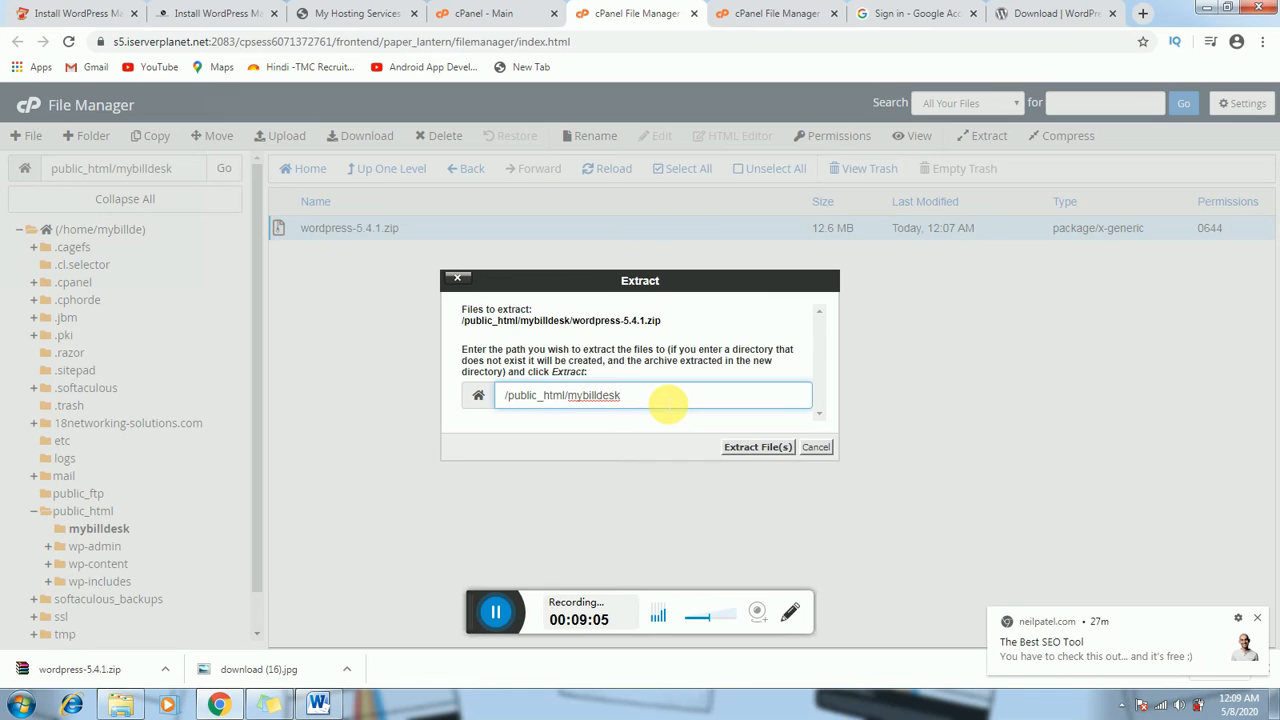
click(770, 449)
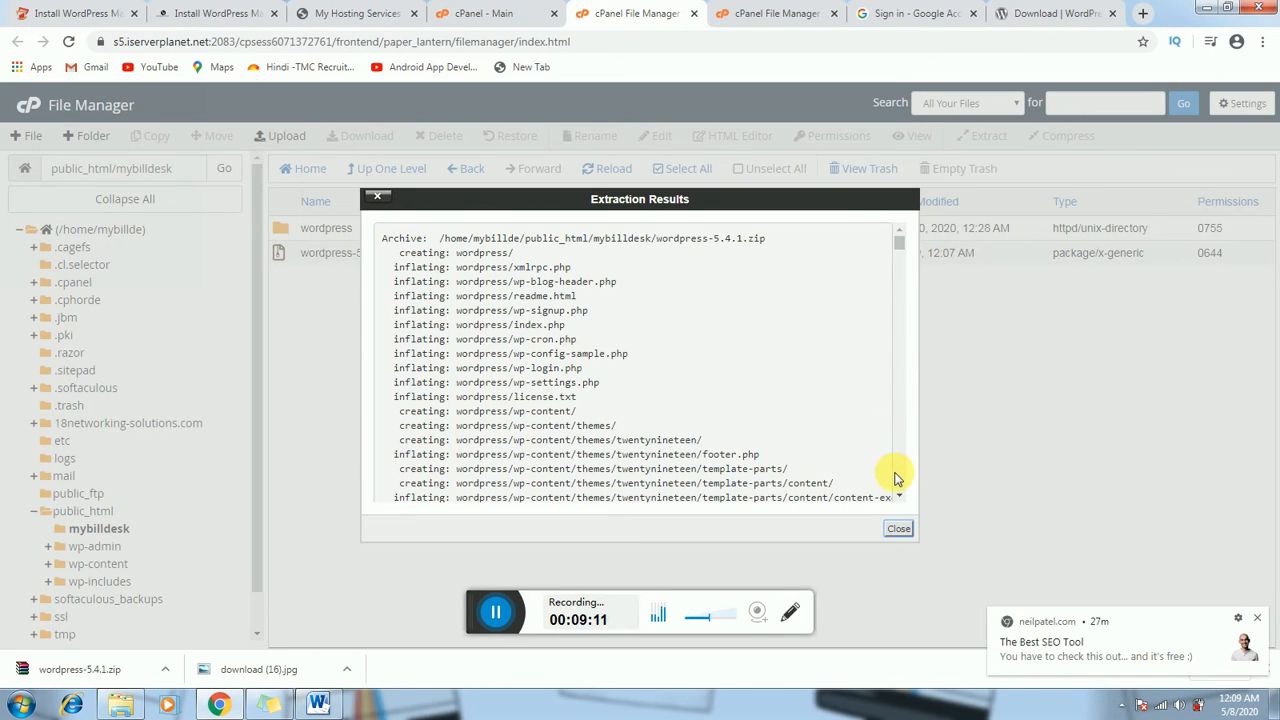
click(902, 529)
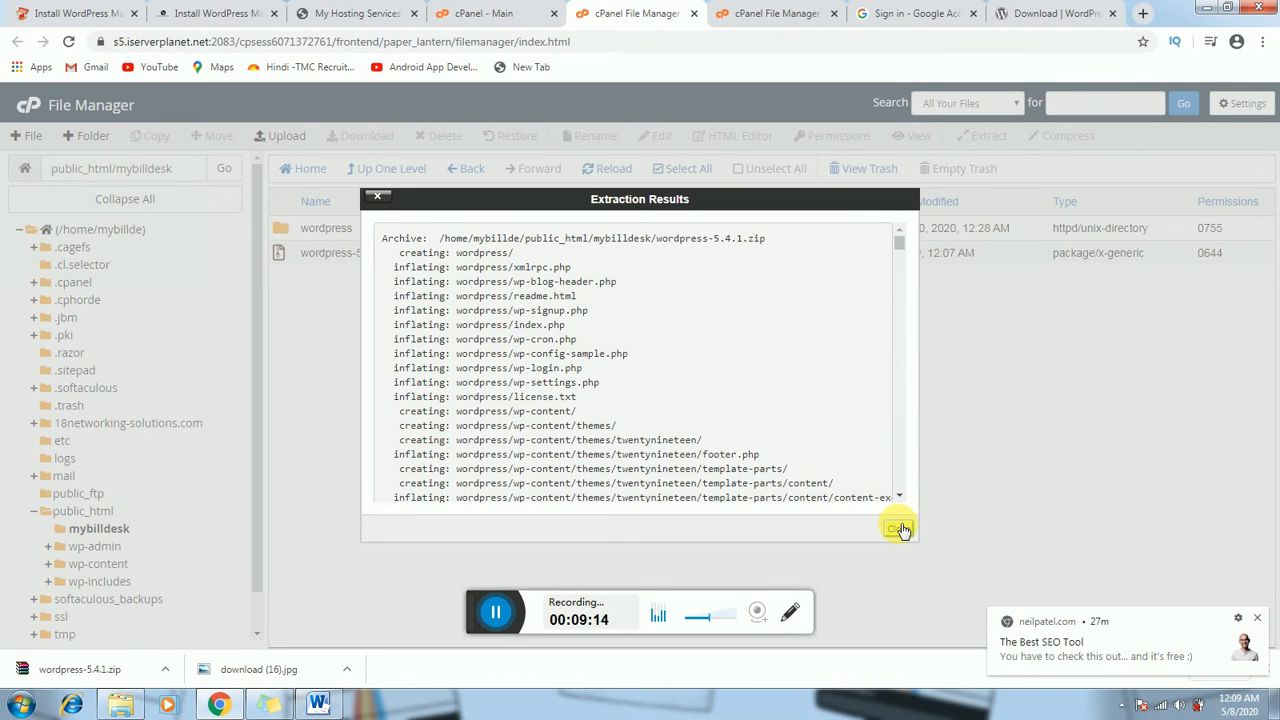
click(900, 529)
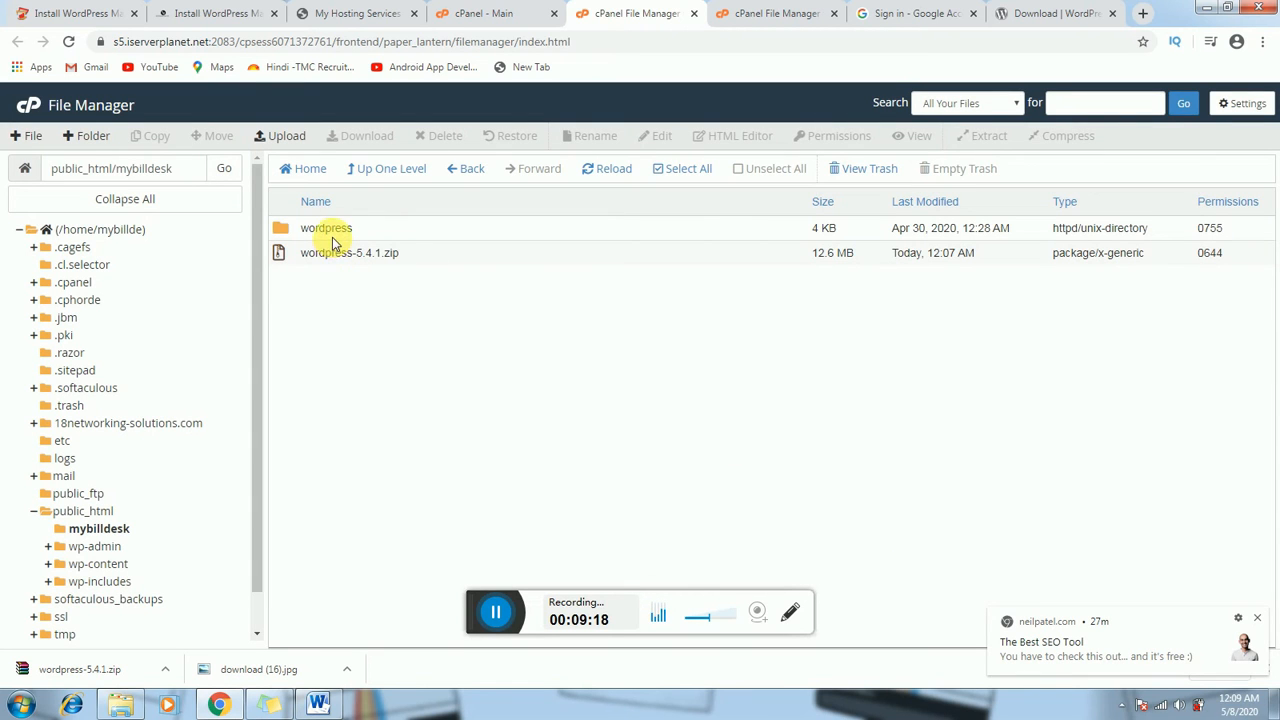
Step: Browse the extracted wordpress folder and its wp-includes, then return to mybilldesk
click(286, 229)
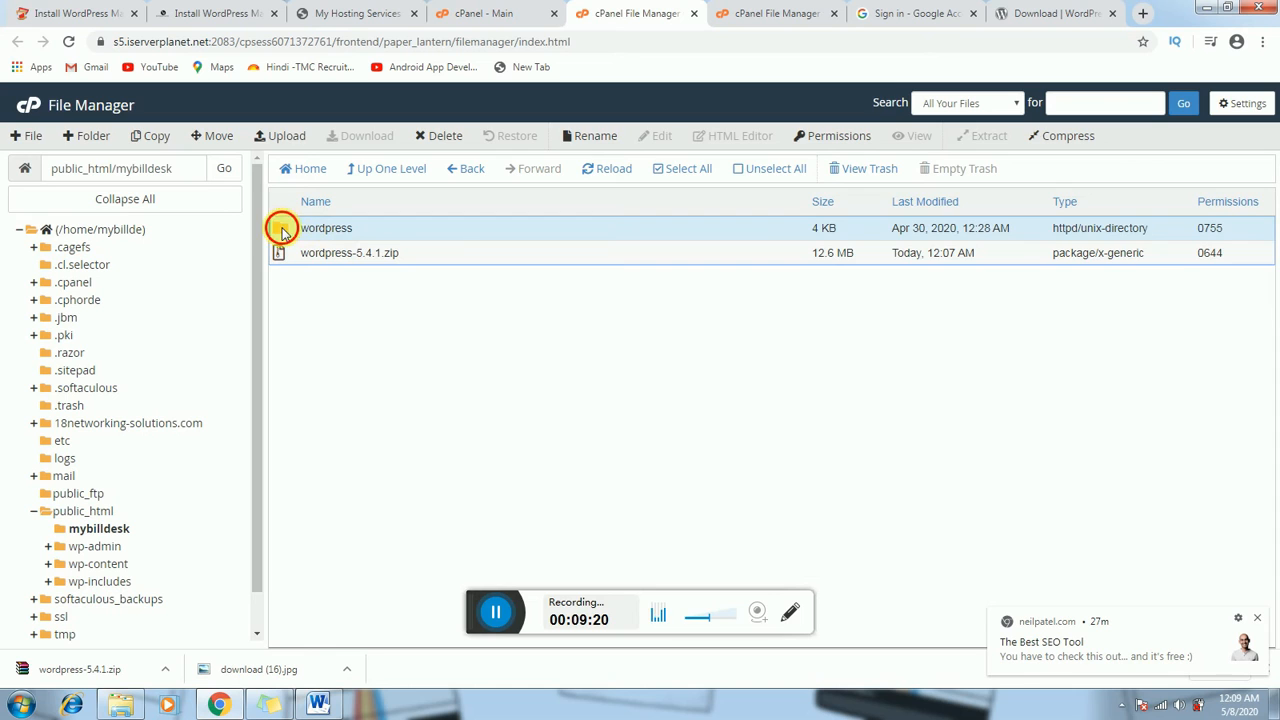
double_click(281, 230)
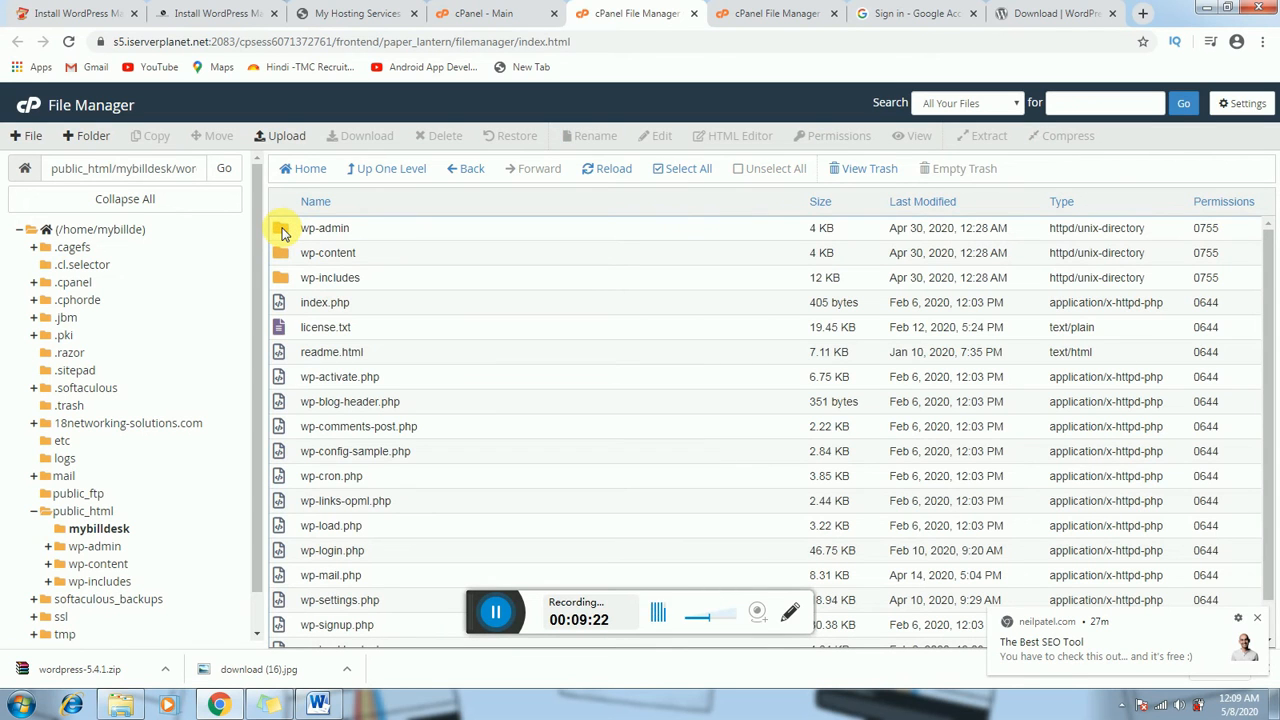
click(283, 231)
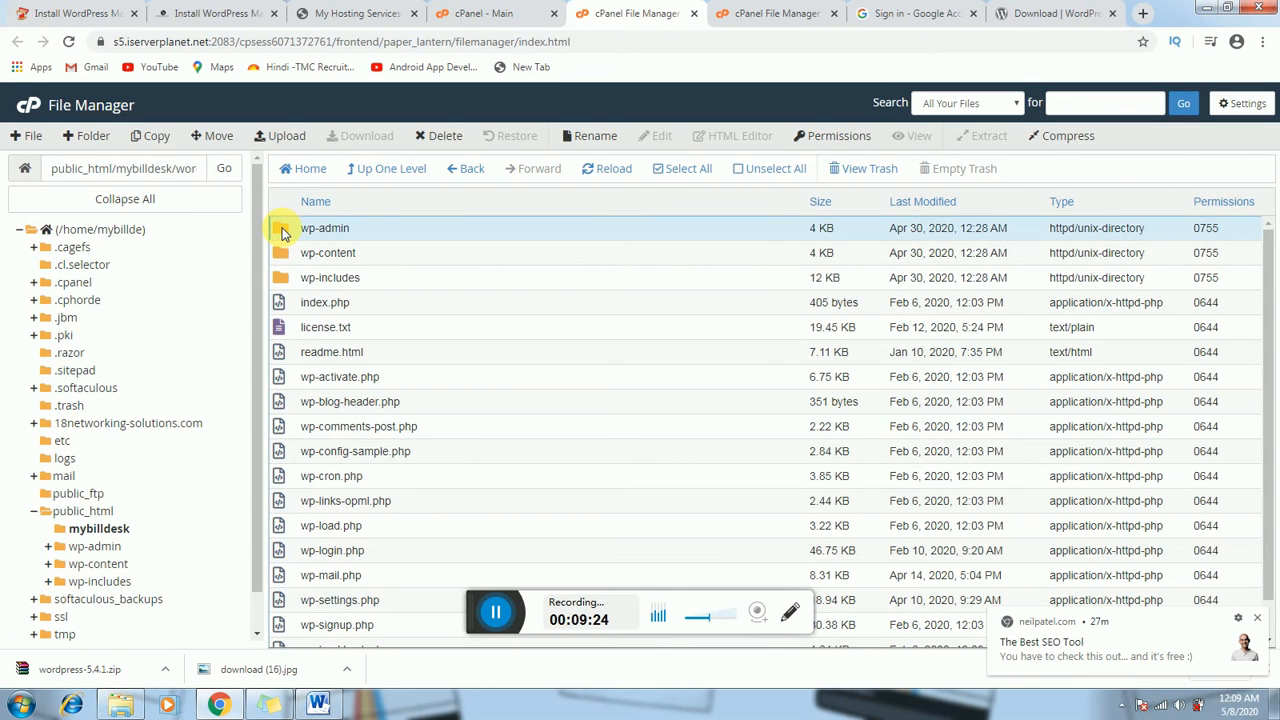
key(ctrl+a)
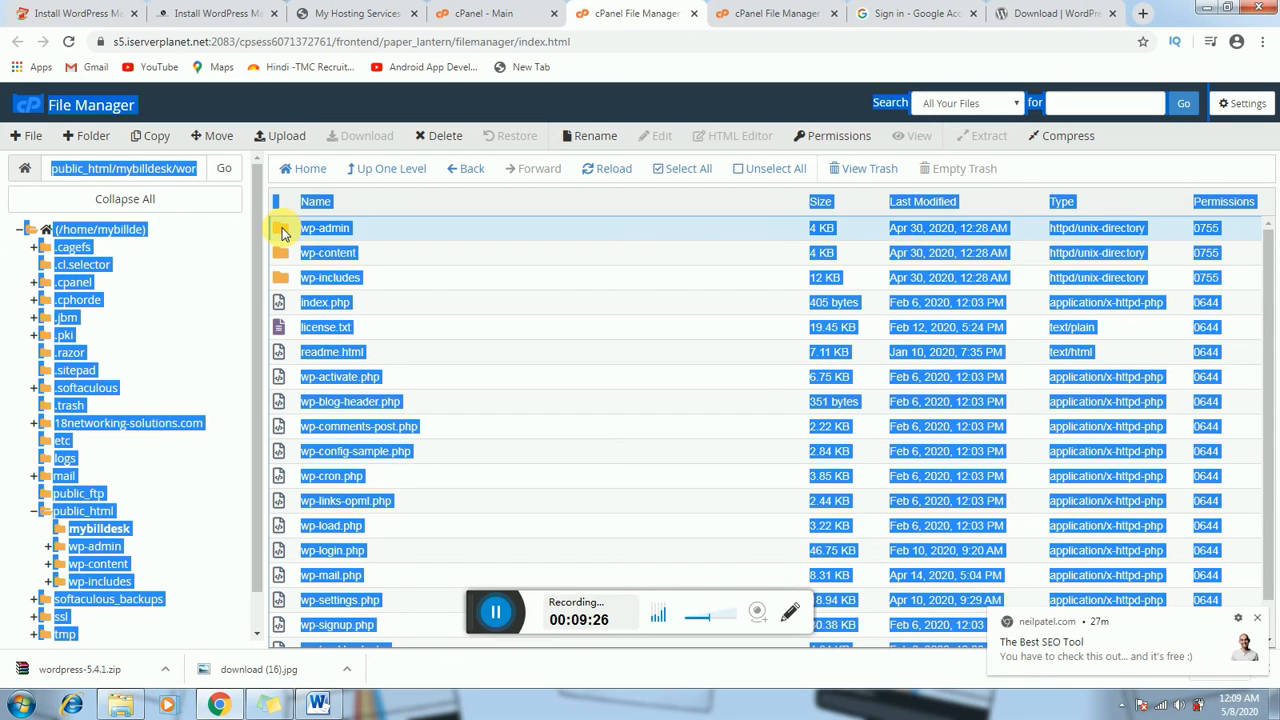
ctrl+click(282, 233)
double_click(444, 282)
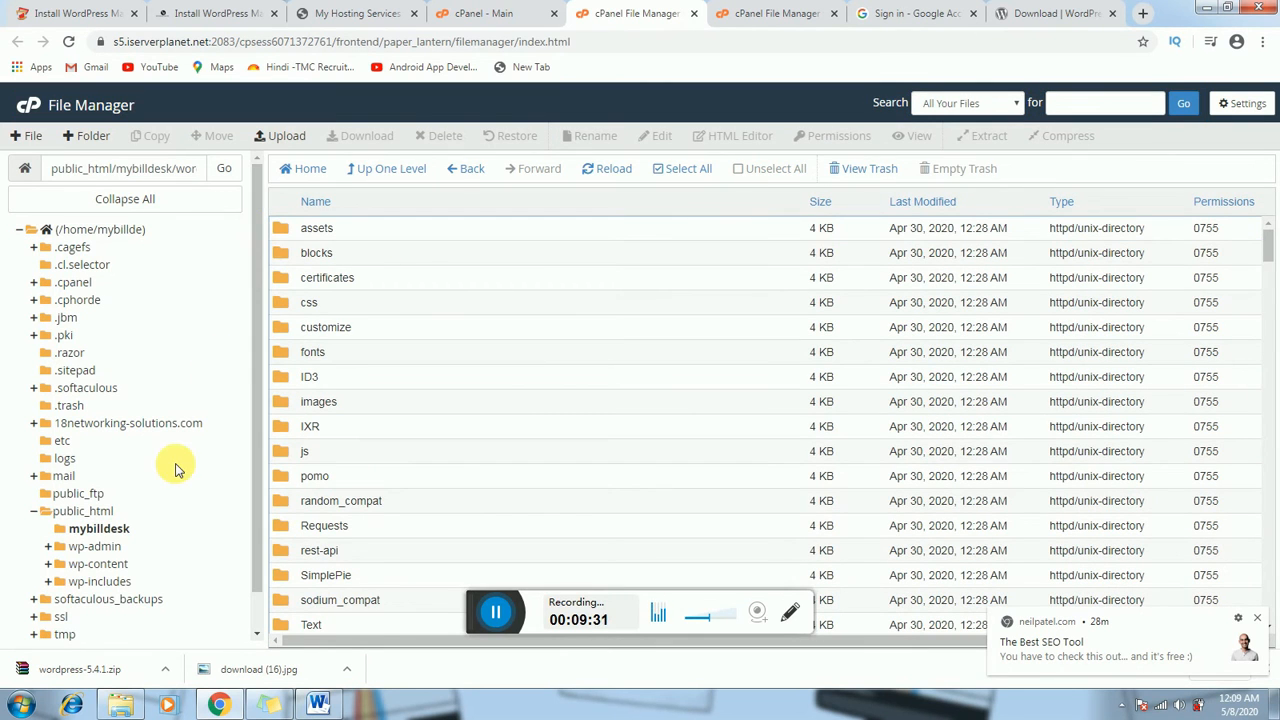
click(115, 528)
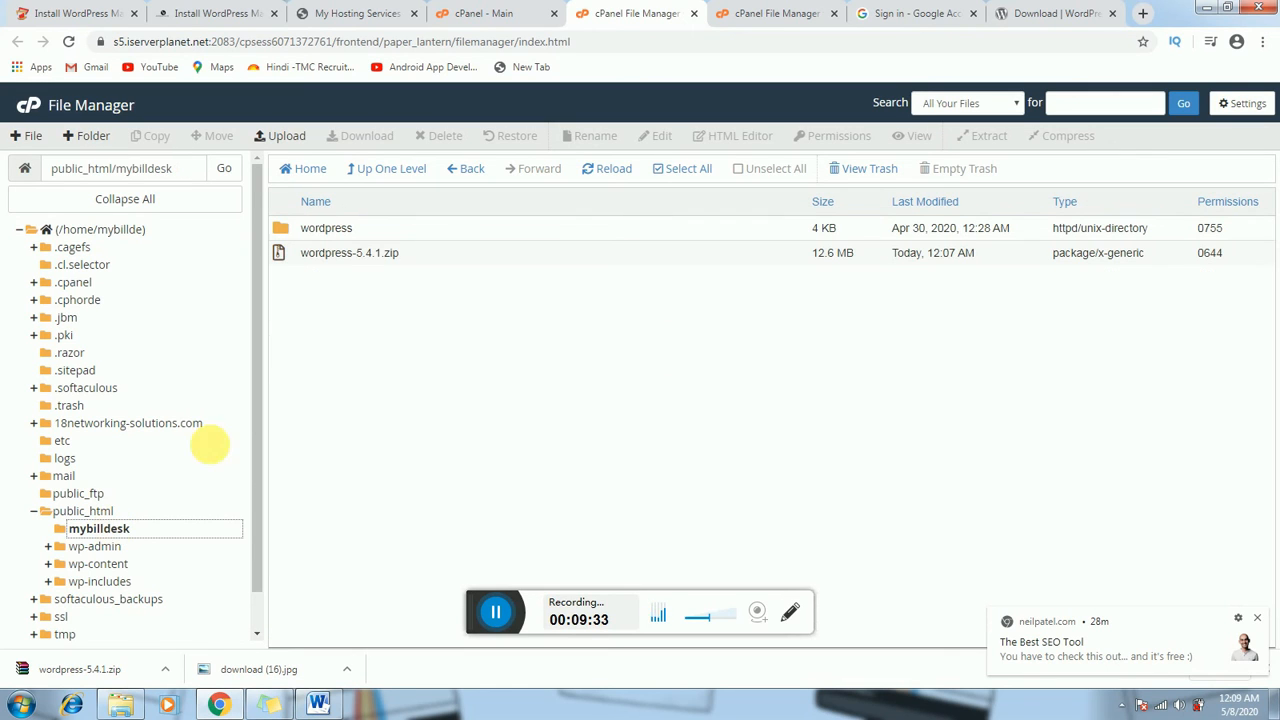
Step: Move wordpress-5.4.1.zip to the trash and open the wordpress folder
click(326, 228)
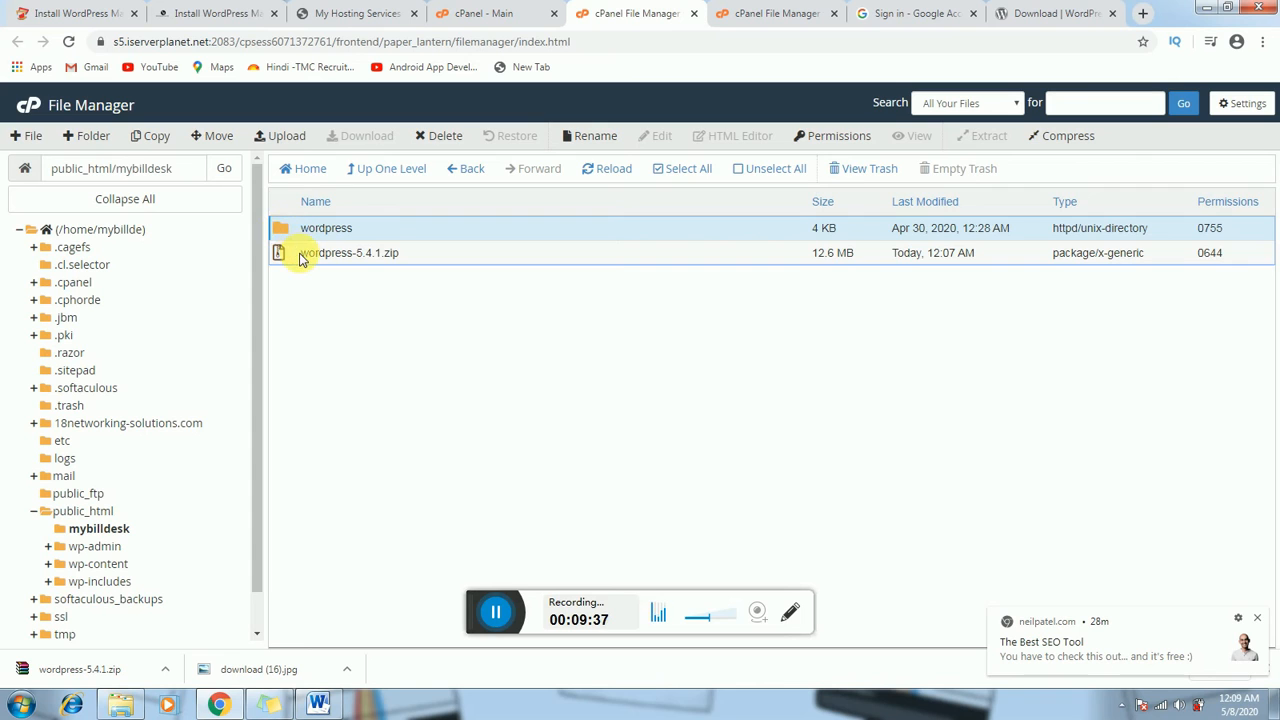
click(303, 256)
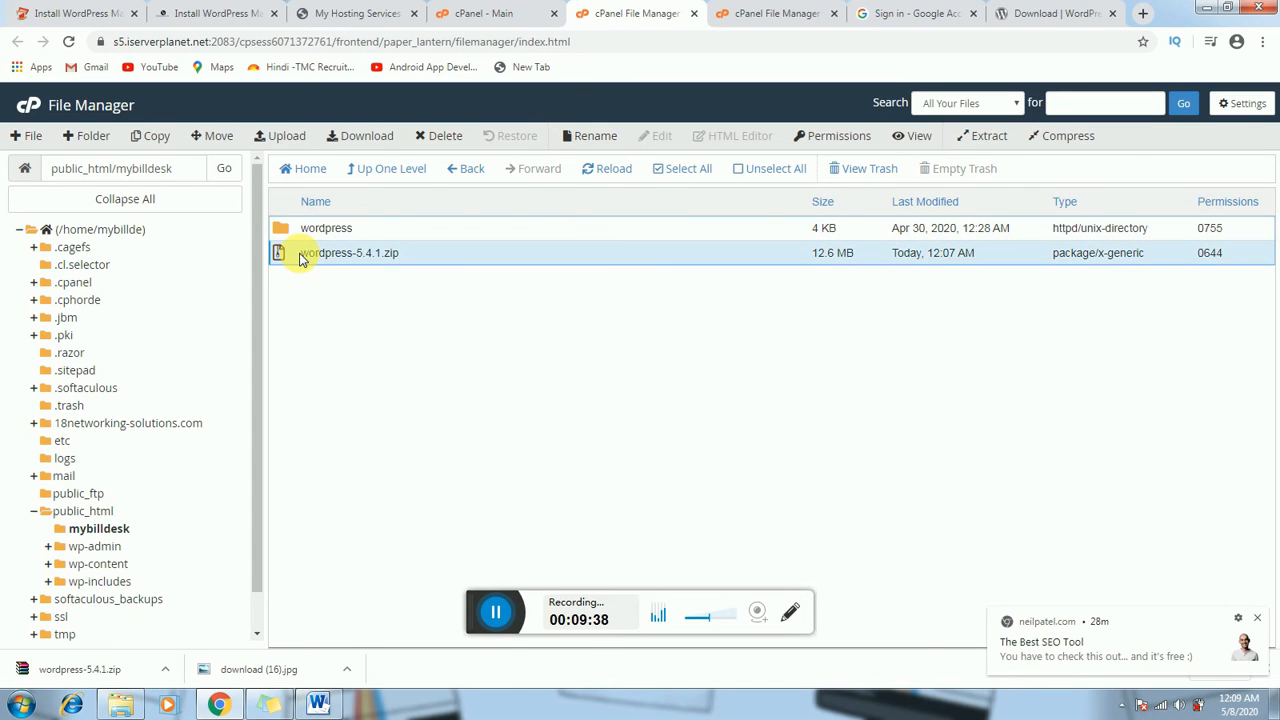
click(446, 138)
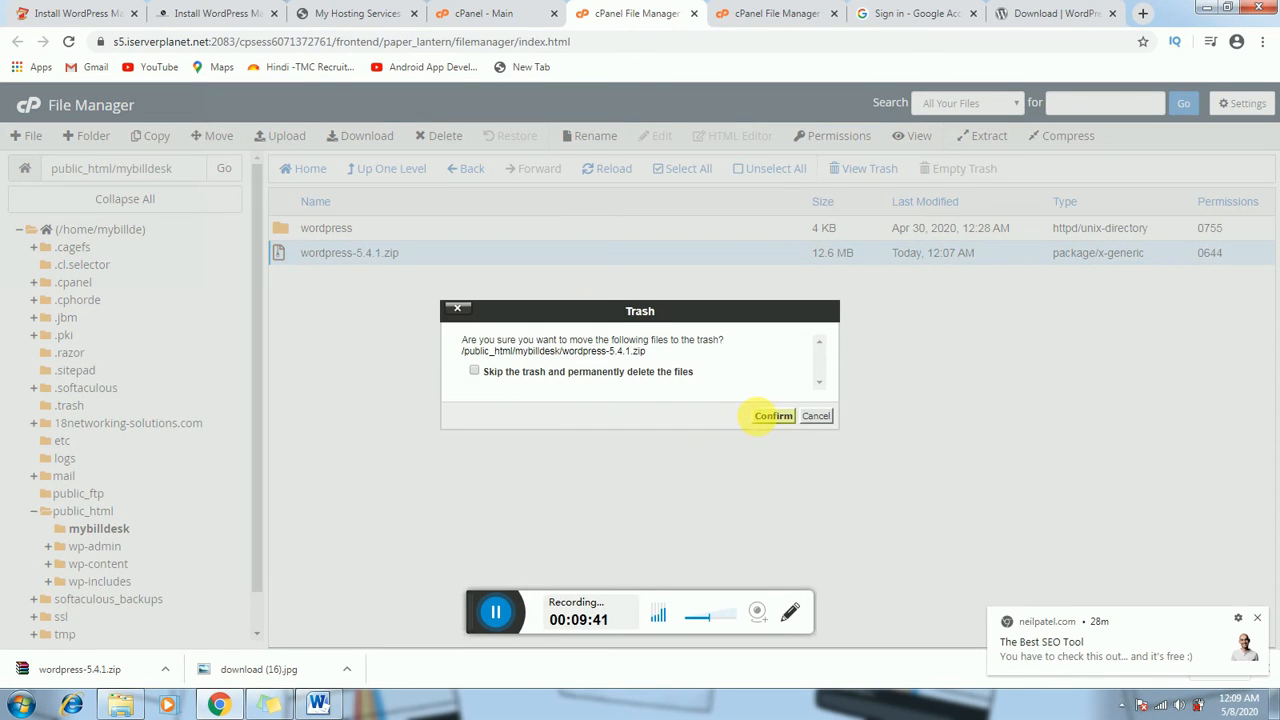
click(773, 416)
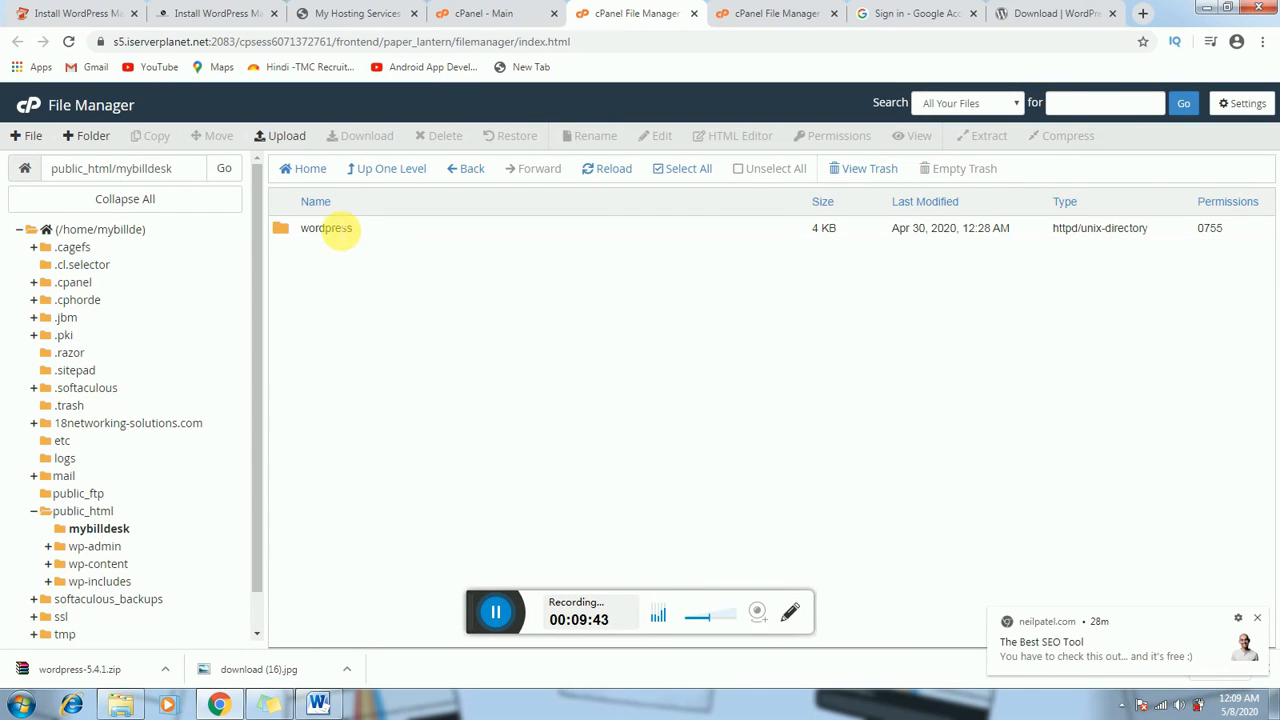
double_click(281, 230)
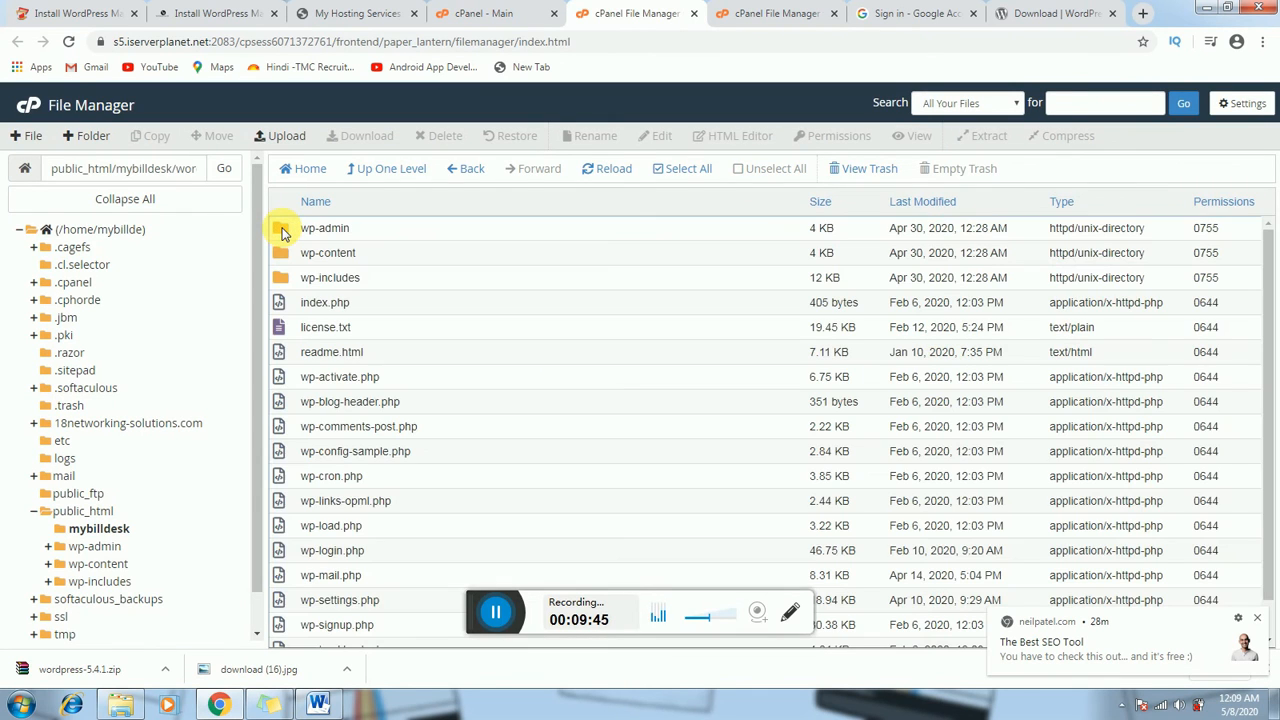
click(282, 232)
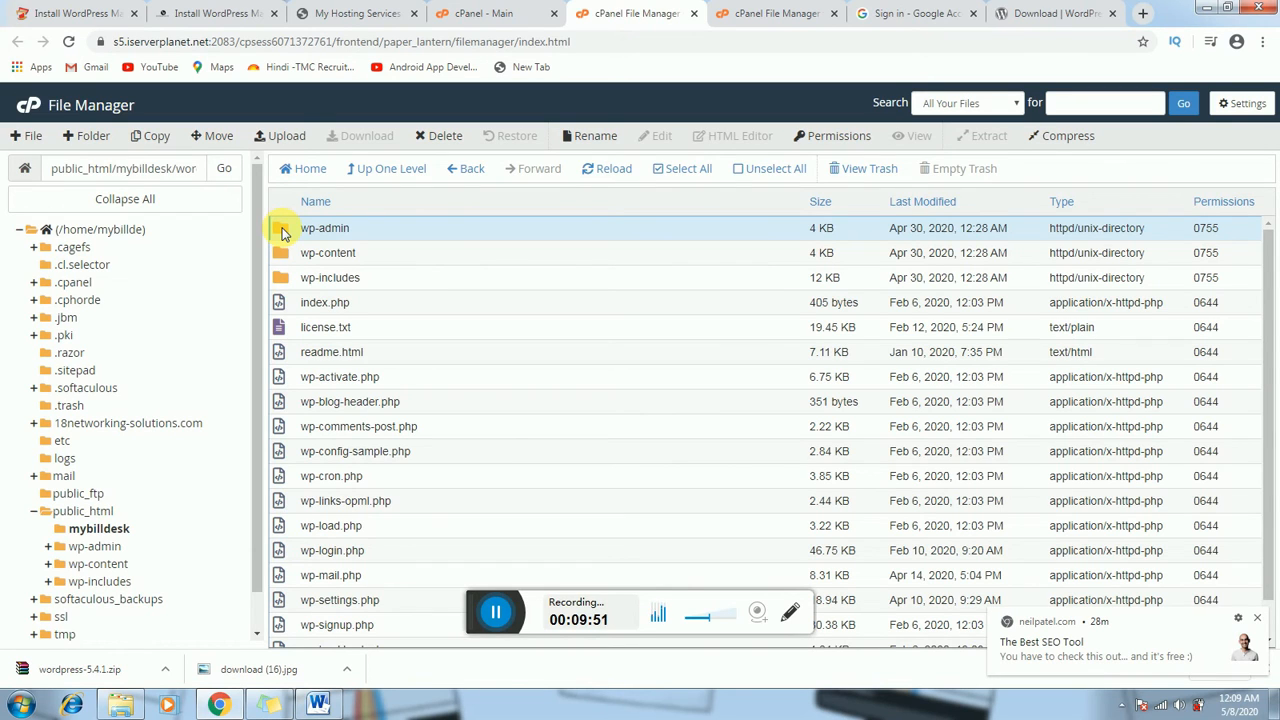
Step: Move all files from the wordpress subfolder into /public_html/mybilldesk
click(675, 170)
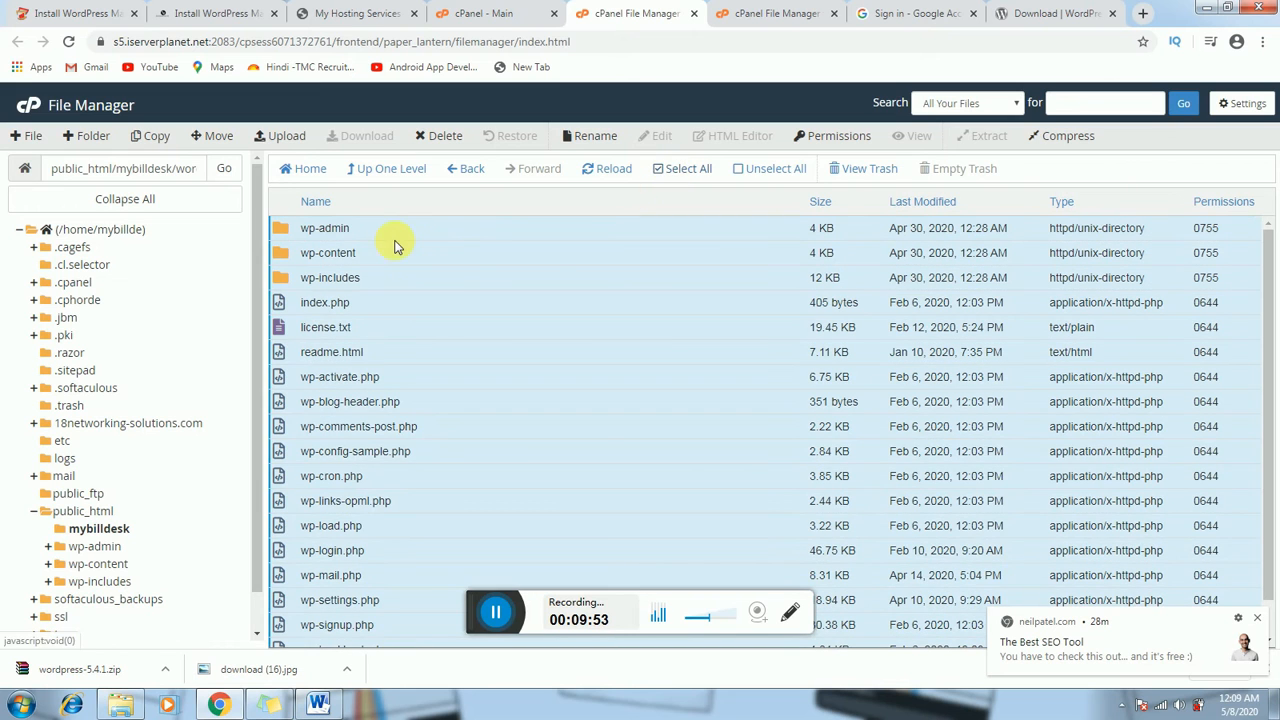
click(217, 138)
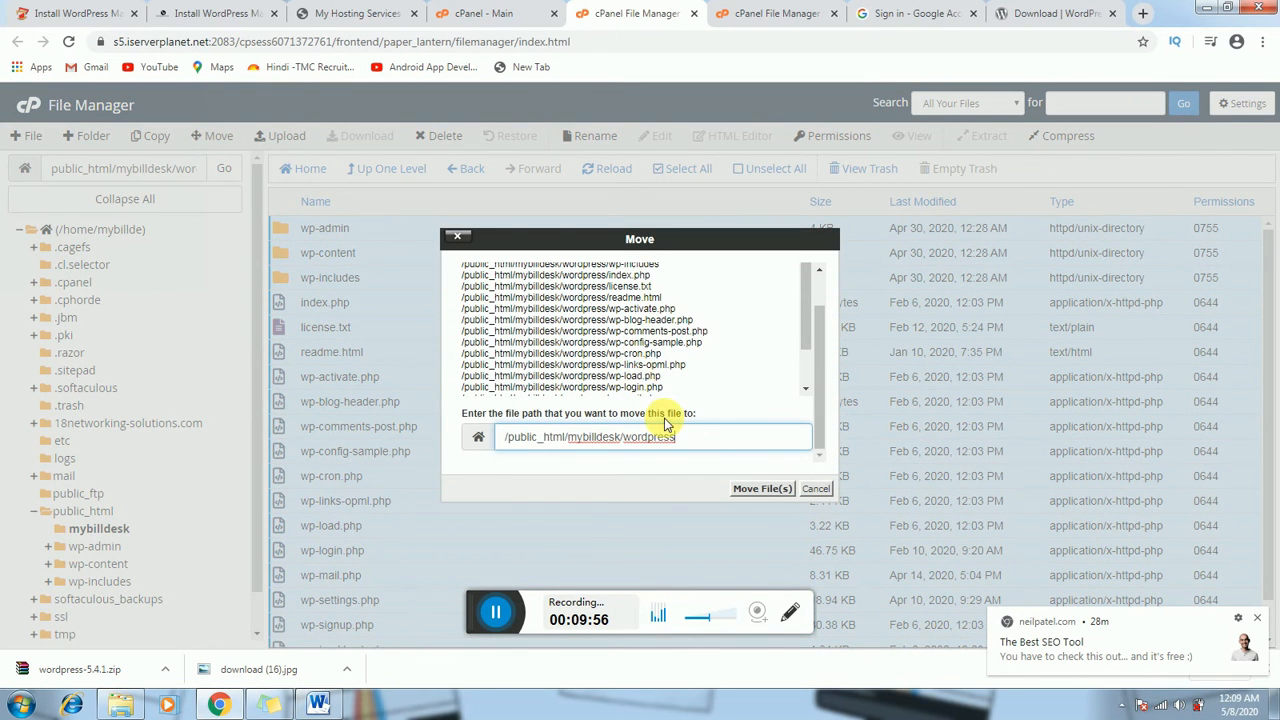
key(BackSpace)
key(BackSpace)
key(BackSpace)
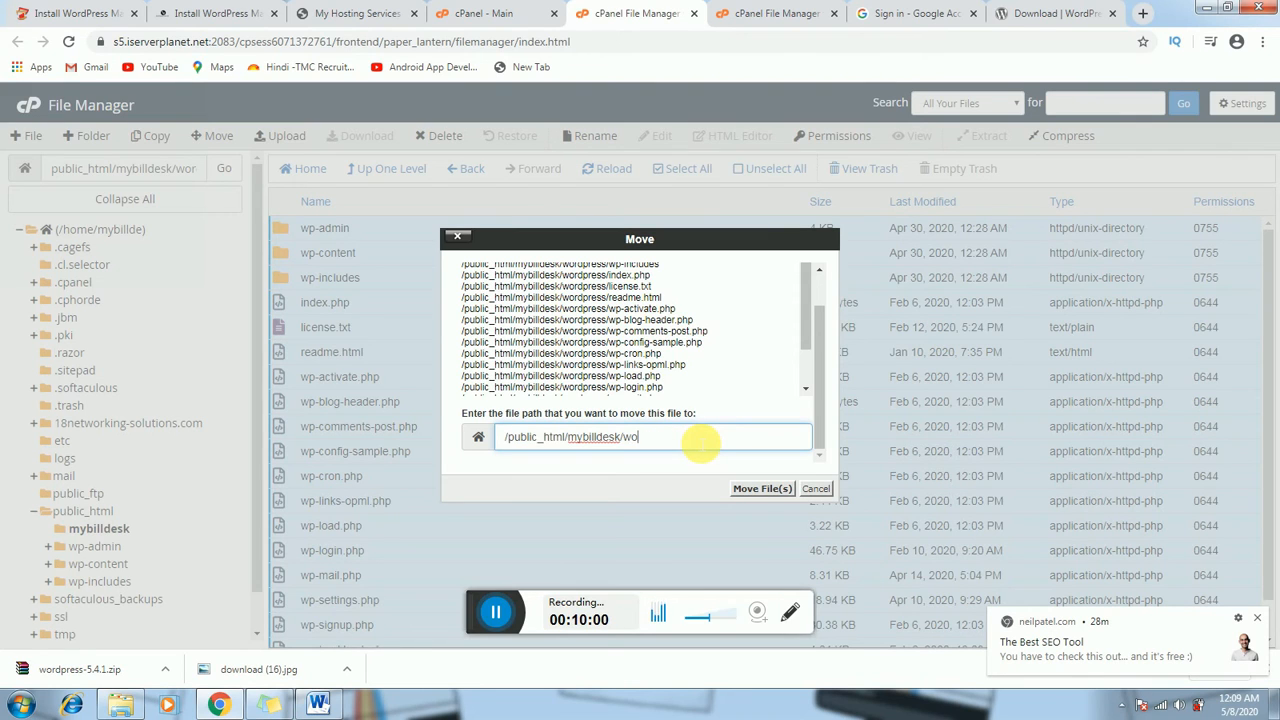
key(BackSpace)
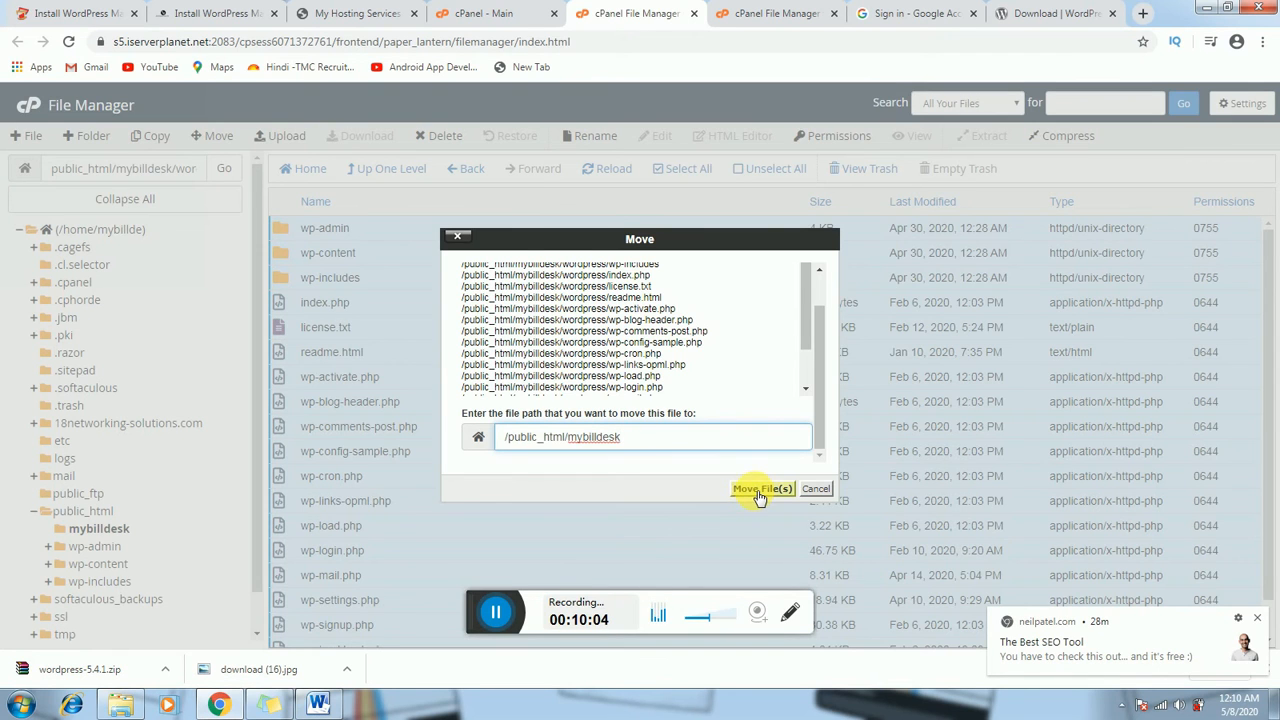
click(759, 490)
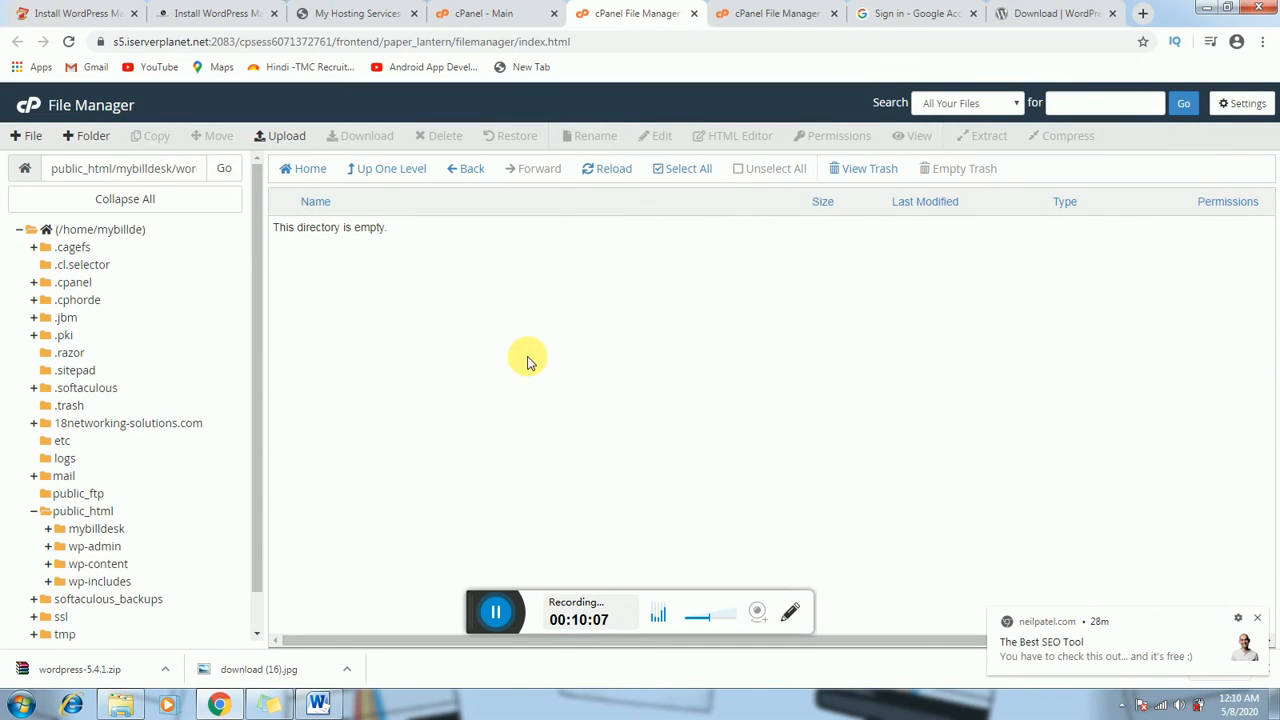
Step: Trash the empty wordpress folder, leaving the WordPress files directly in mybilldesk
click(375, 174)
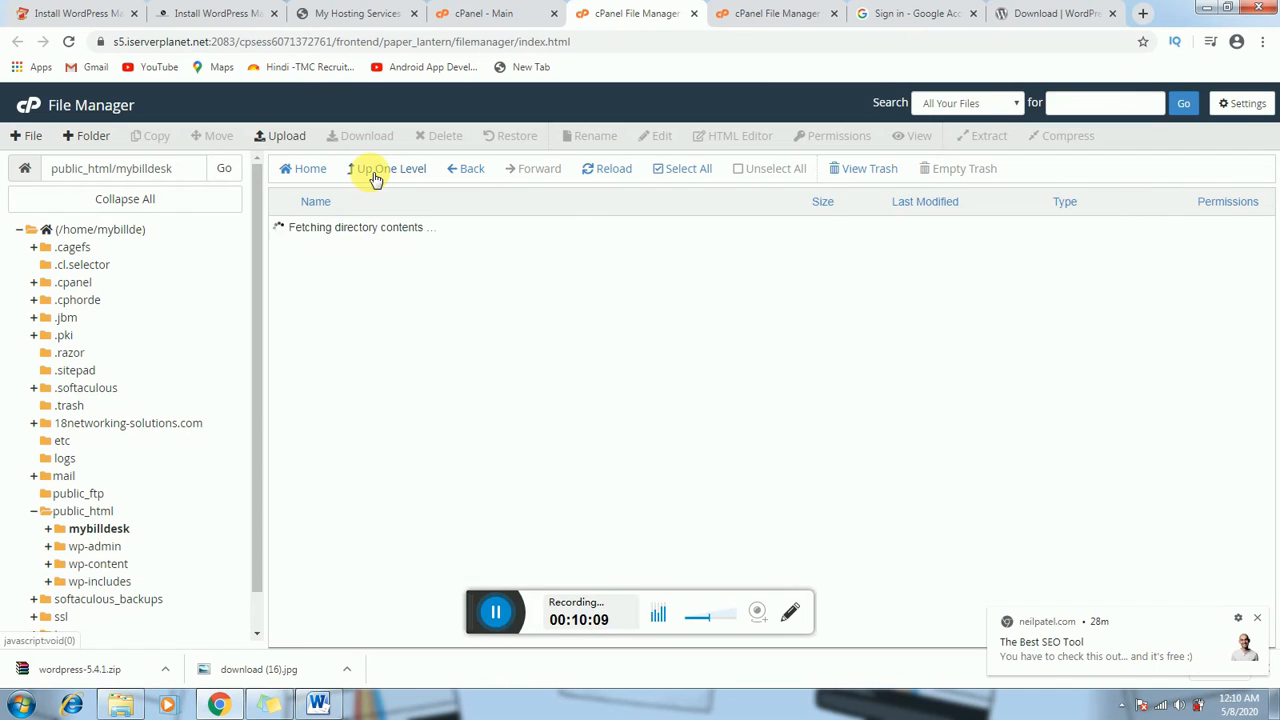
click(326, 228)
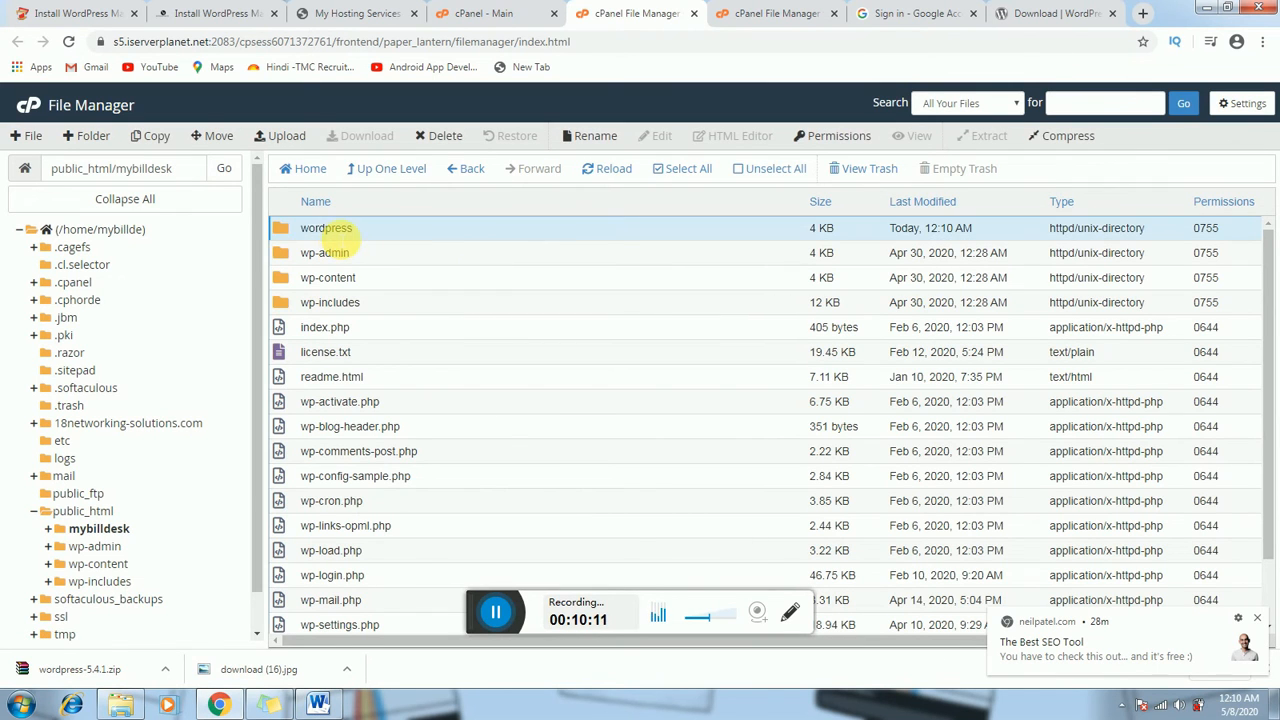
click(440, 145)
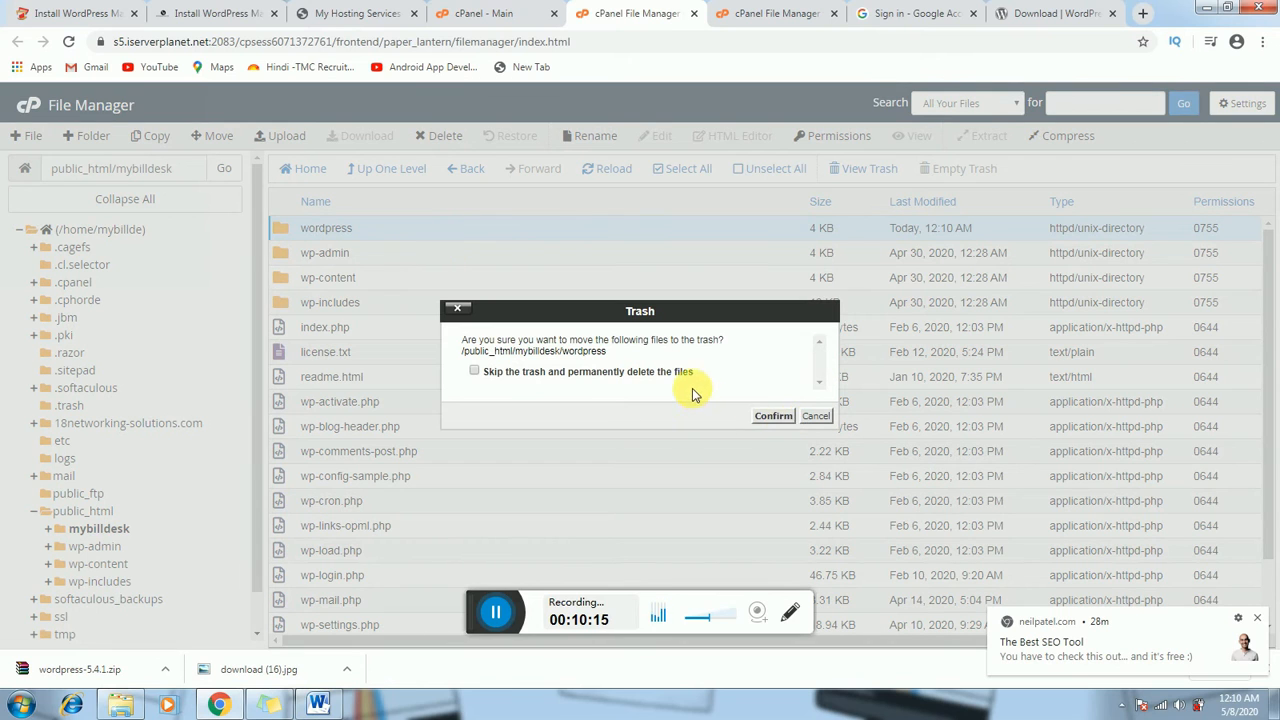
click(787, 422)
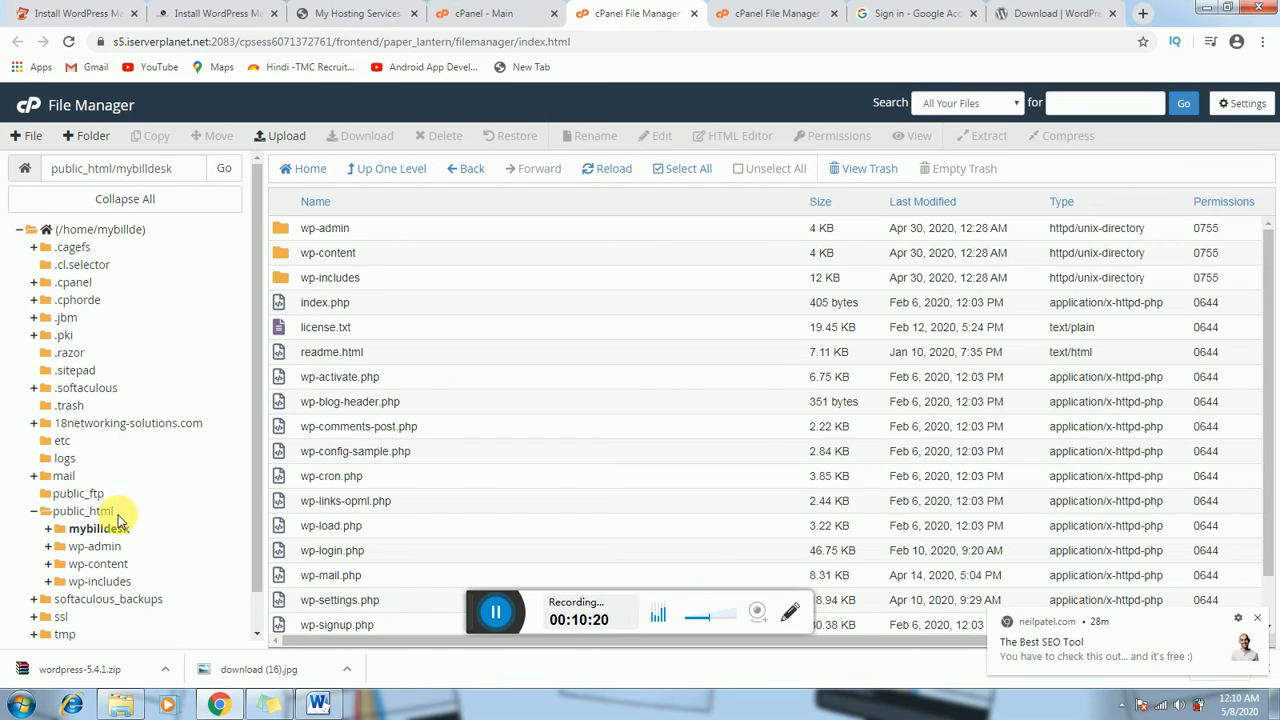
click(48, 528)
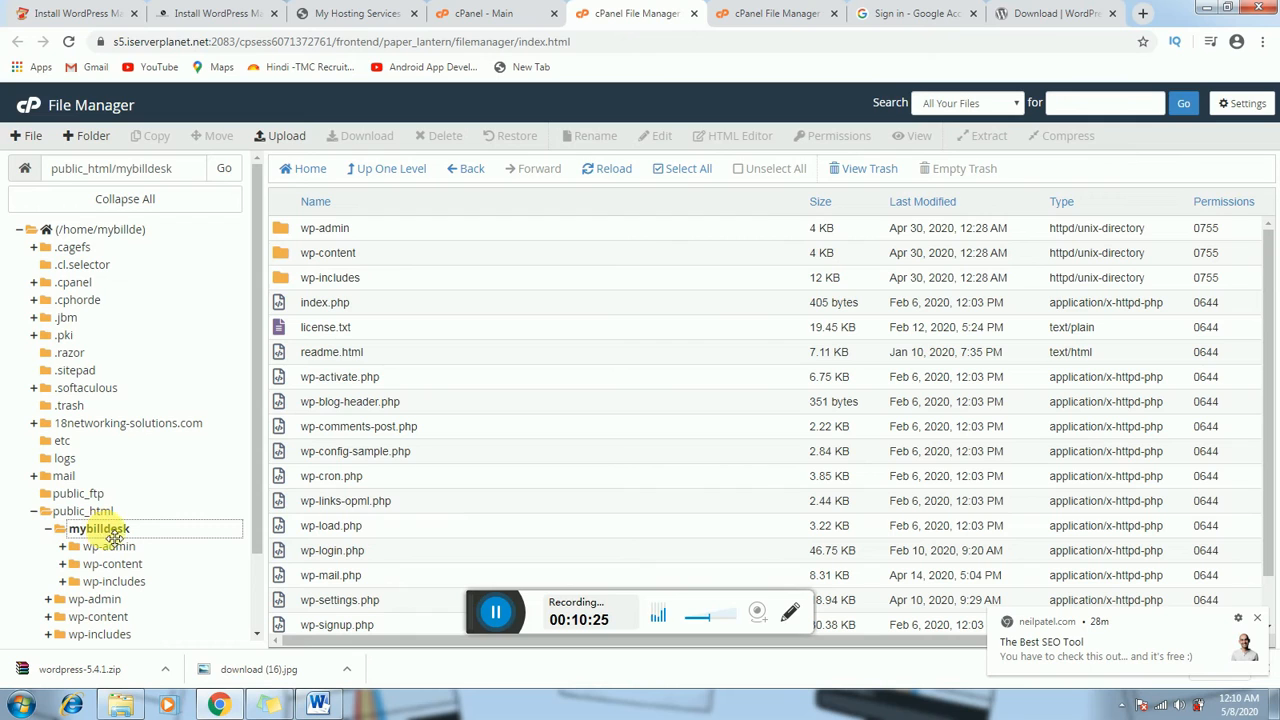
Step: Load 18networking-solutions.com/mybilldesk in Chrome to bring up the WordPress setup page
click(771, 13)
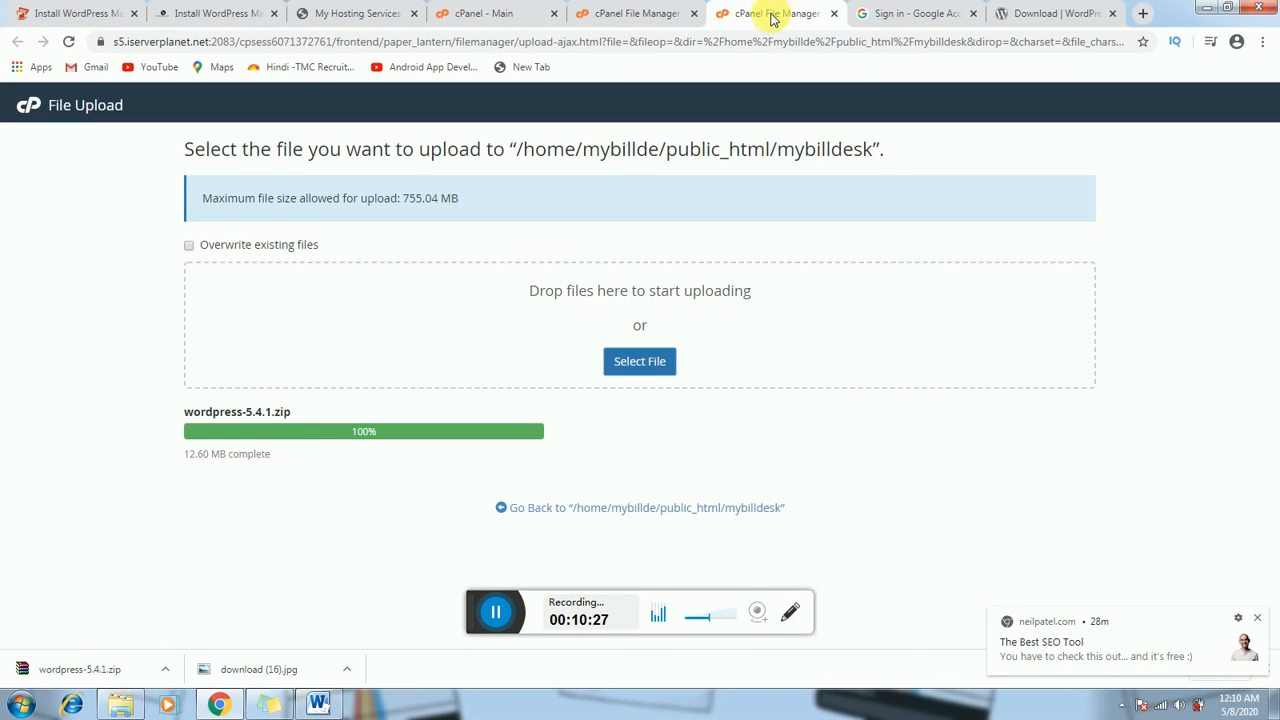
click(716, 49)
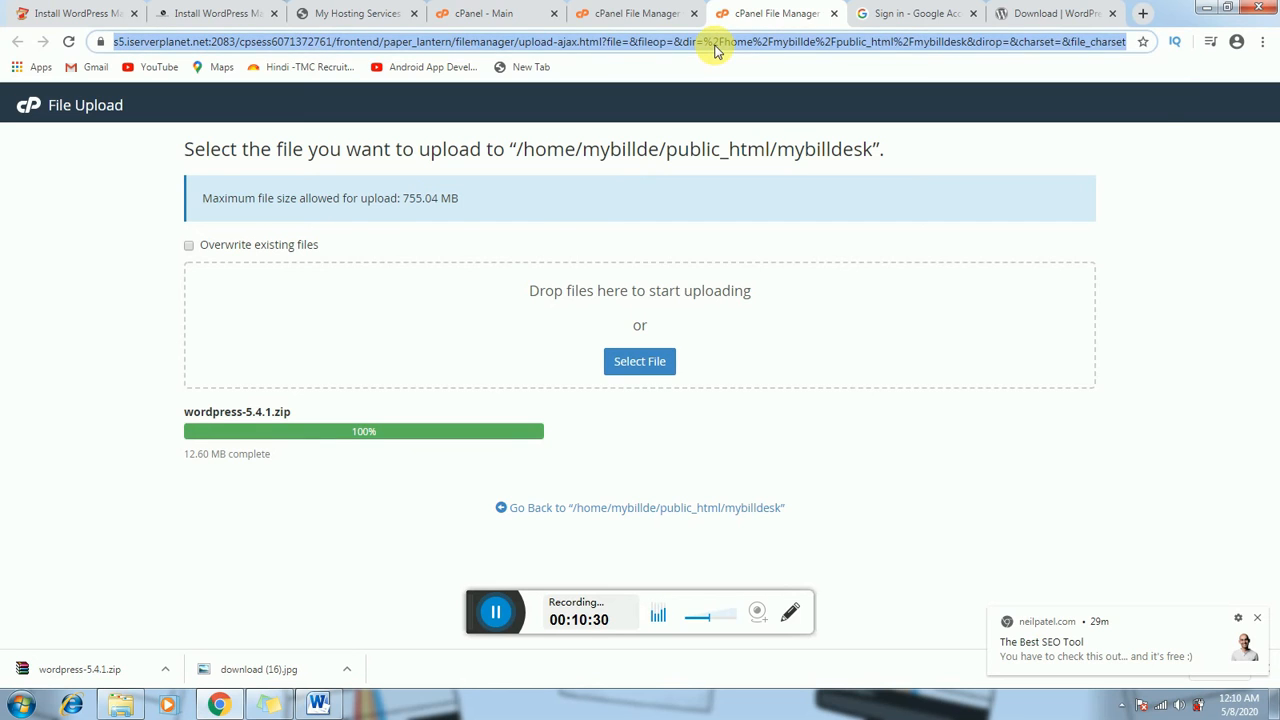
text(18)
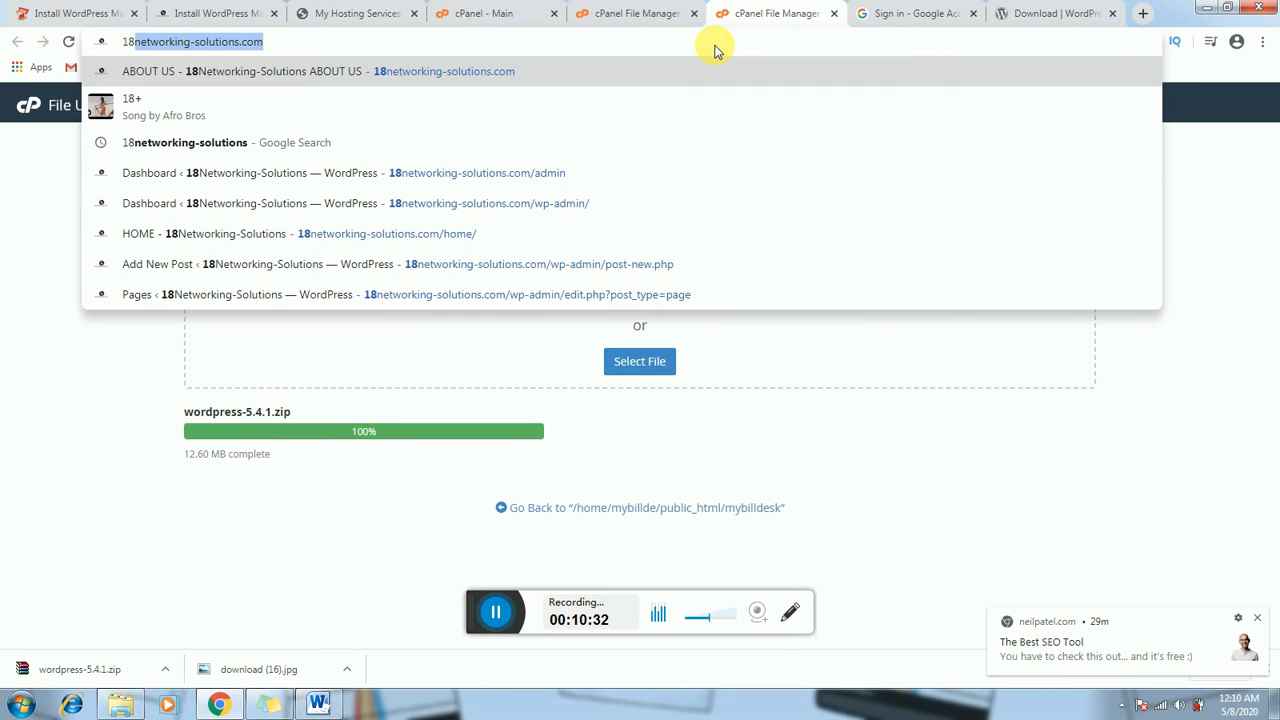
text(/)
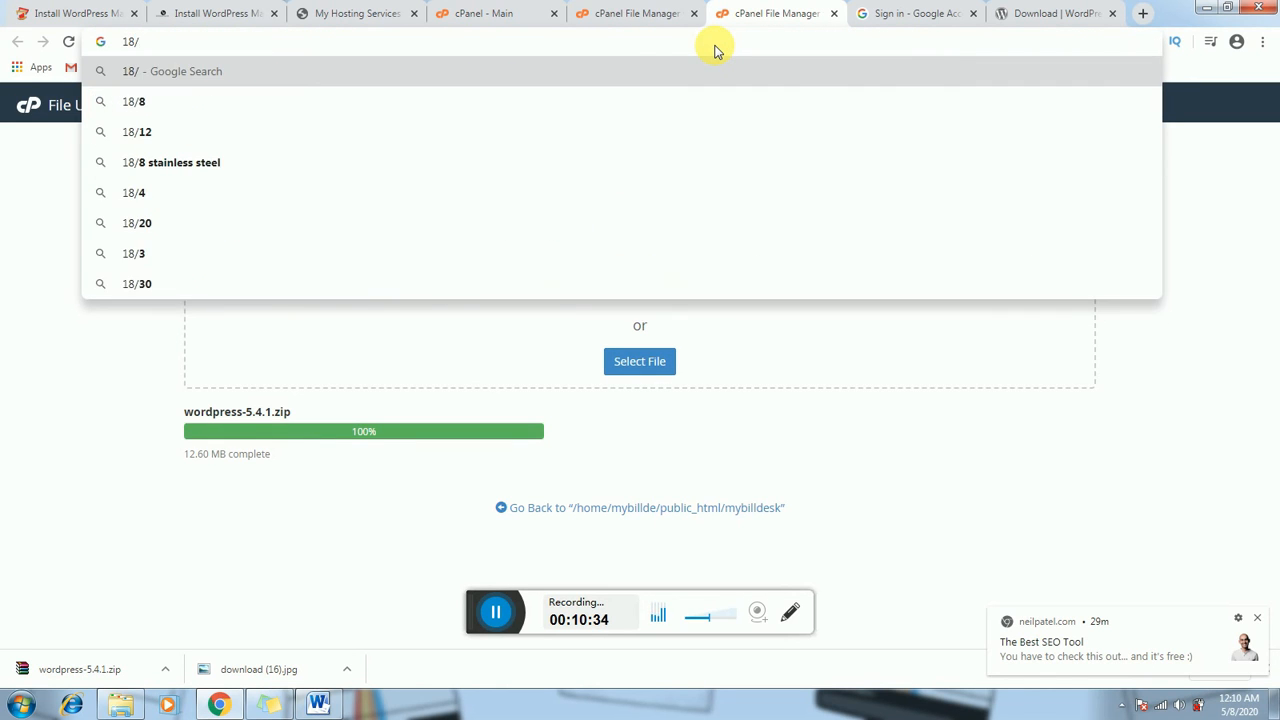
key(BackSpace)
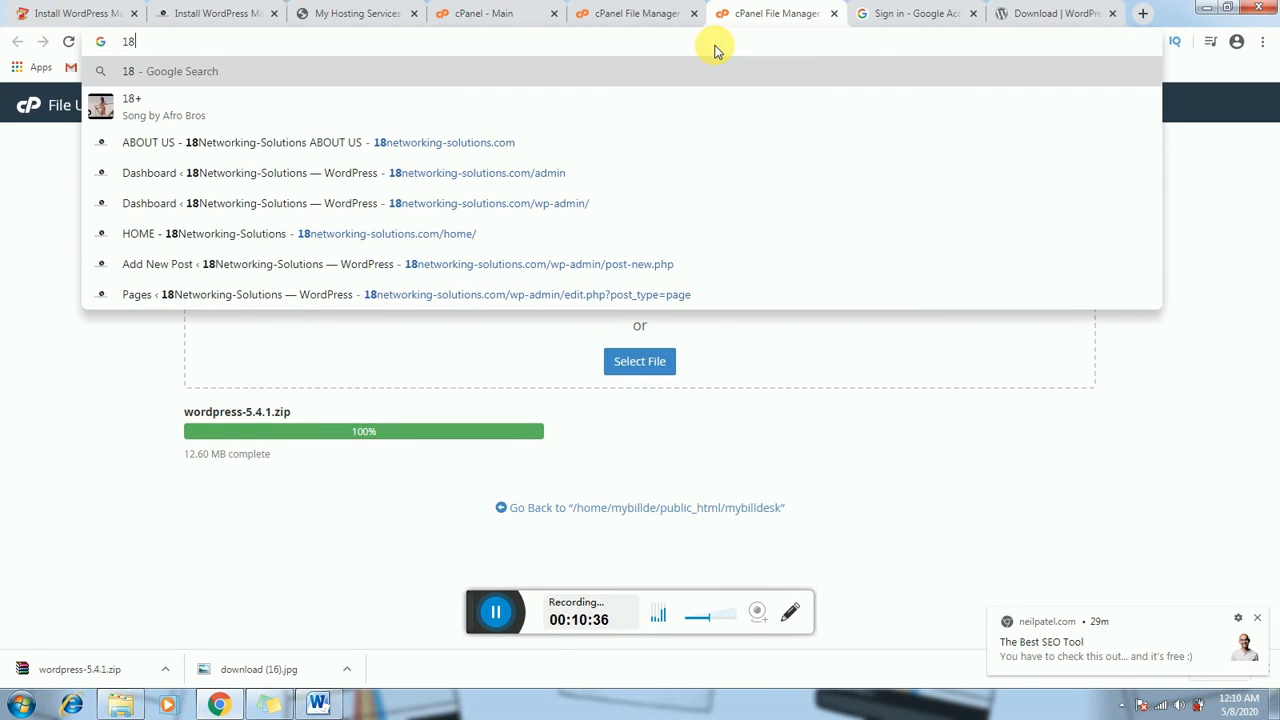
text(ne)
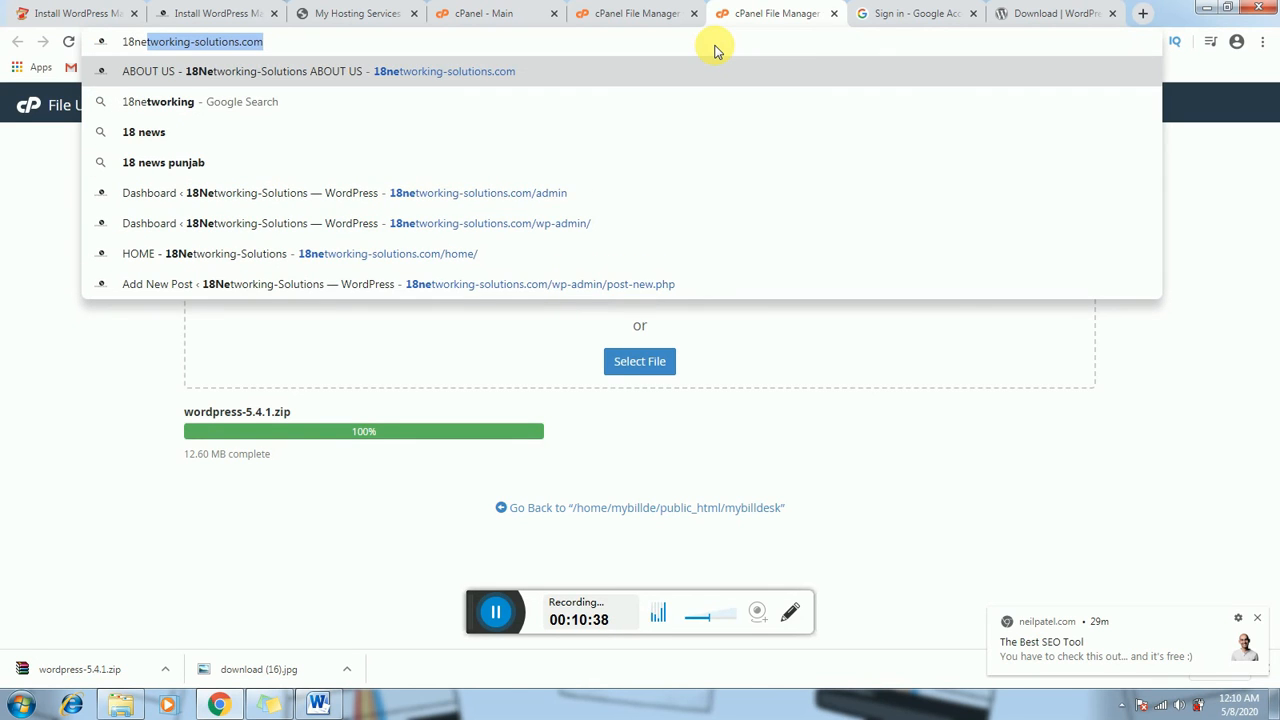
key(Right)
text(/)
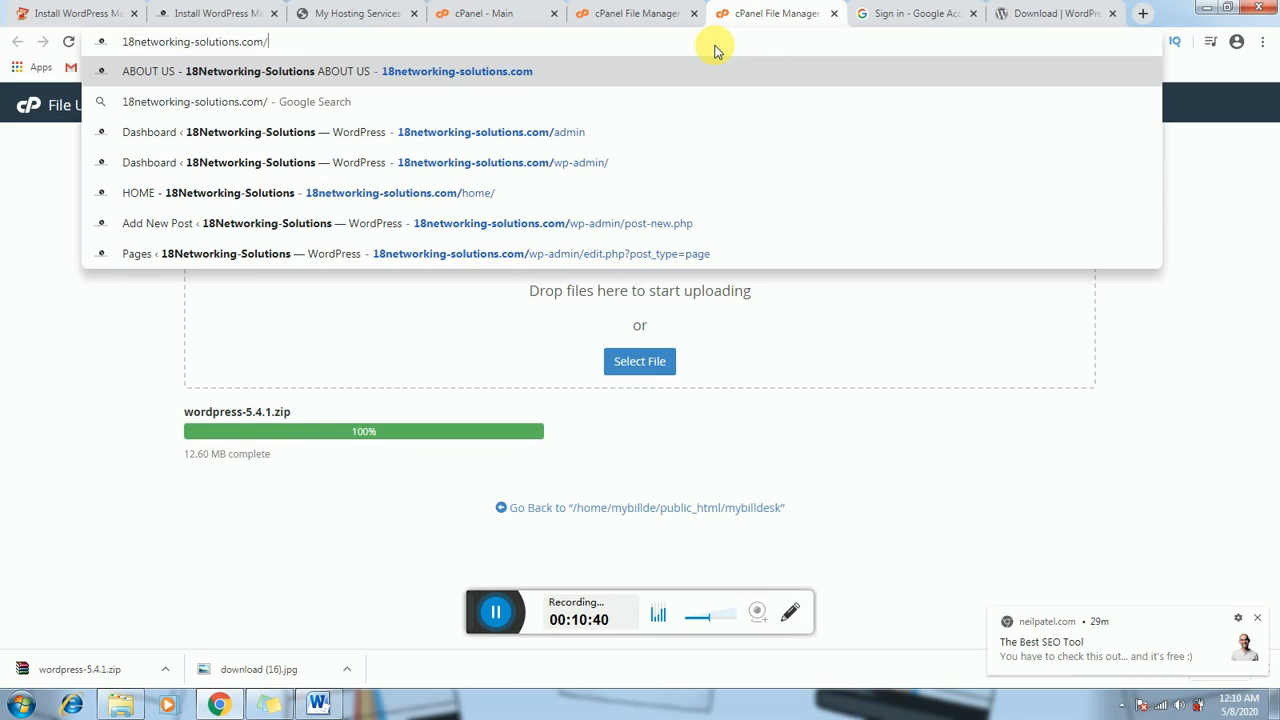
text(myb)
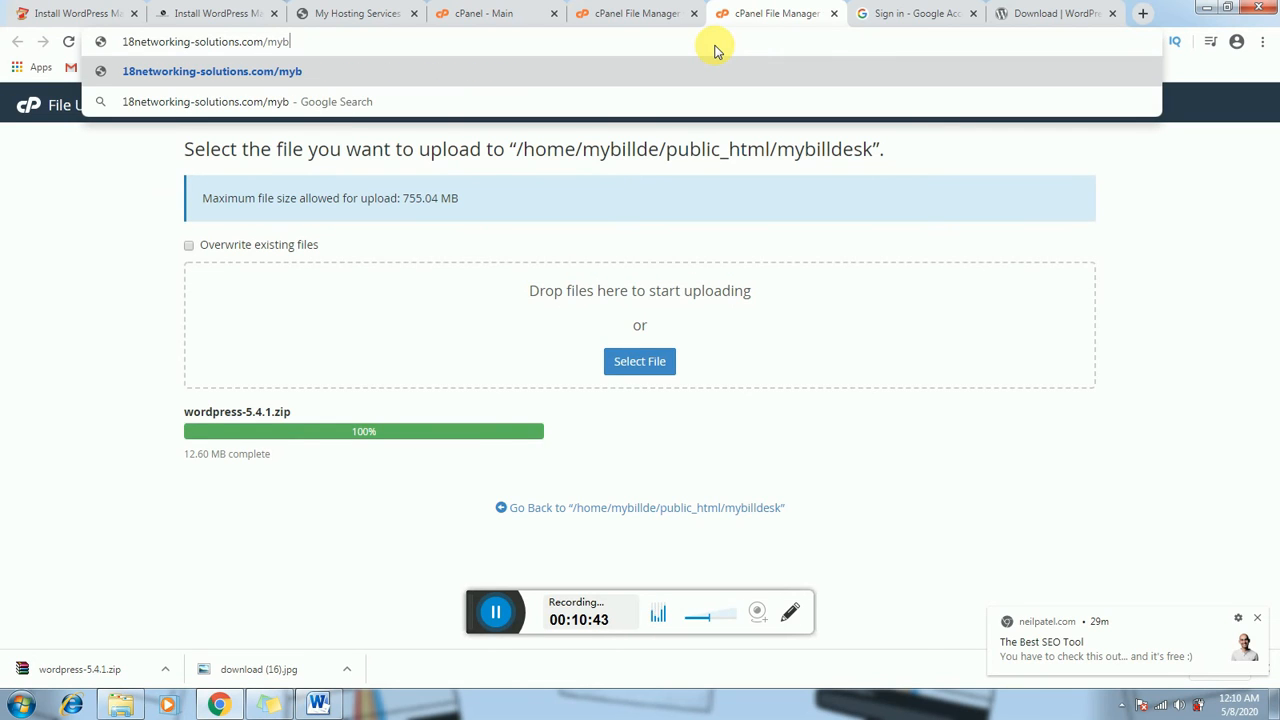
text(illdesk)
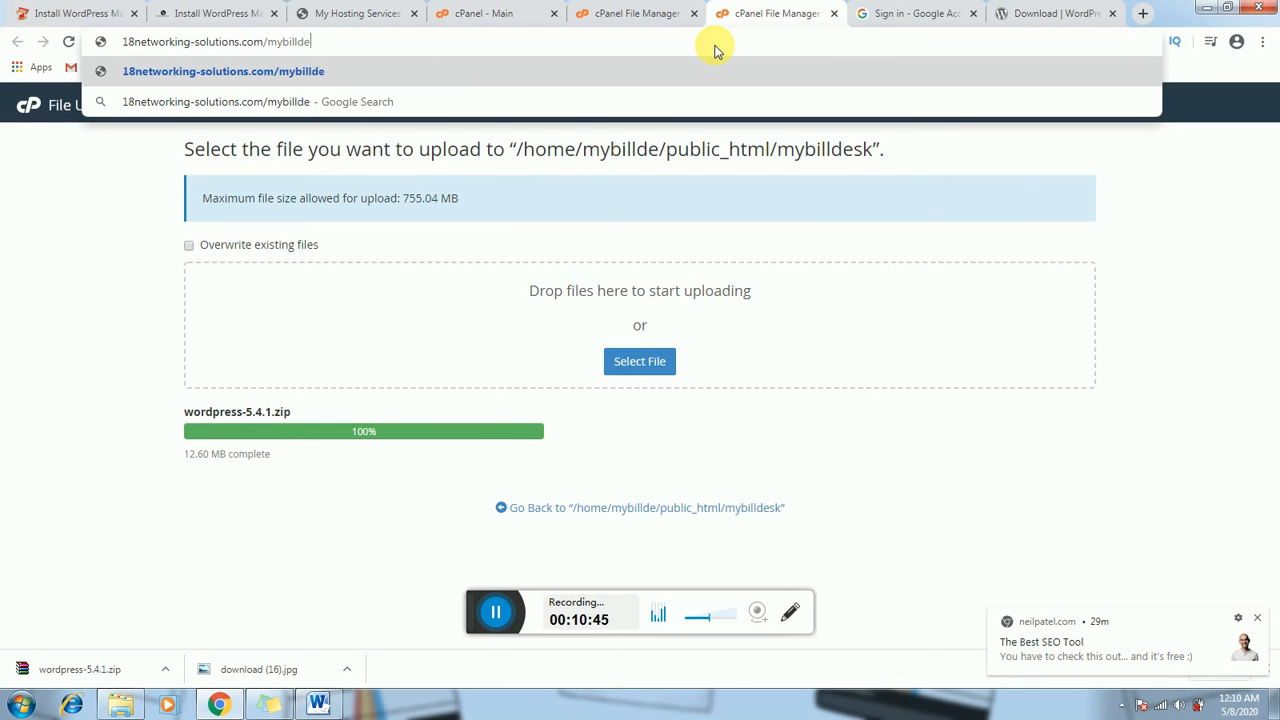
key(Return)
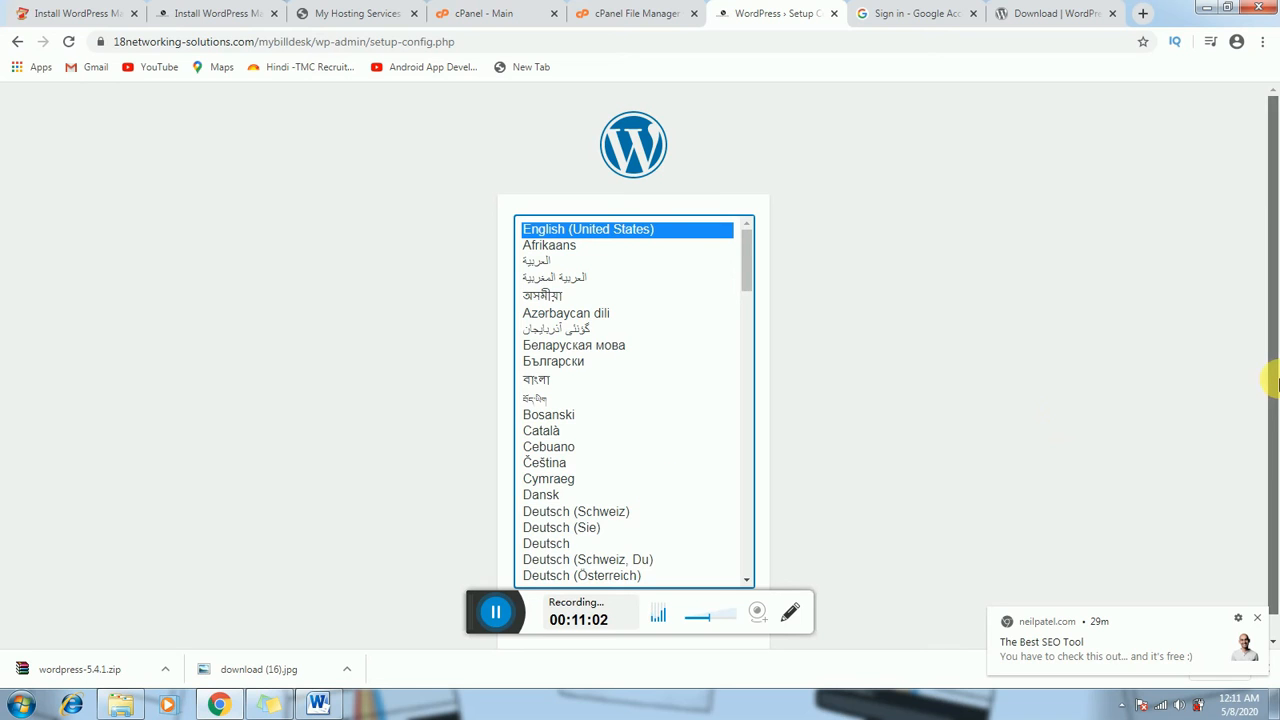
Step: Continue with English (United States) and pass the welcome page to the database form
scroll(1272, 430, down, 1)
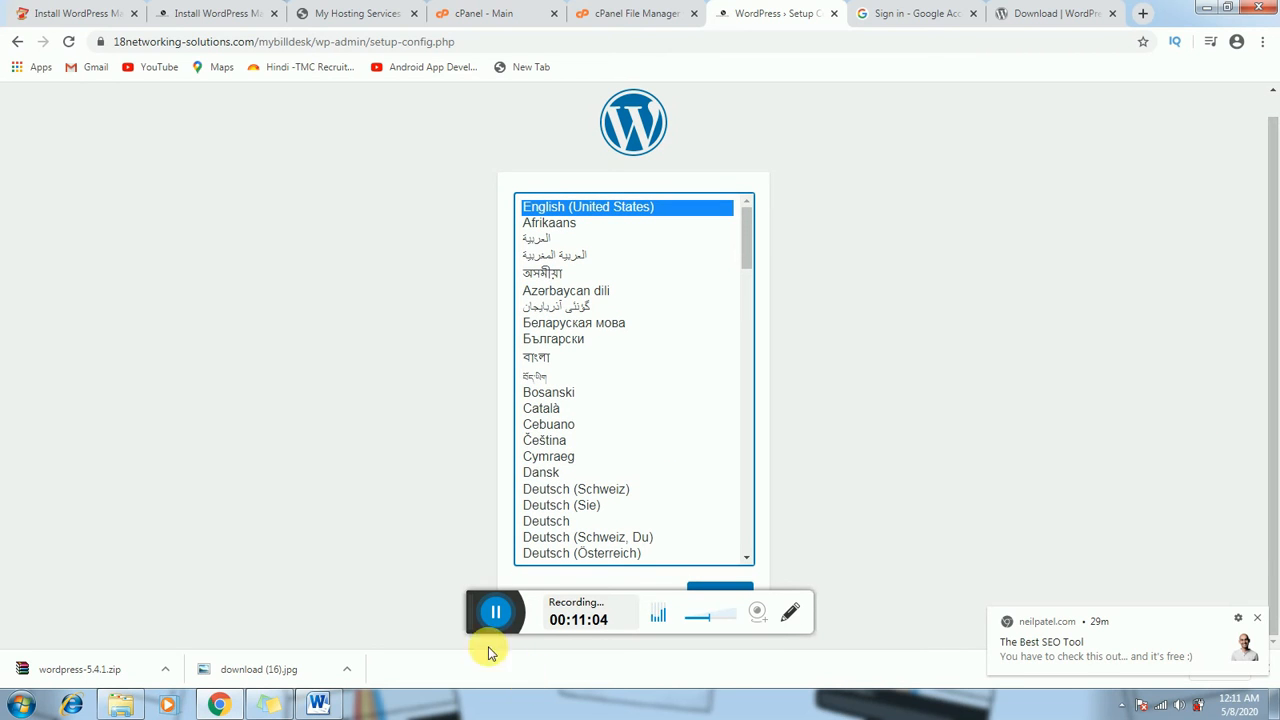
drag(475, 625, 249, 662)
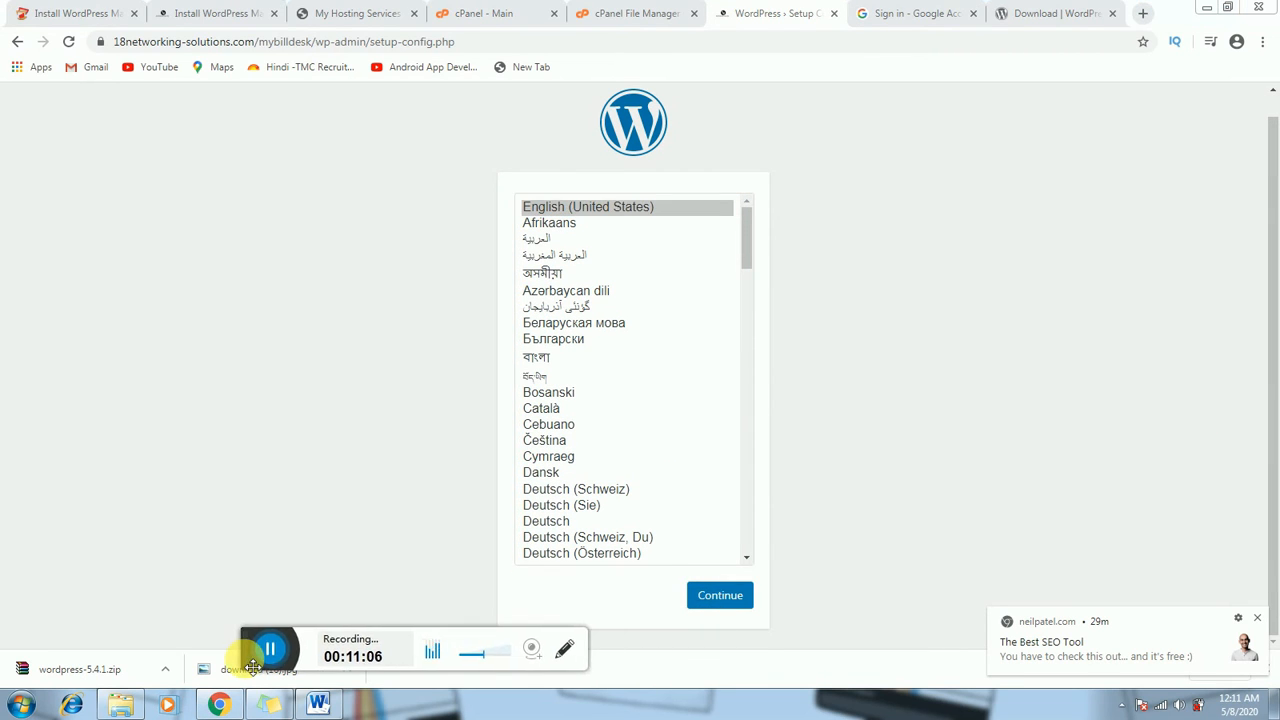
click(711, 598)
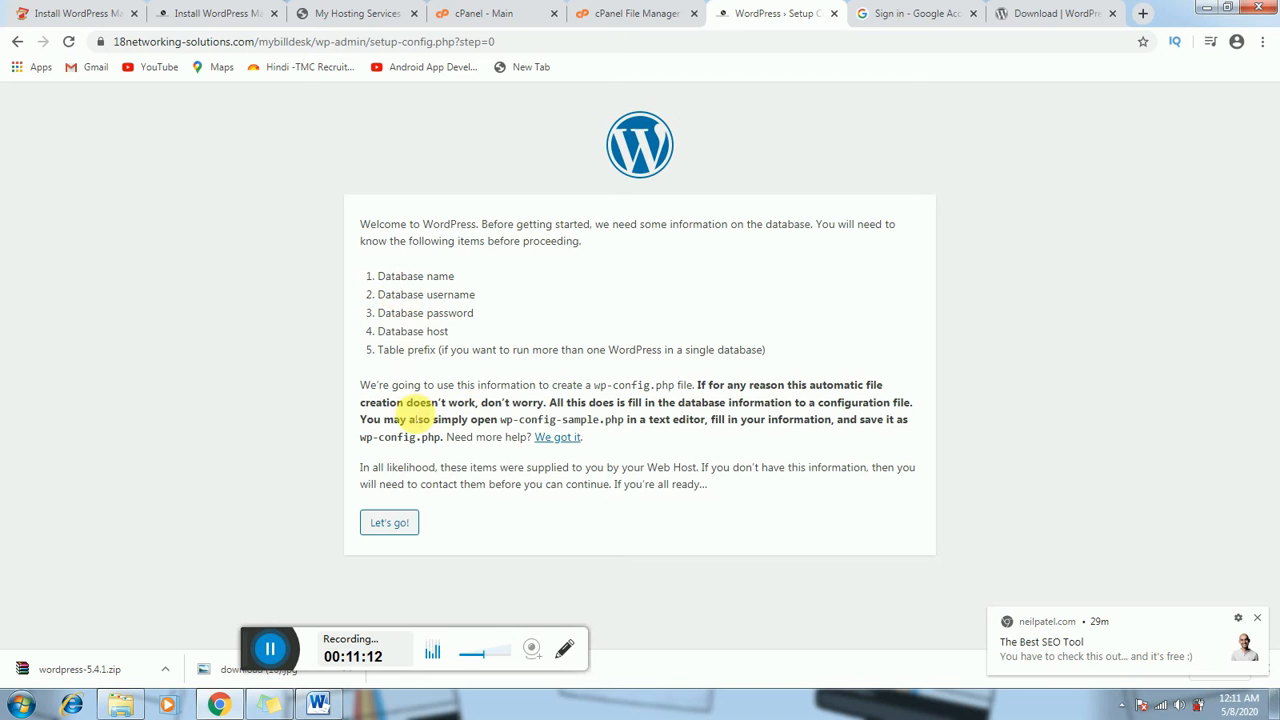
click(400, 526)
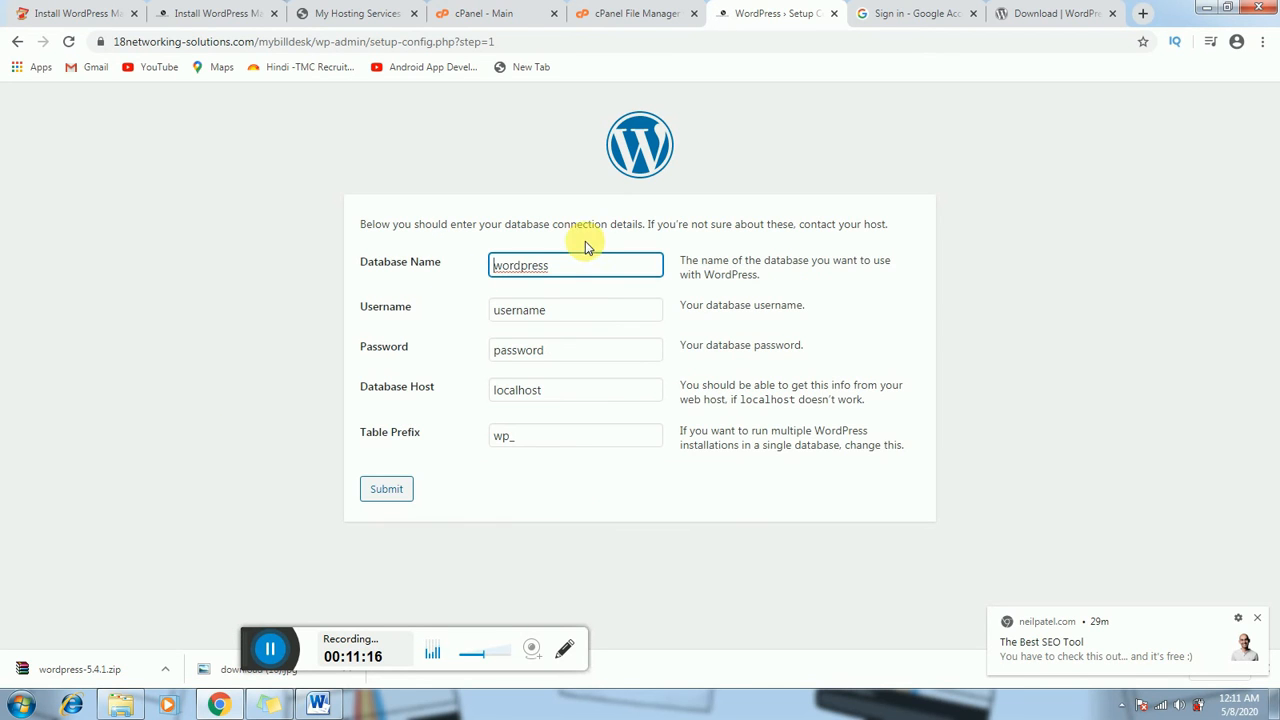
Step: Enter mybilldesk as both the database name and username, then go to the Word notes
double_click(563, 268)
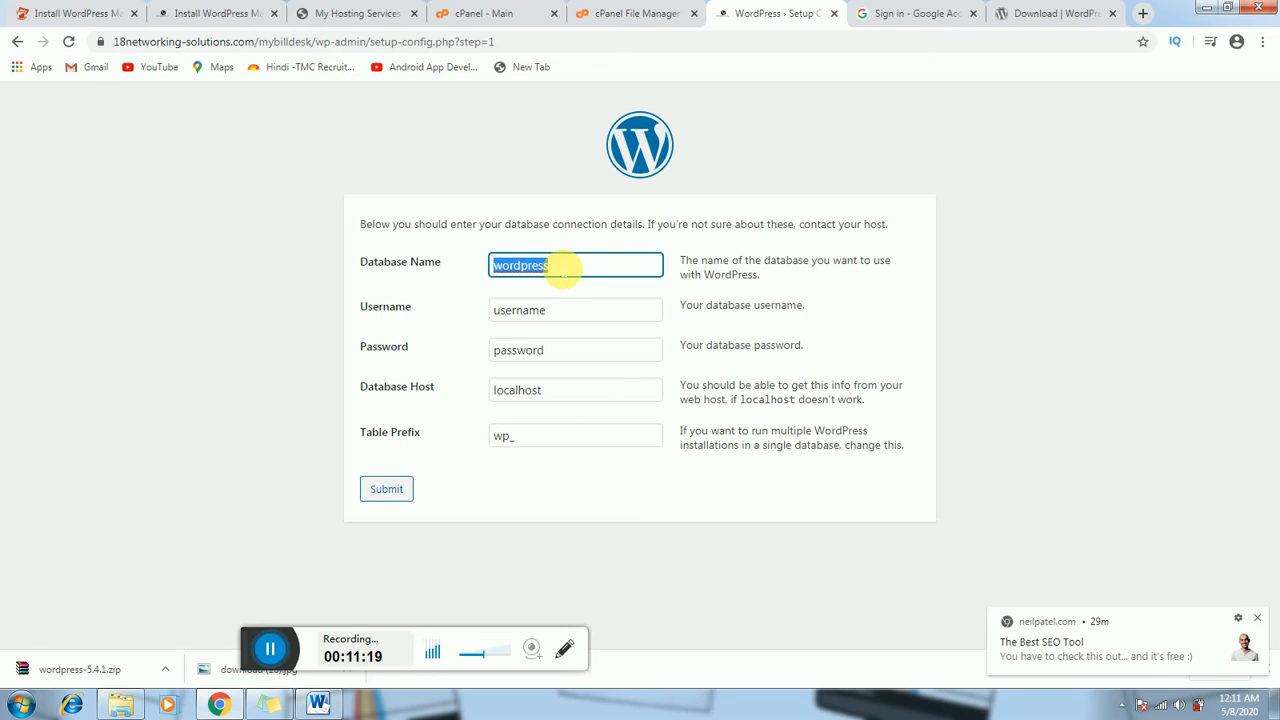
text(mybilldesk)
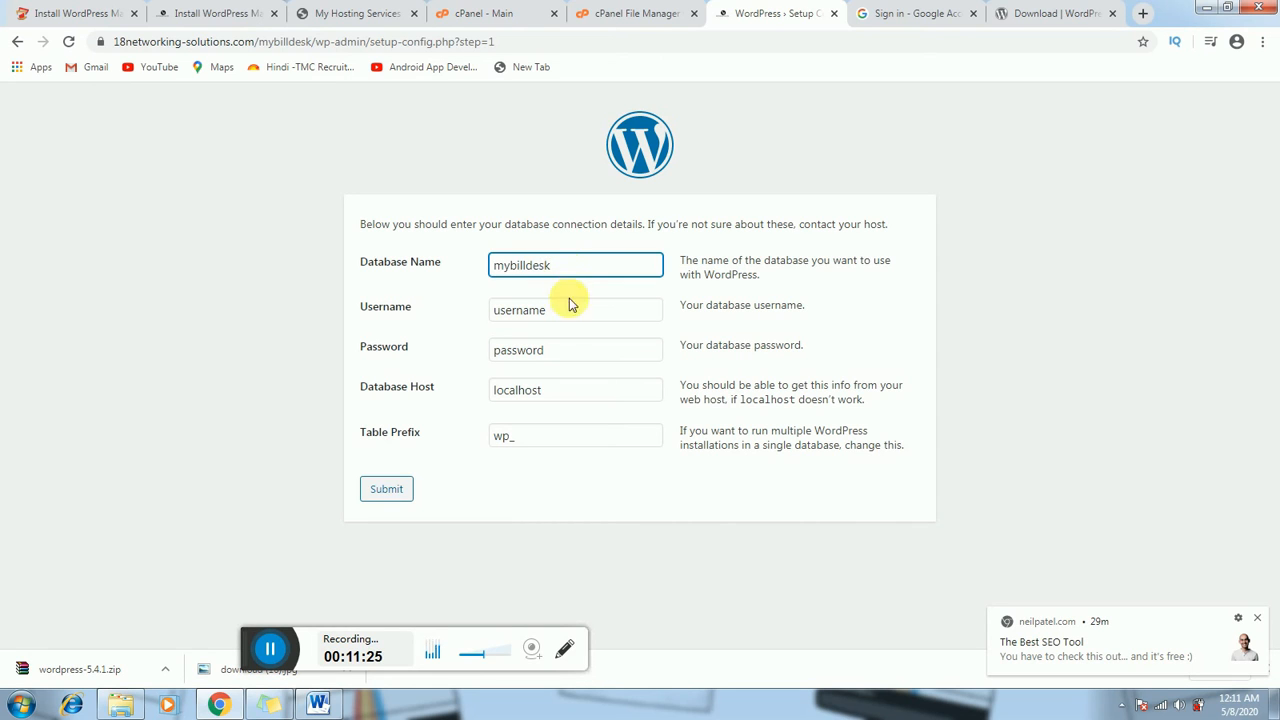
double_click(565, 314)
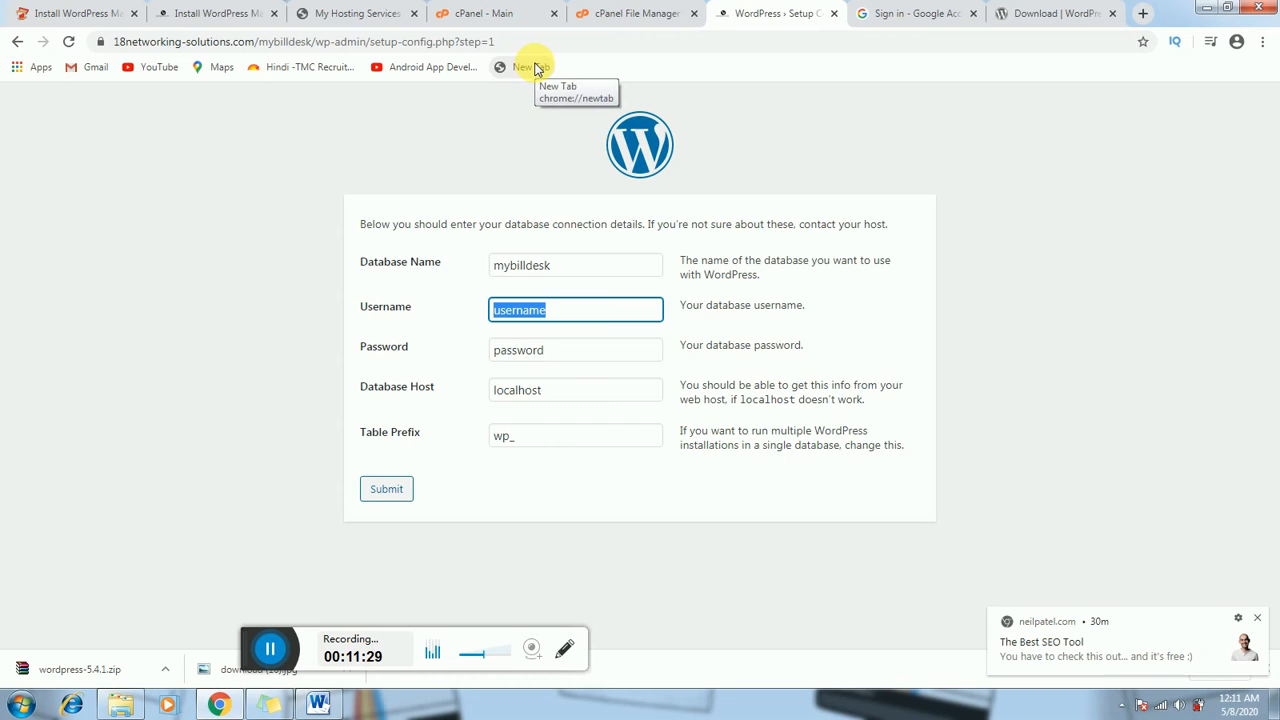
text(mybilldesk)
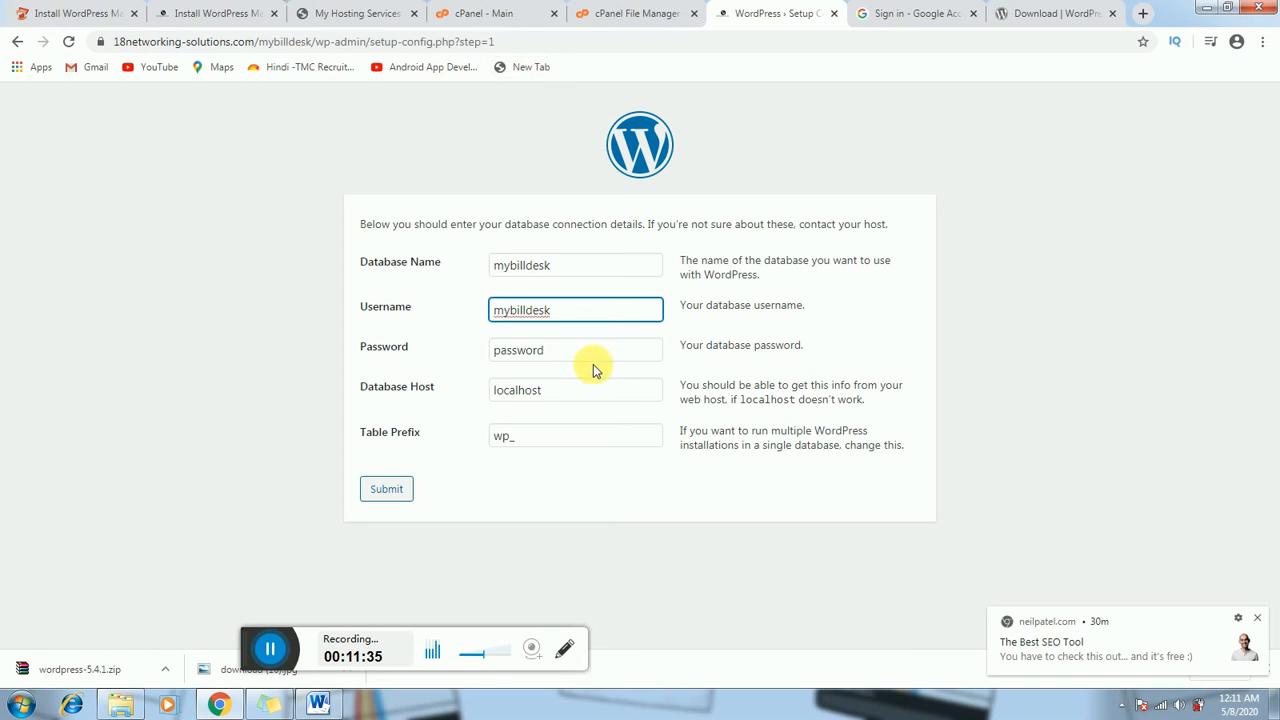
key(Tab)
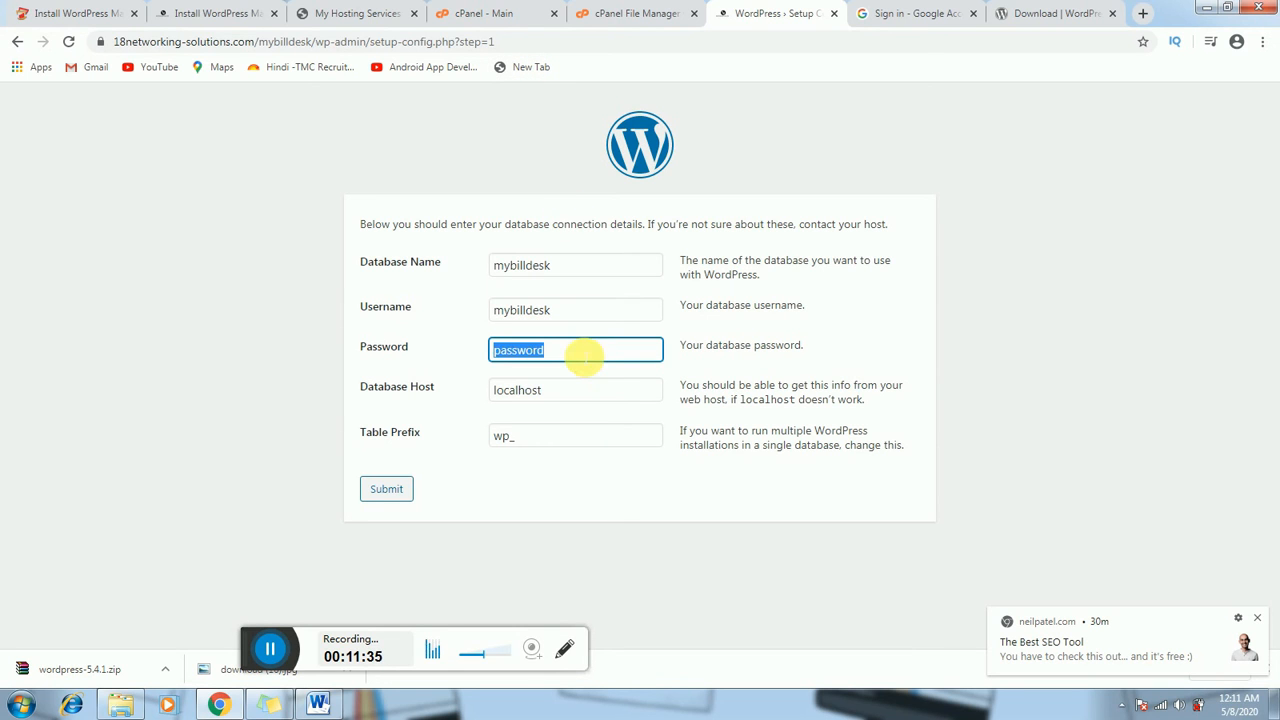
click(316, 706)
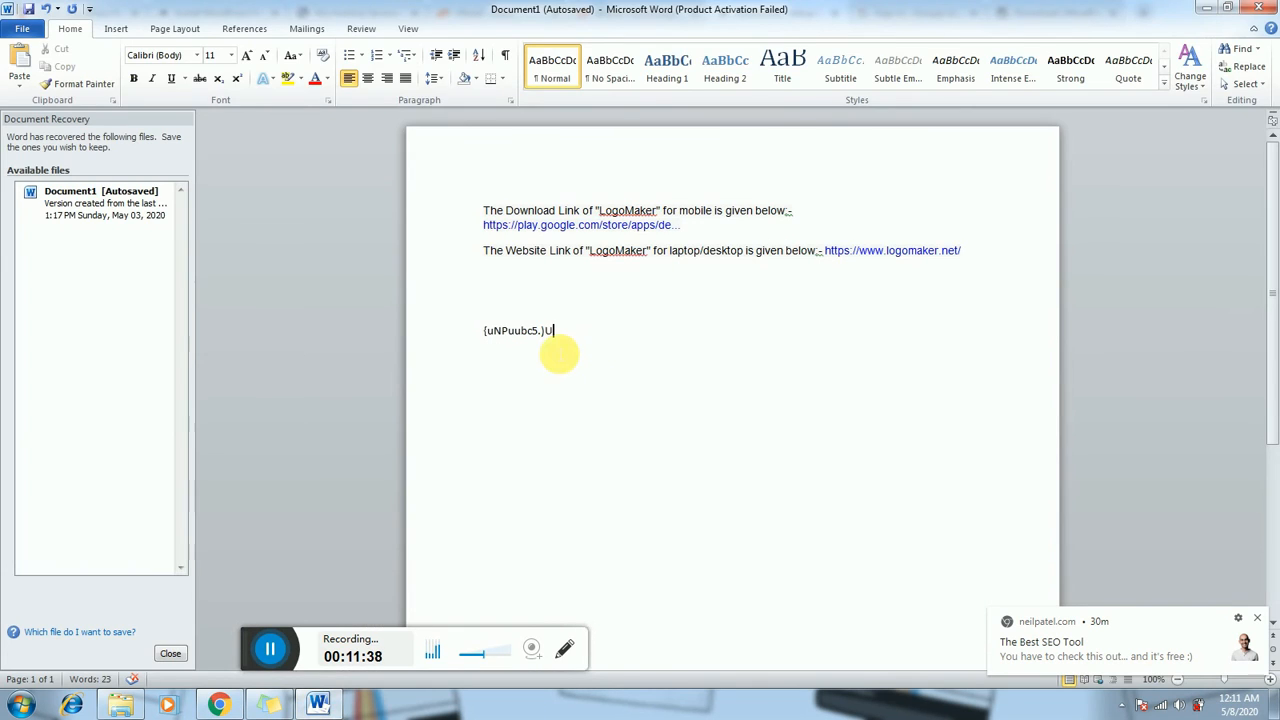
Step: Copy the saved database password line from the Word notes and return to Chrome
triple_click(537, 338)
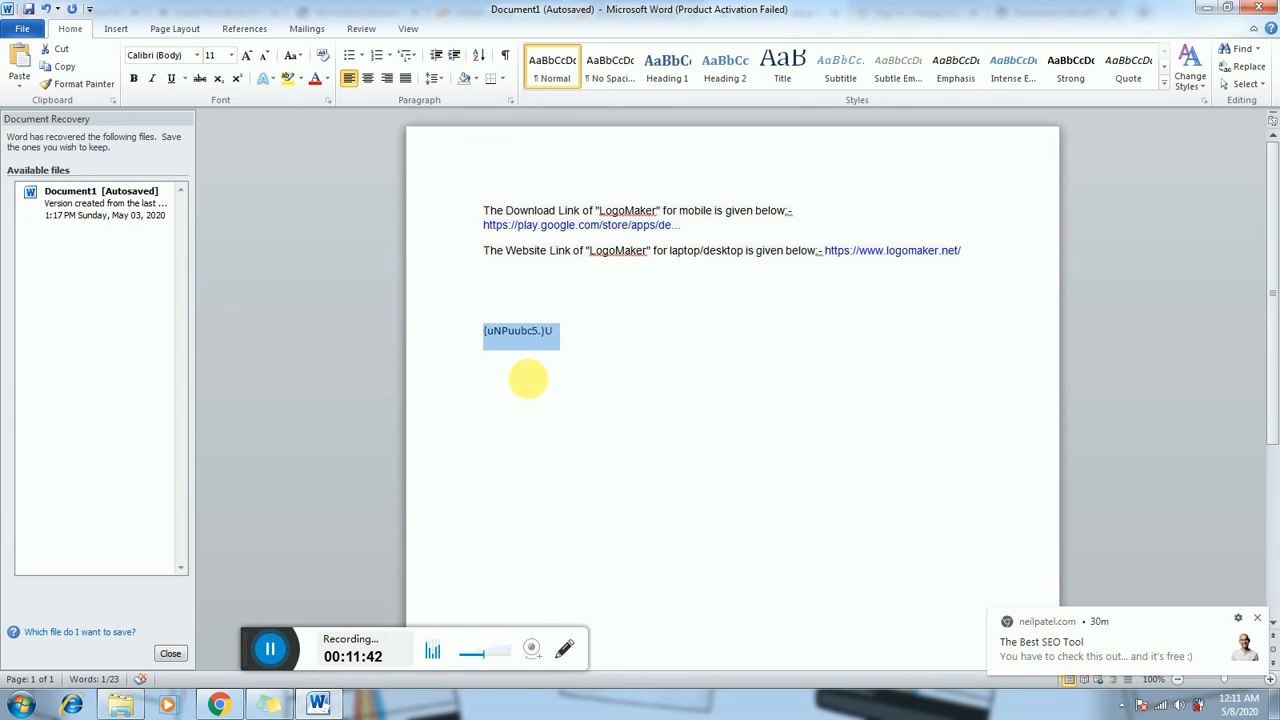
click(218, 706)
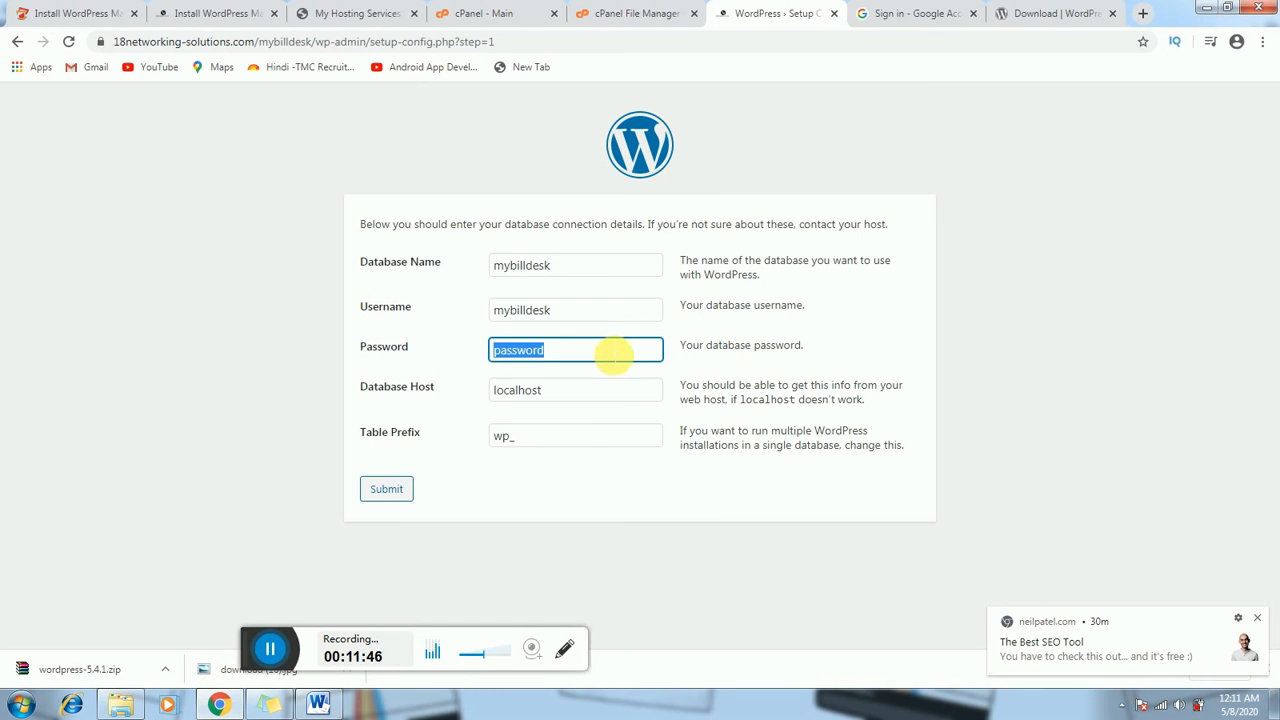
Step: Paste the database password into the Password field, then return to the File Manager tab
key(ctrl+v)
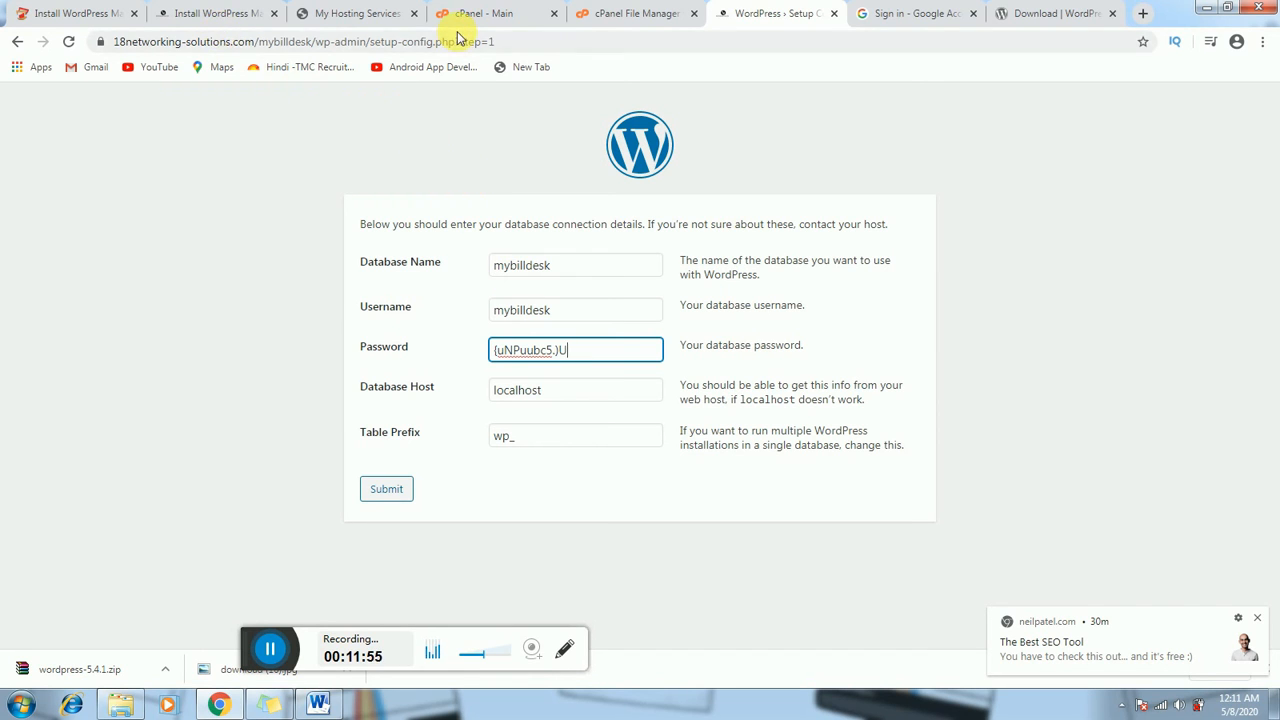
click(615, 13)
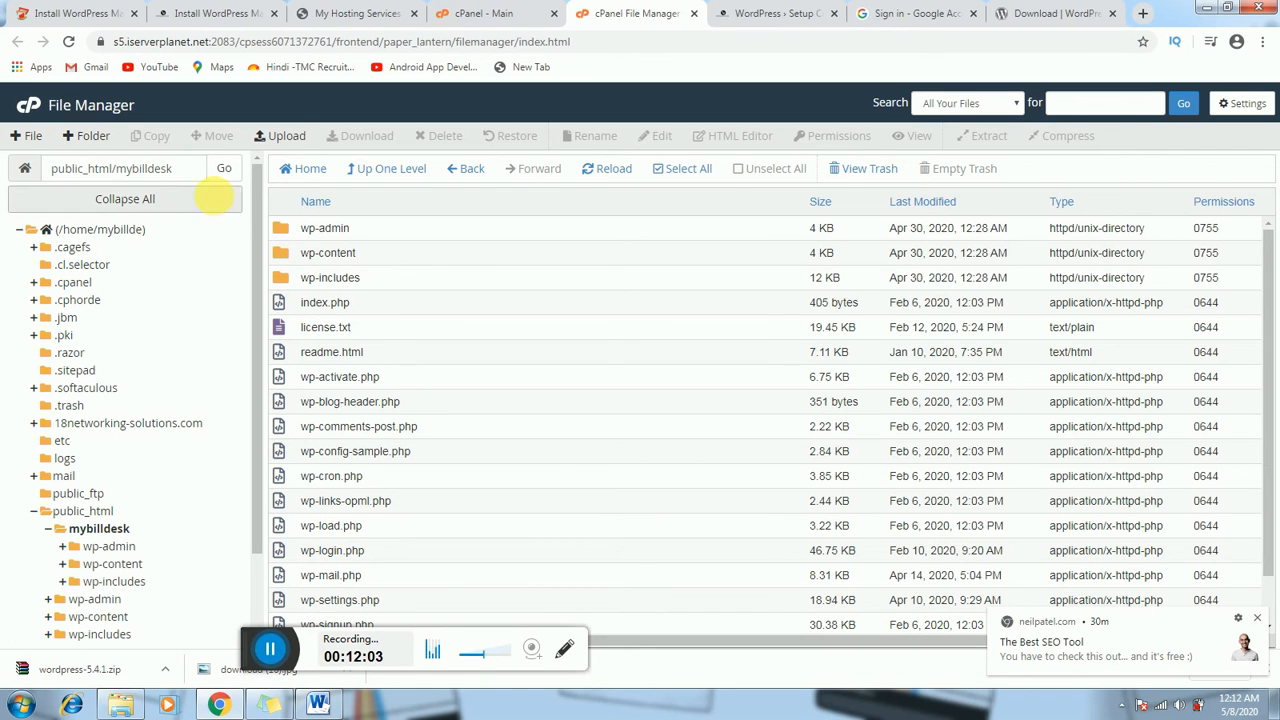
Step: Copy the mybilldesk database name from cPanel's MySQL Databases list
click(292, 170)
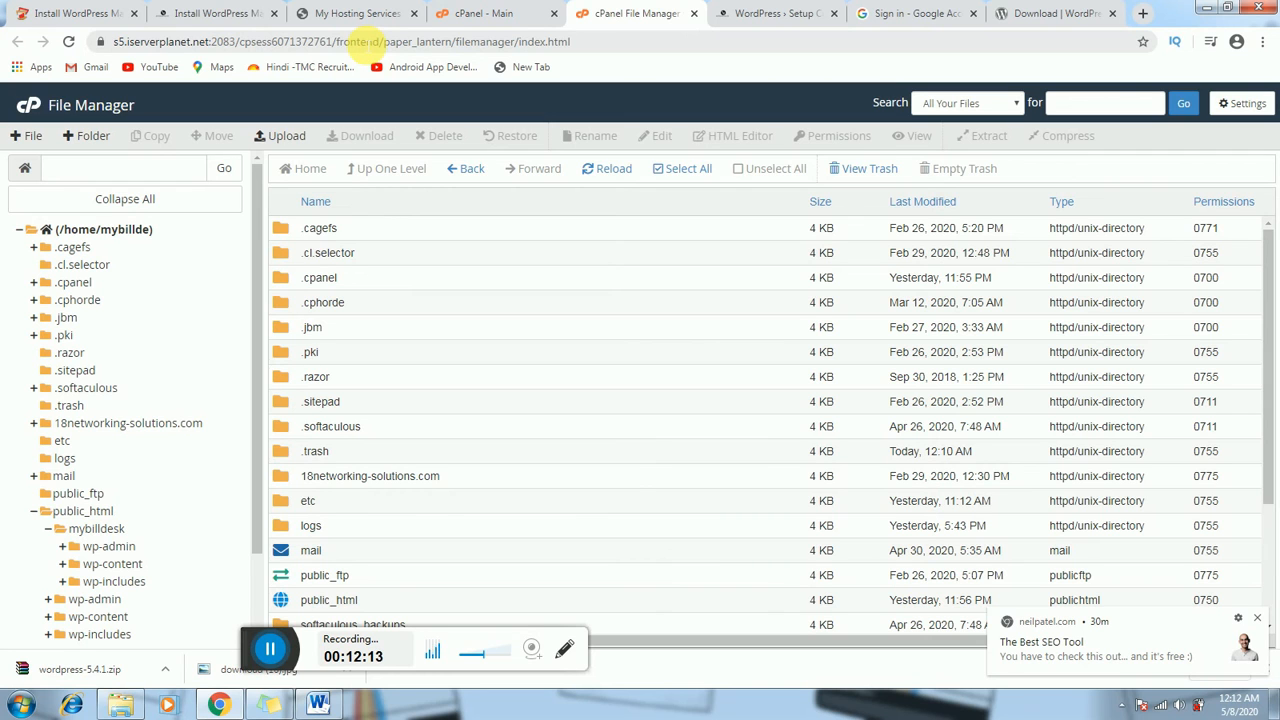
click(485, 15)
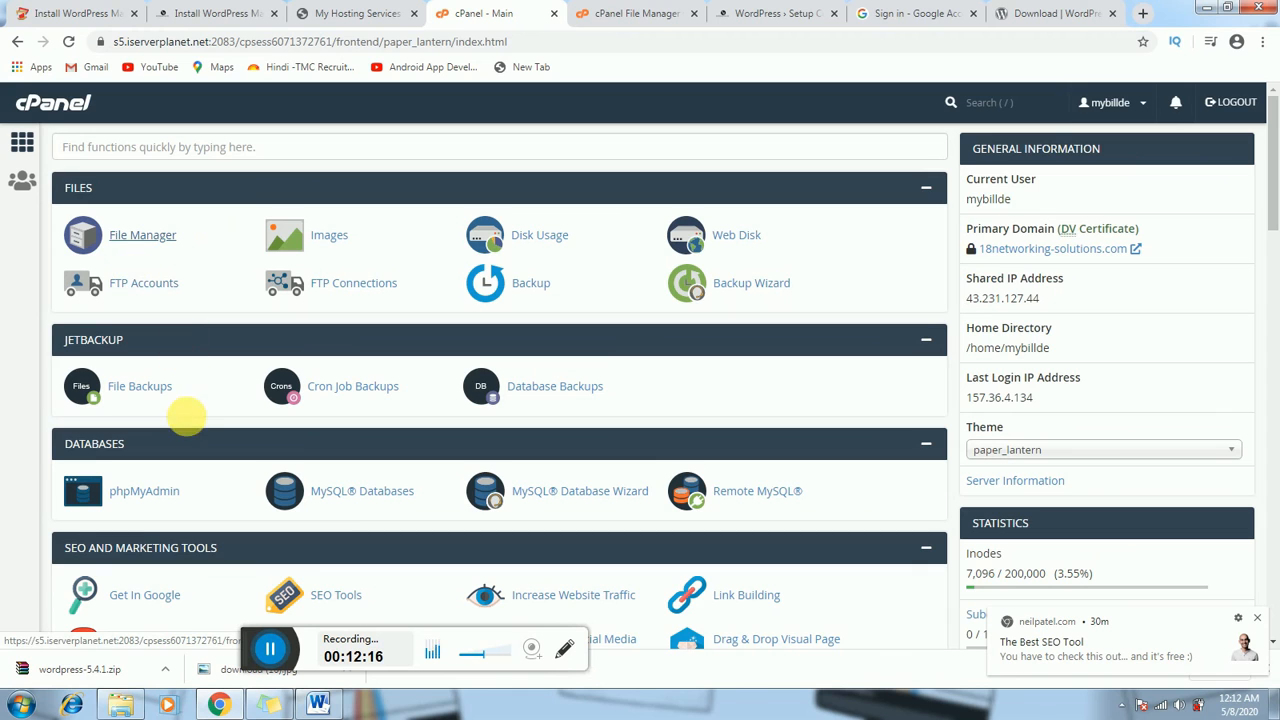
click(336, 496)
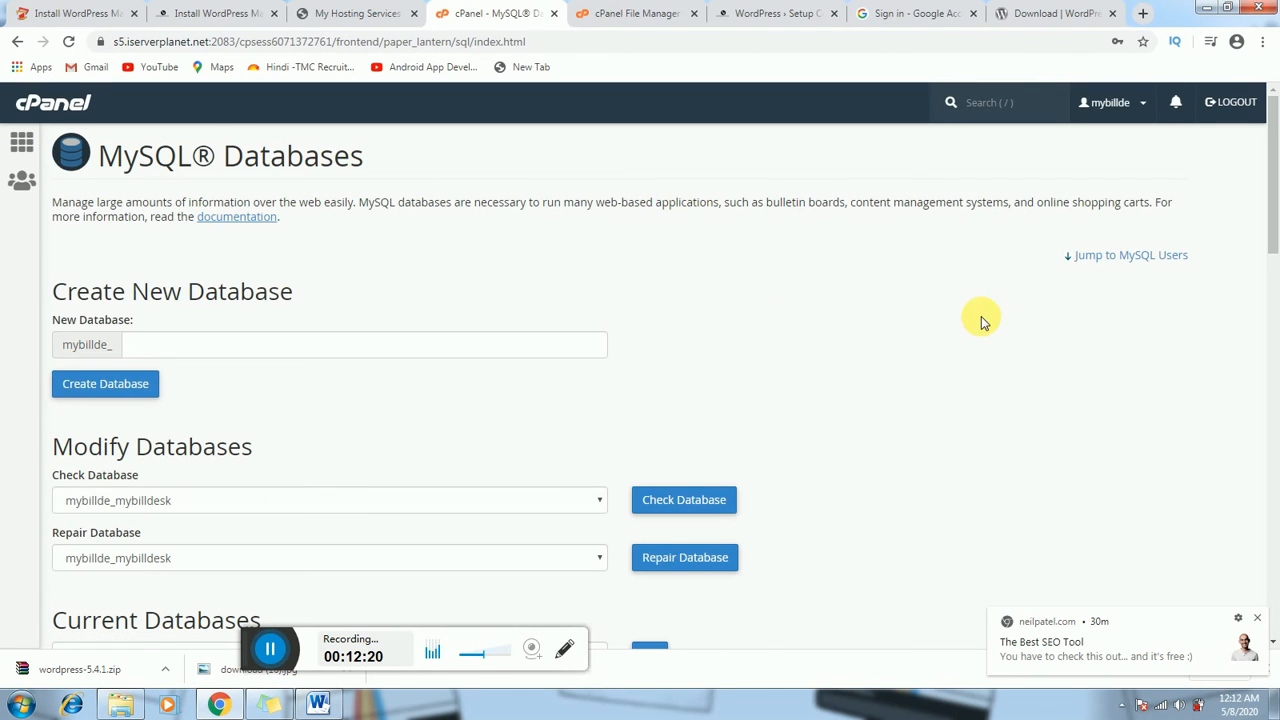
drag(1275, 152, 1275, 268)
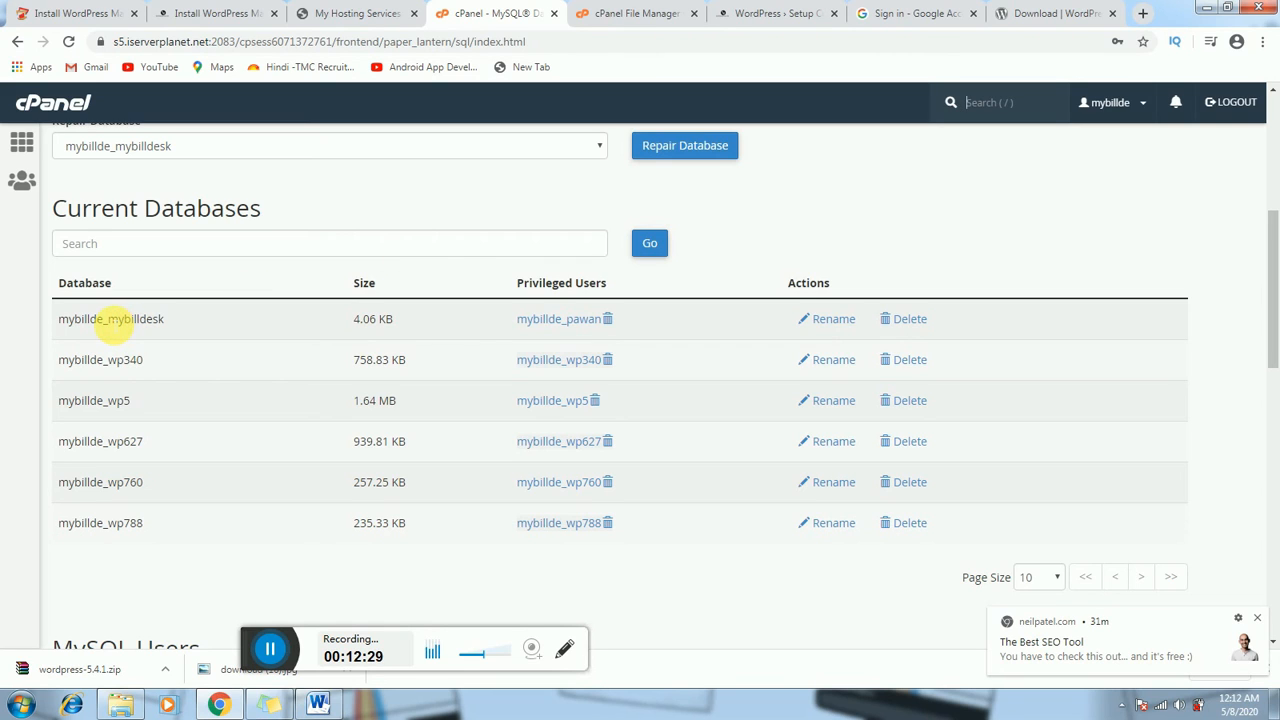
drag(108, 319, 164, 319)
right_click(160, 324)
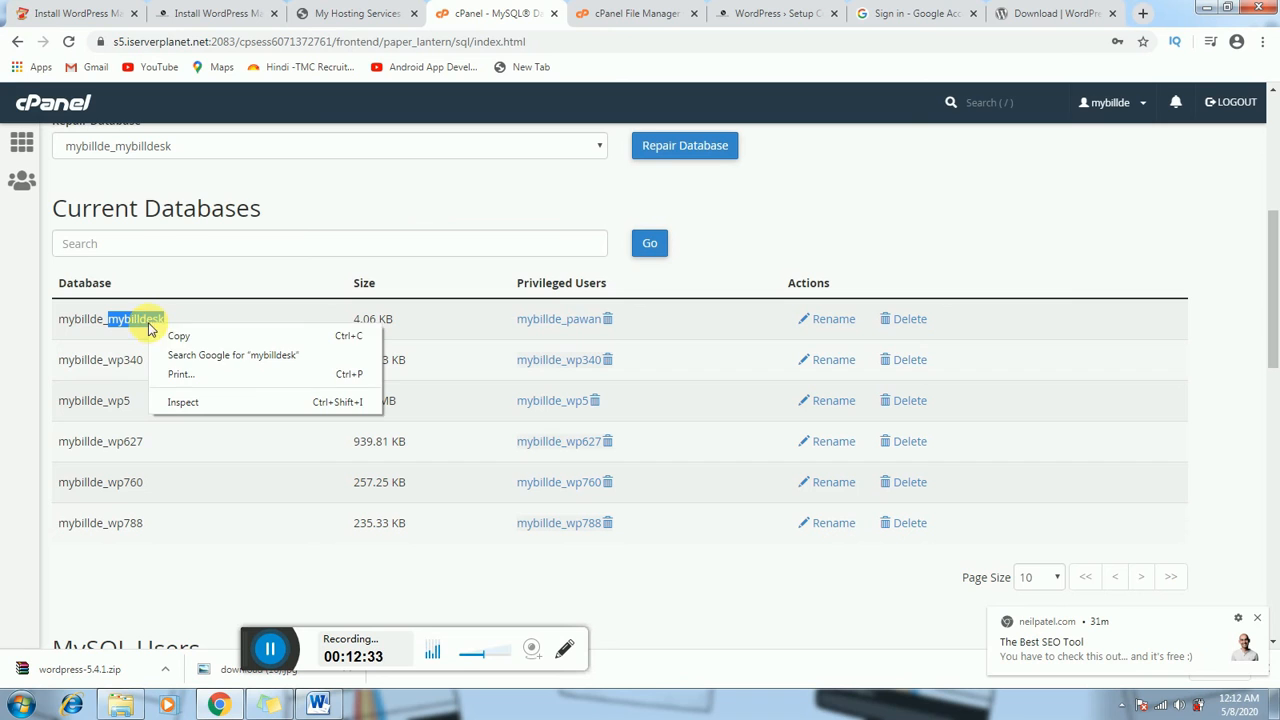
click(168, 334)
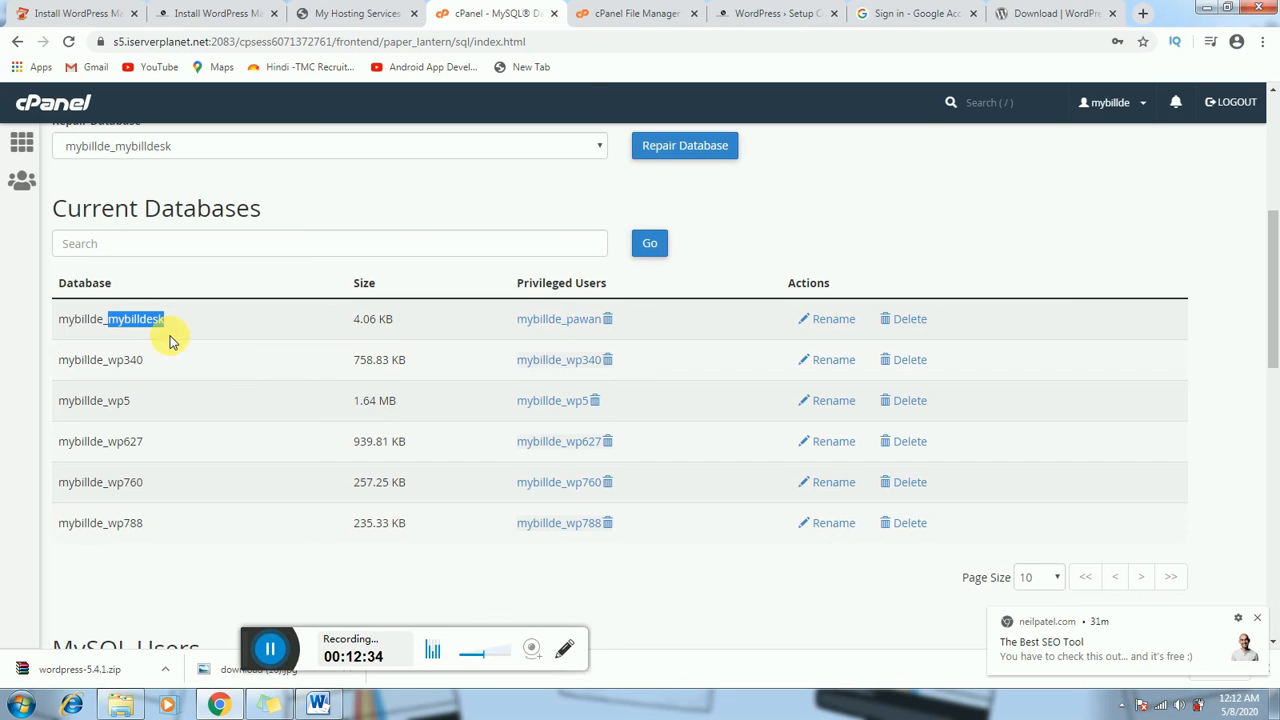
Step: Close the File Manager tab and keep mybilldesk as the database name in the setup form
click(640, 16)
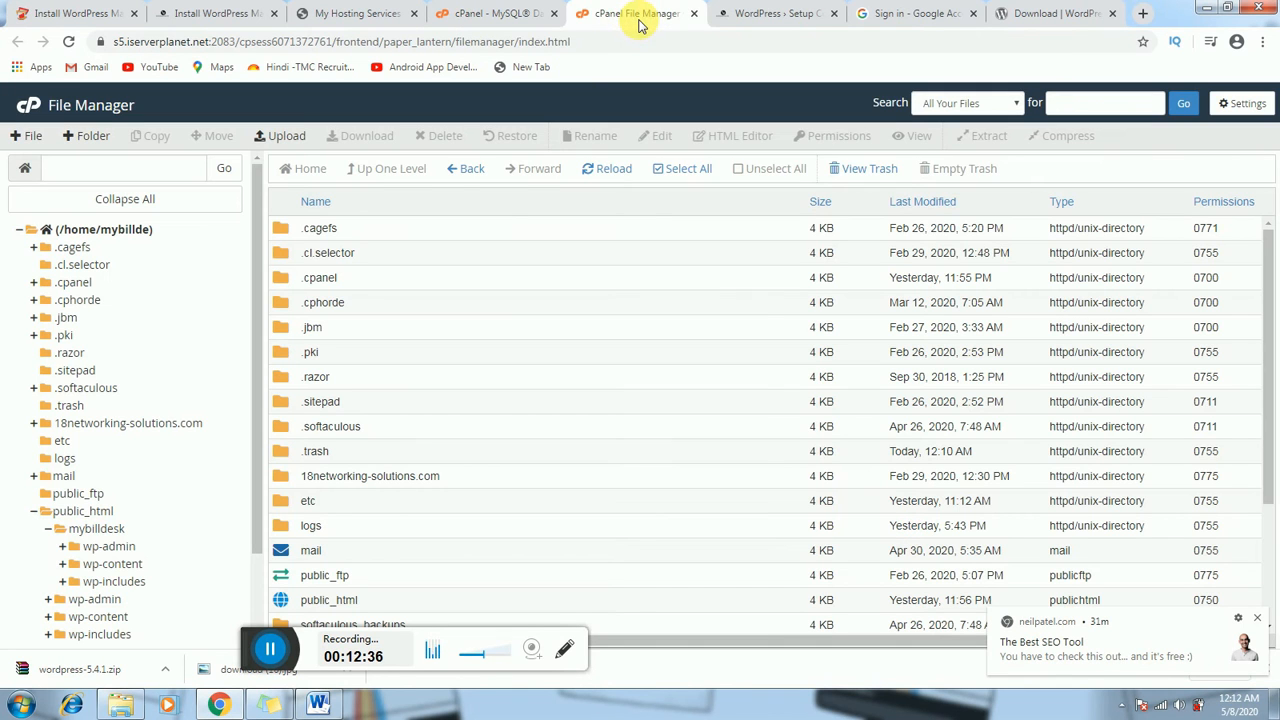
click(693, 14)
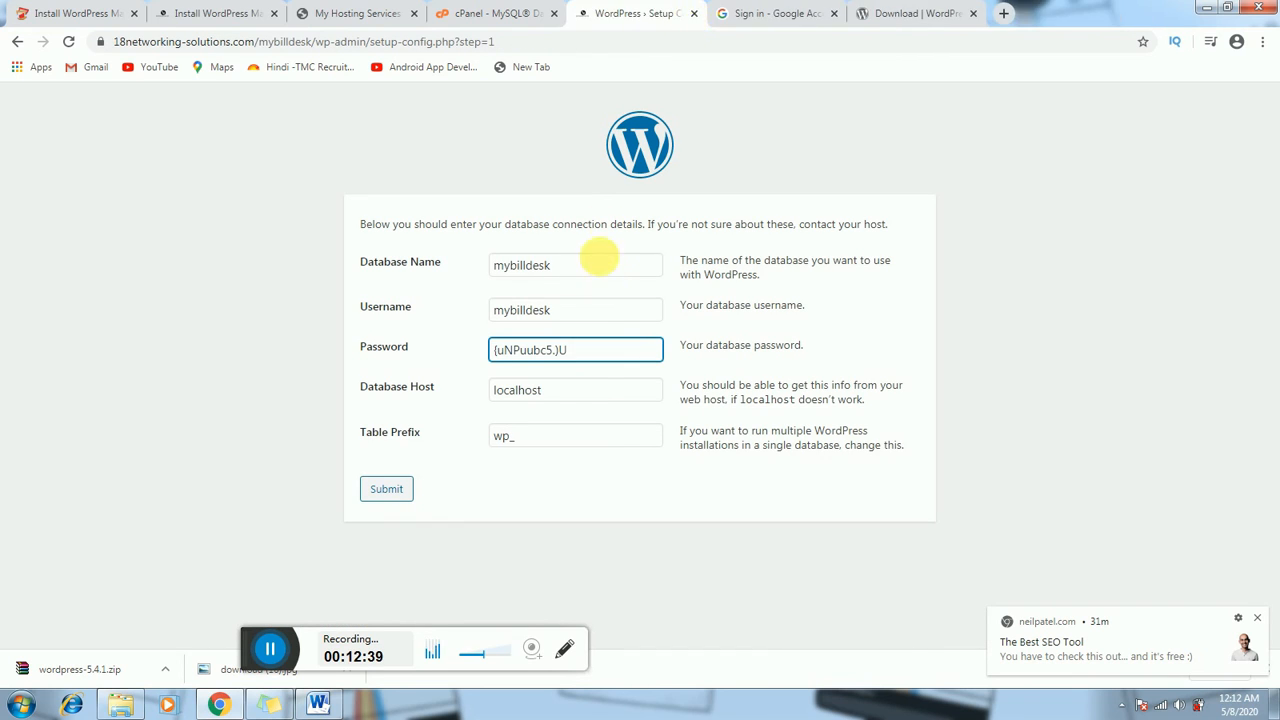
double_click(589, 276)
click(589, 276)
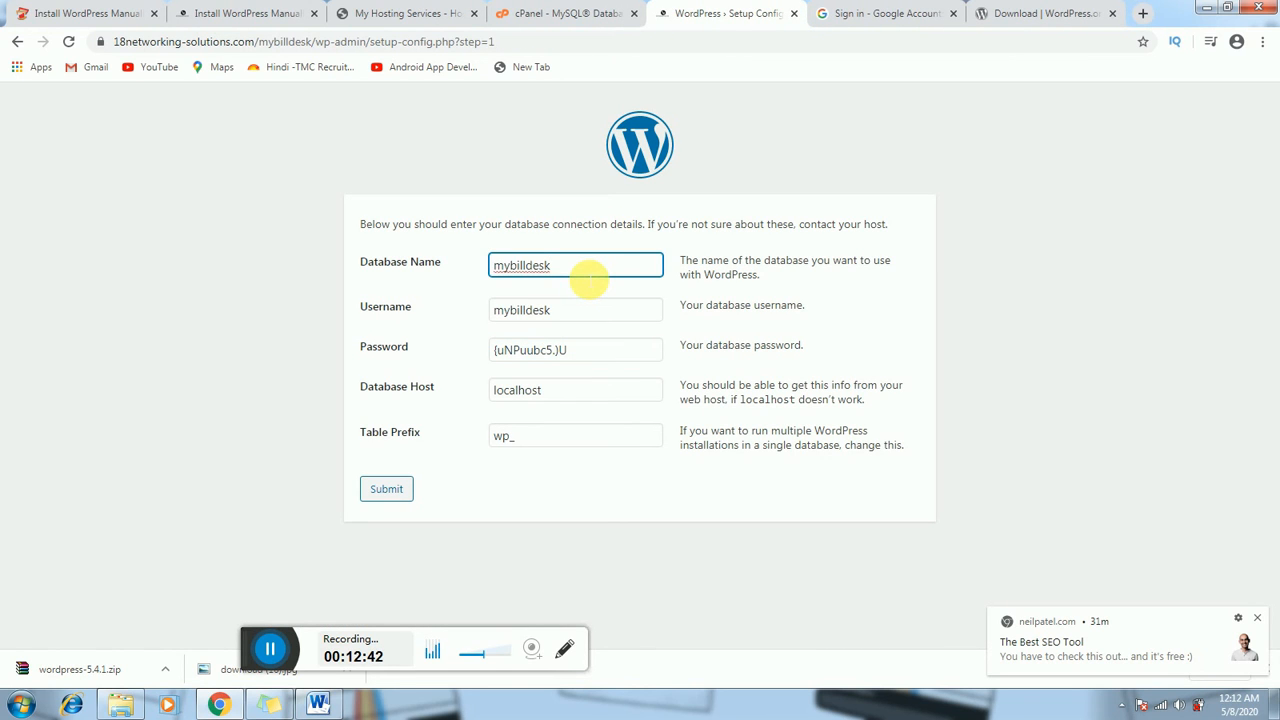
click(420, 13)
click(533, 13)
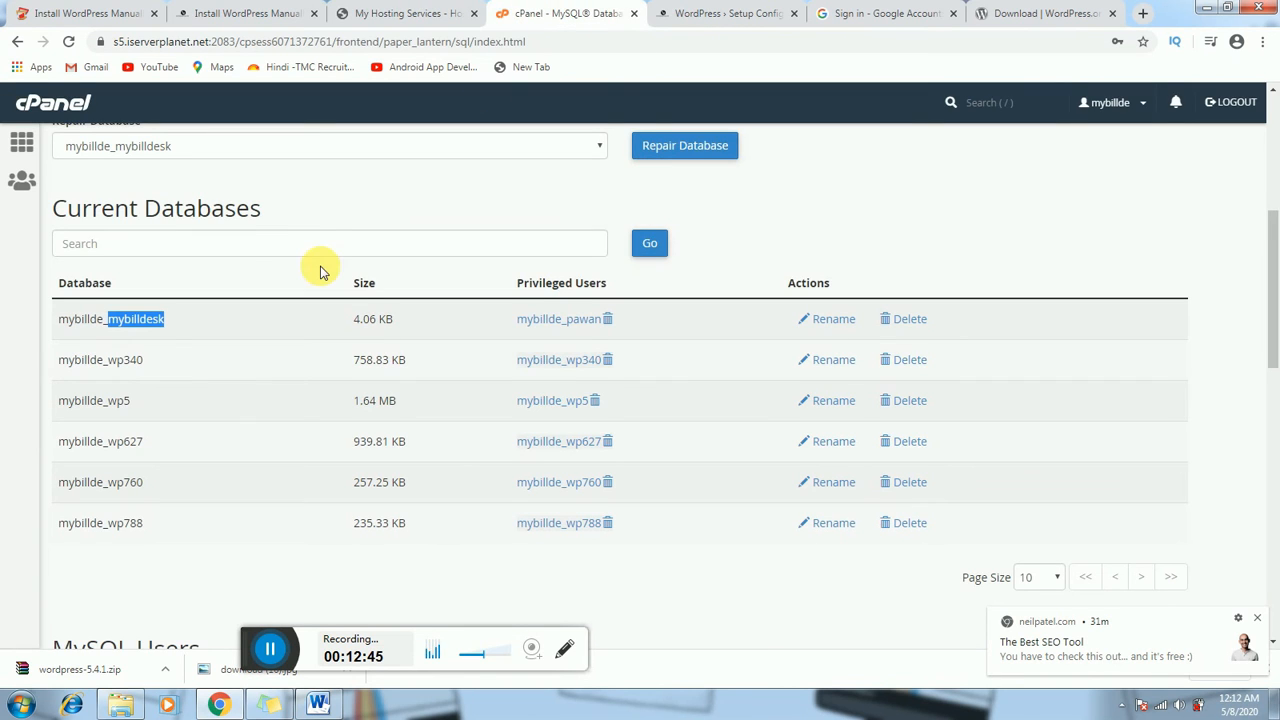
drag(1270, 324, 1270, 578)
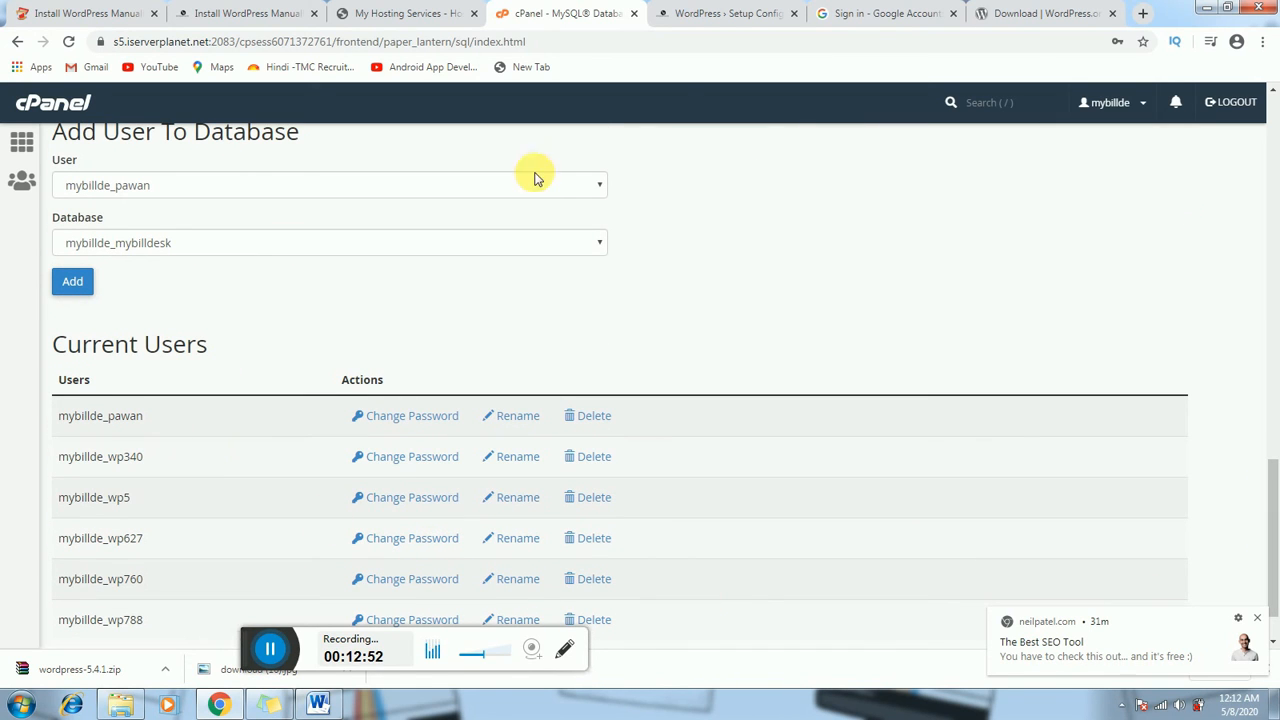
click(712, 20)
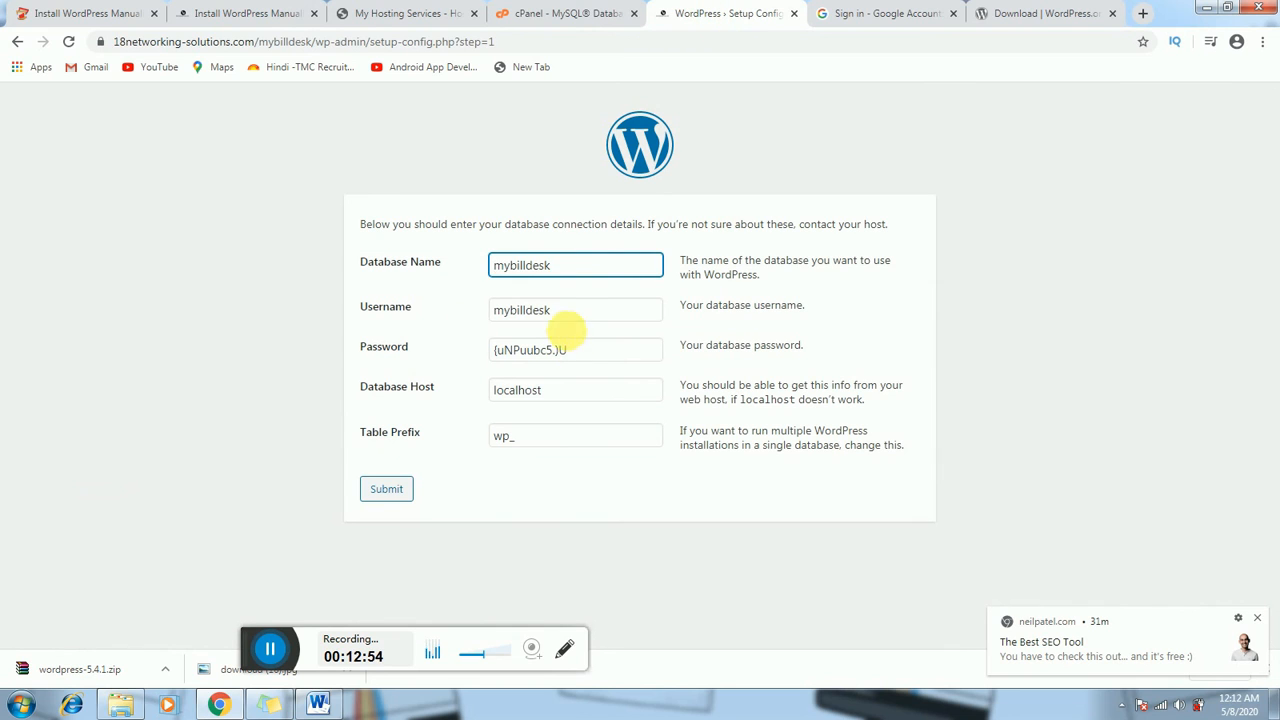
Step: Set the database username to the cPanel MySQL user, submit, and run the installation
double_click(570, 322)
text(p)
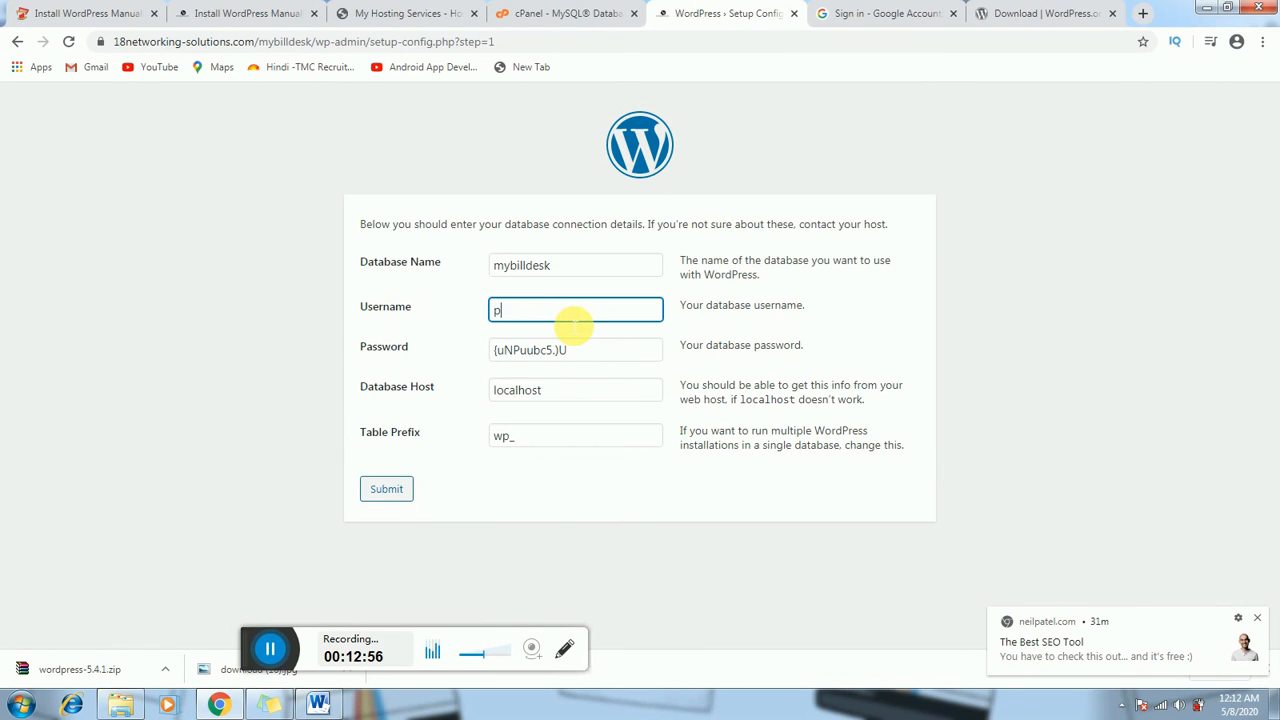
text(awan)
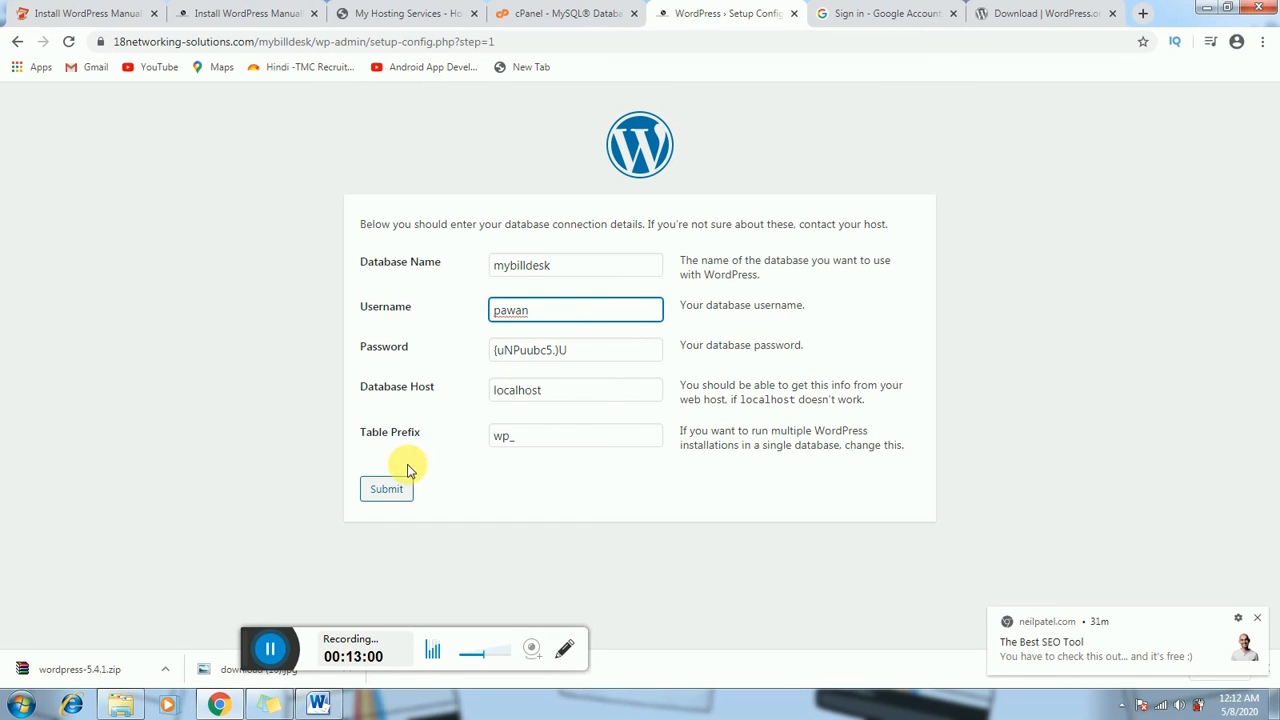
click(390, 490)
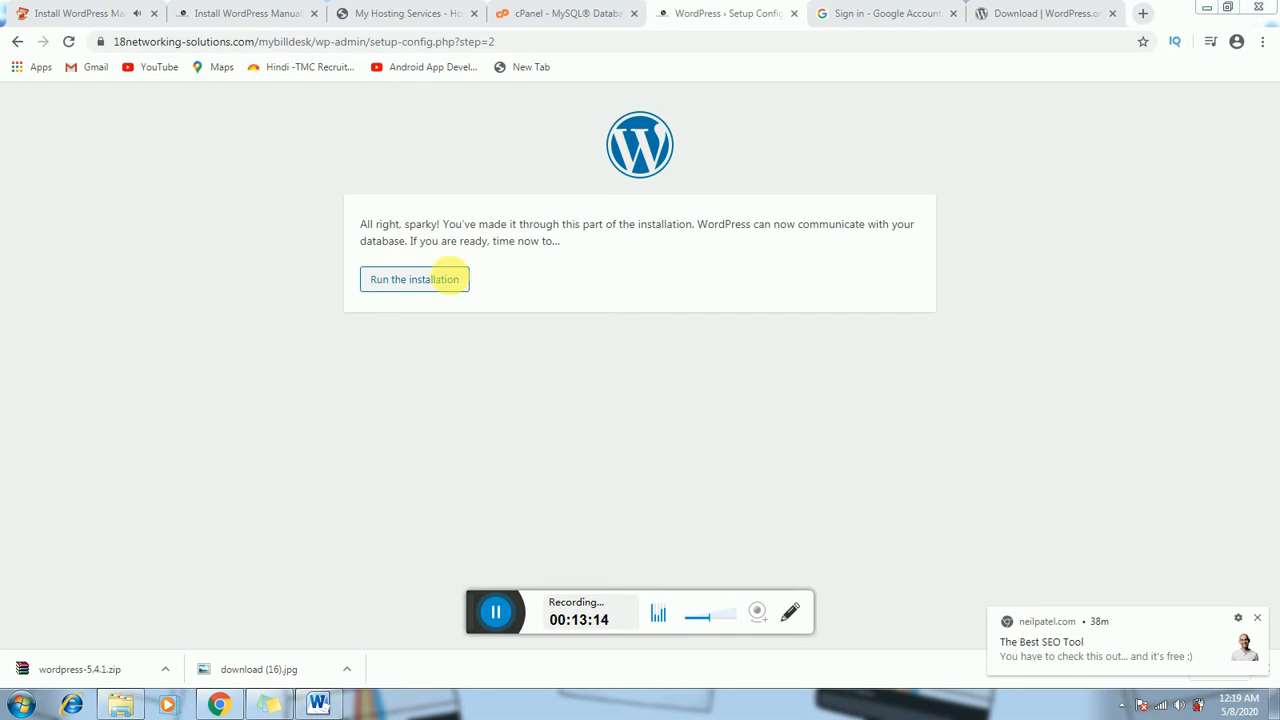
click(435, 285)
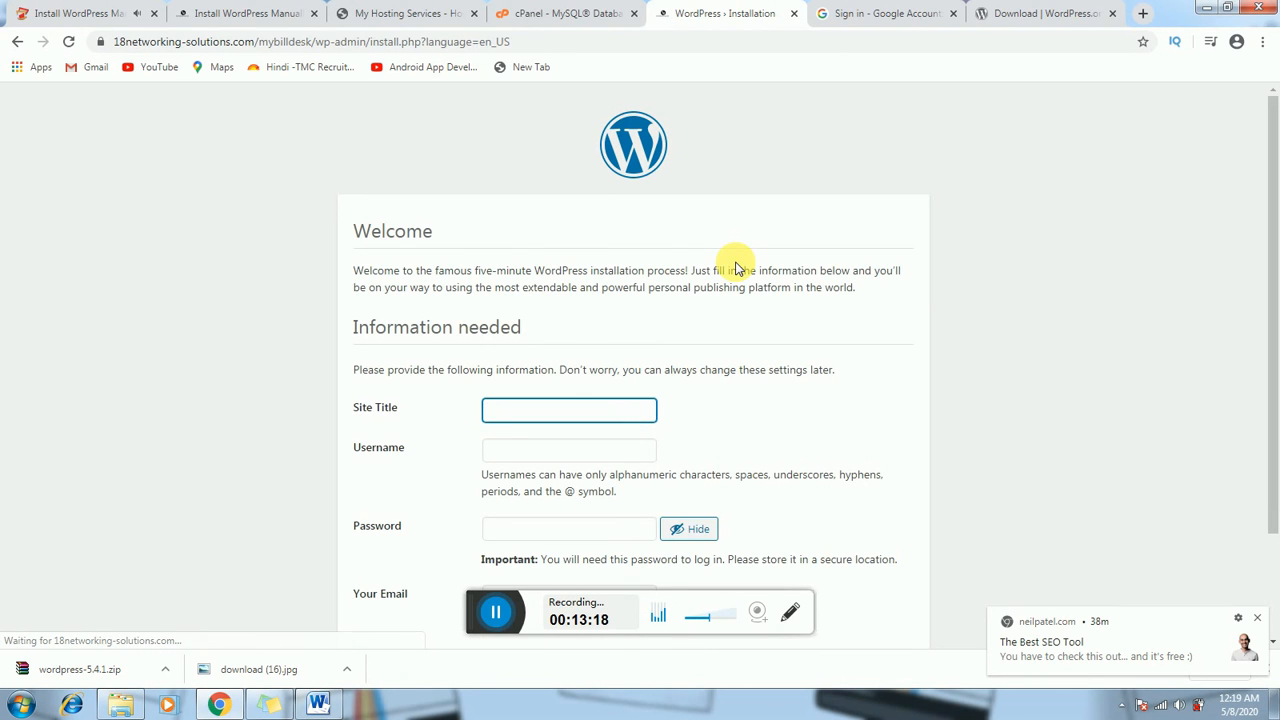
Step: Fill in site title mybilldesk and the admin username on the install form
drag(1277, 197, 1271, 349)
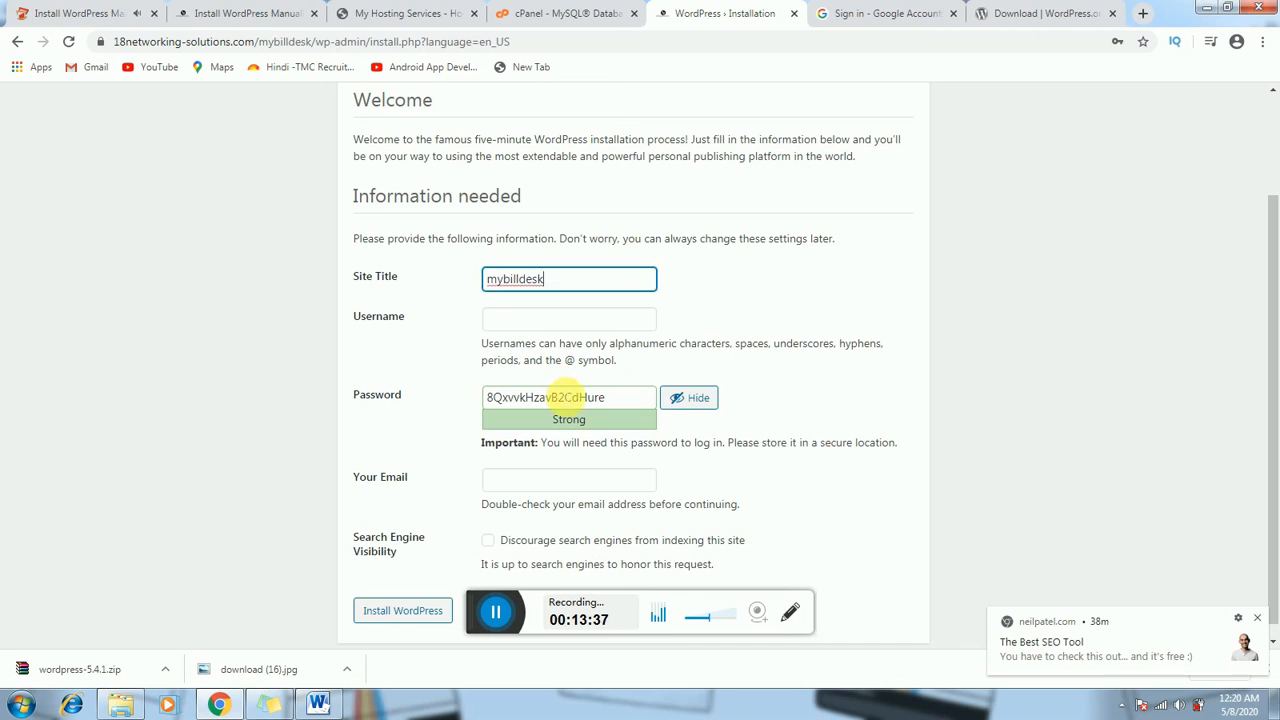
click(570, 322)
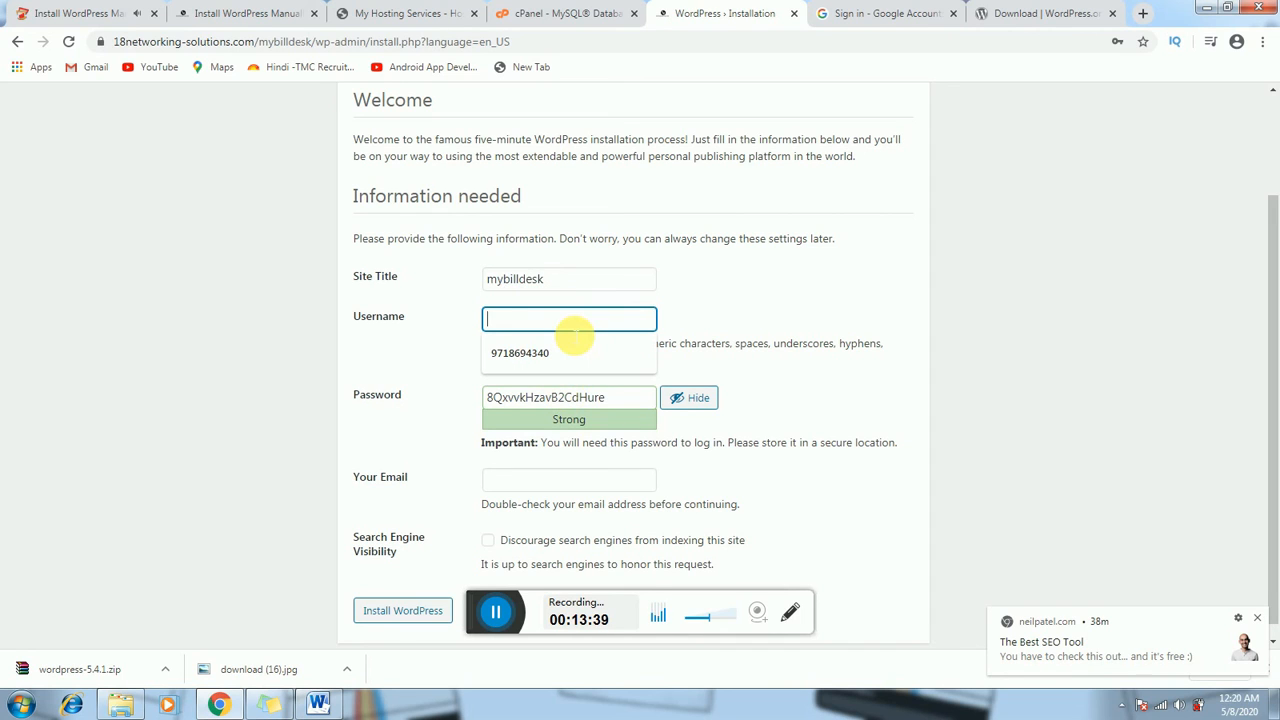
text(m)
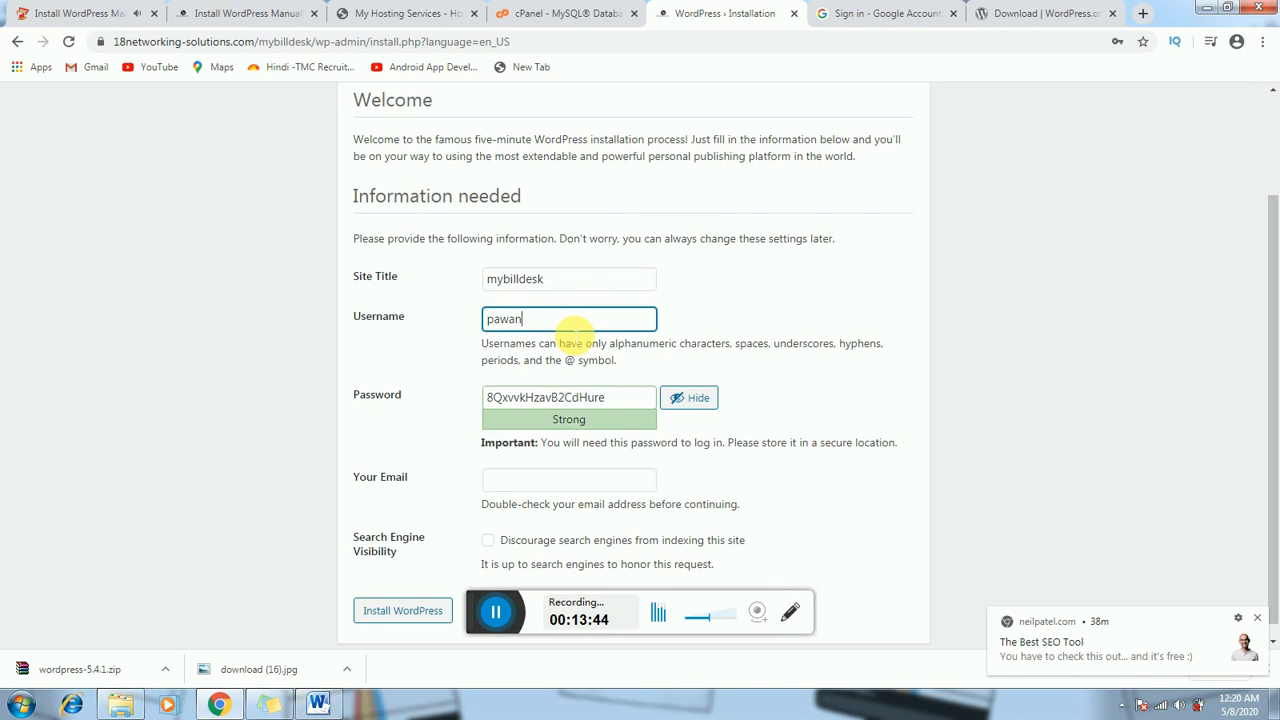
Step: Copy the generated admin password and bring the Word notes document forward
click(474, 363)
click(640, 401)
double_click(640, 401)
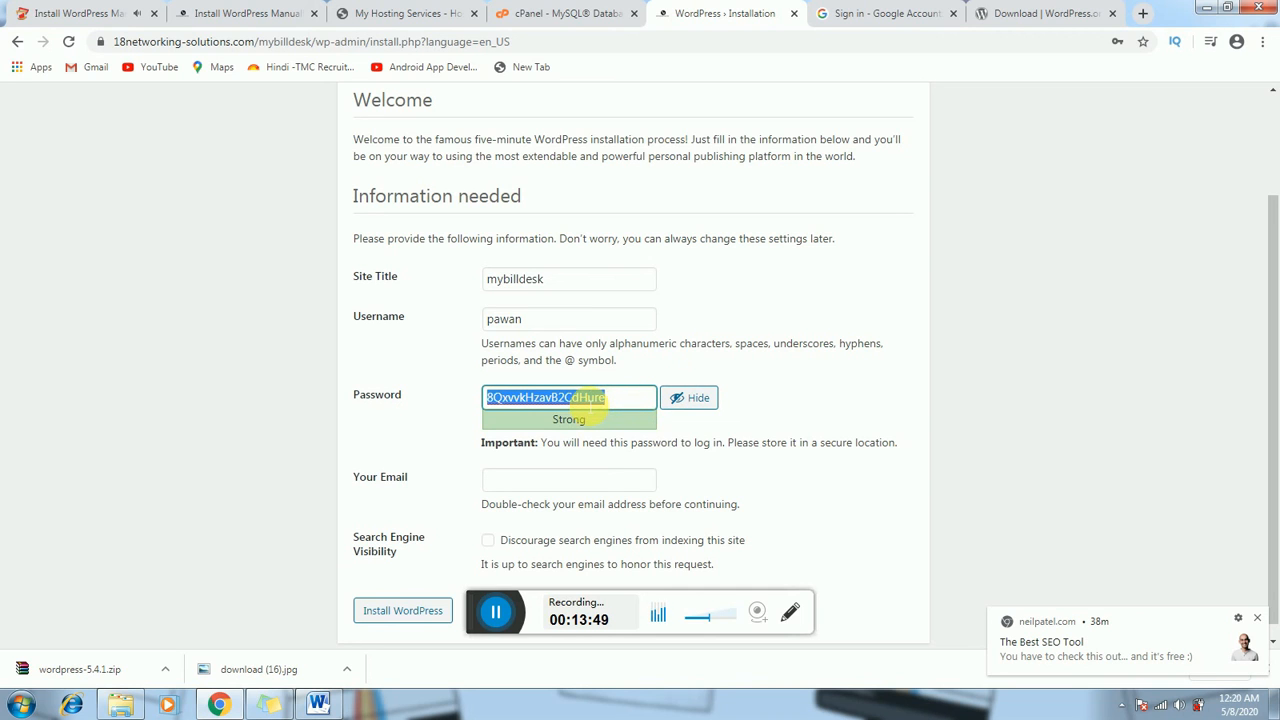
right_click(592, 400)
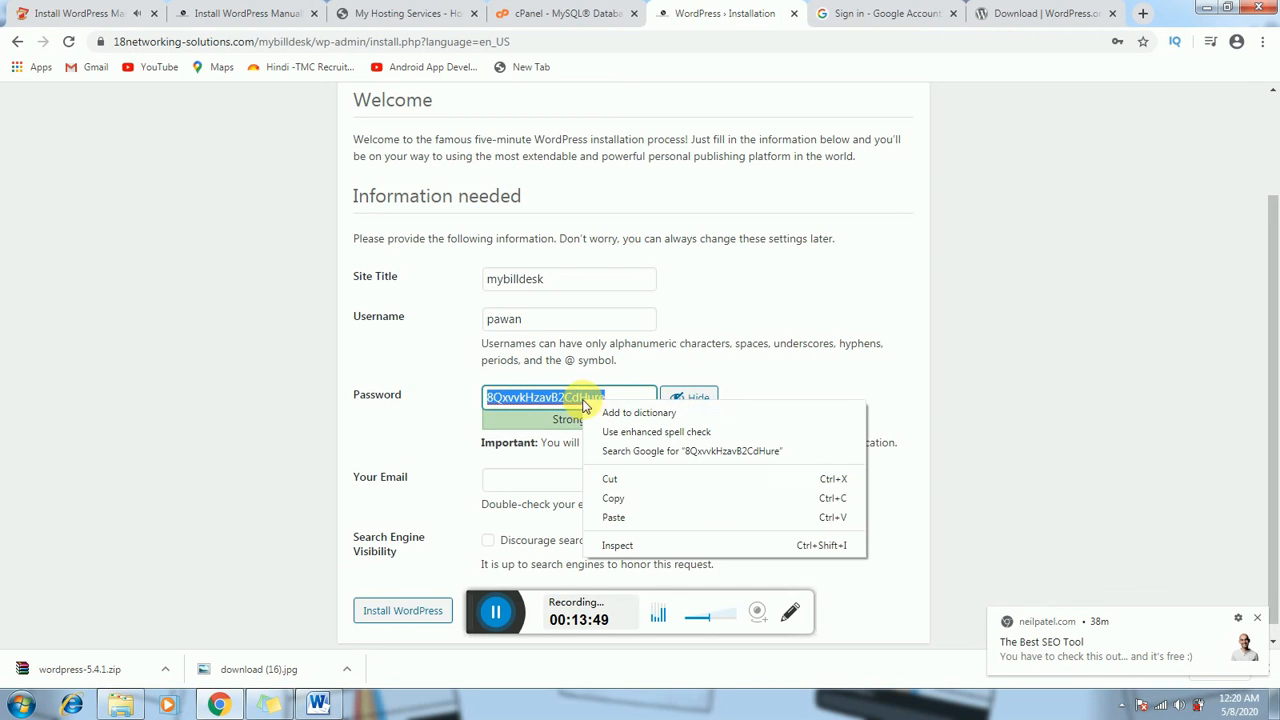
click(618, 500)
click(320, 700)
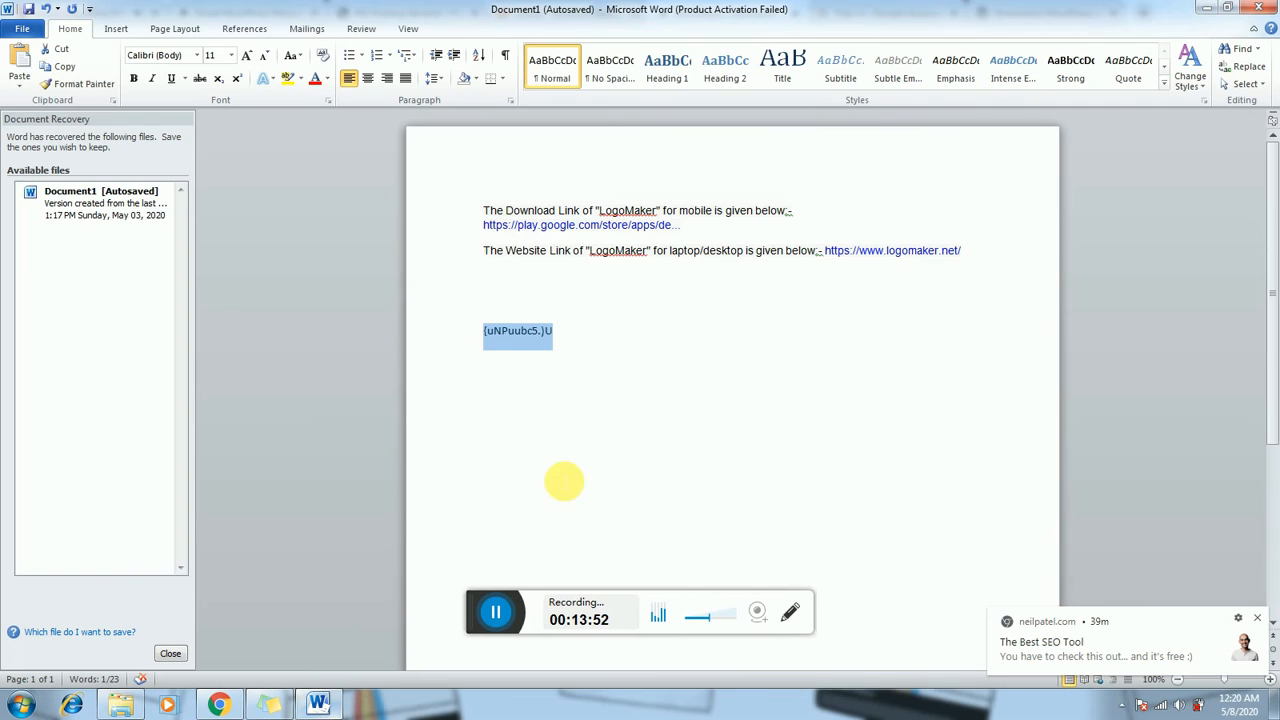
Step: Paste the admin password into the notes with a 'User name' label, then return to the WordPress installation
click(618, 349)
key(Return)
key(Return)
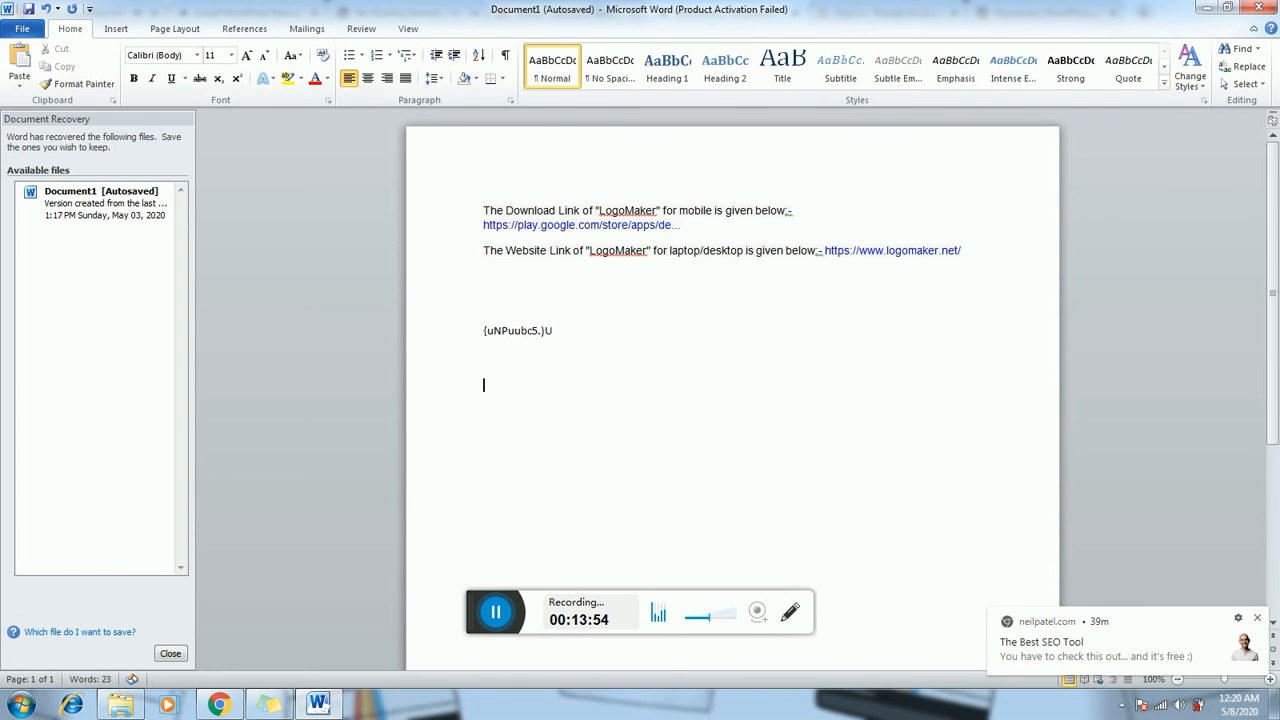
key(ctrl+v)
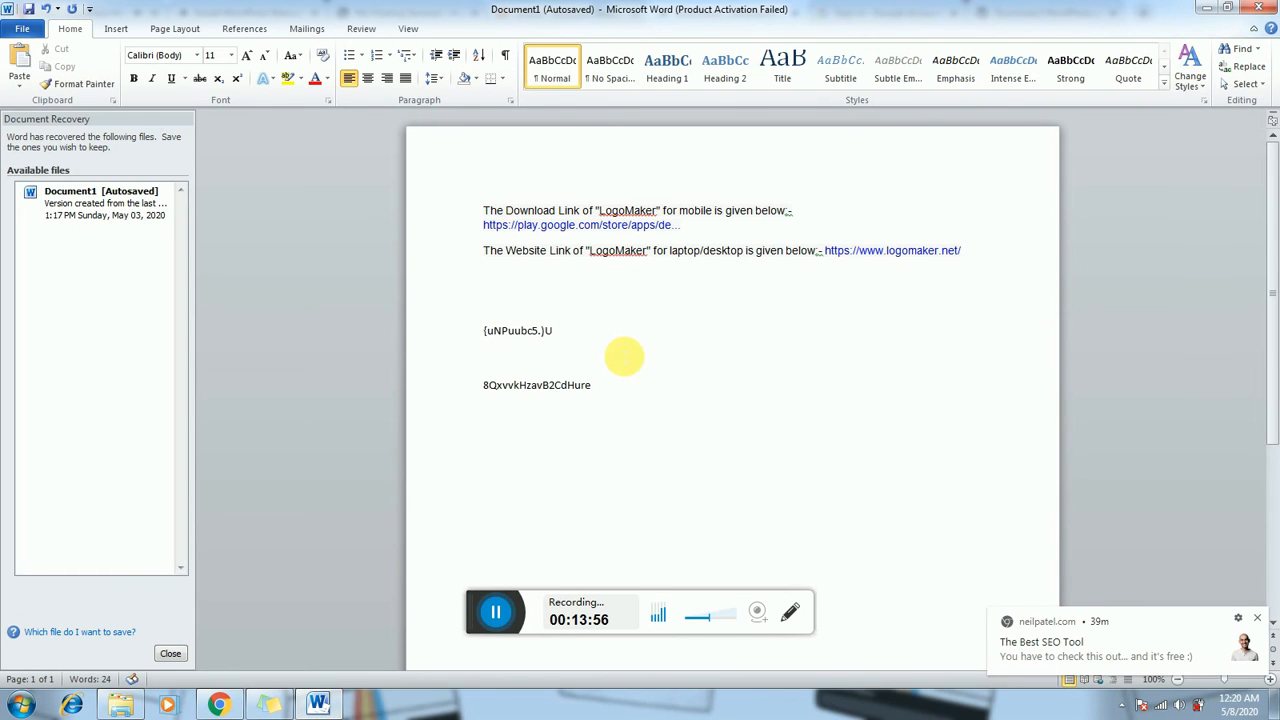
key(Return)
text(usee)
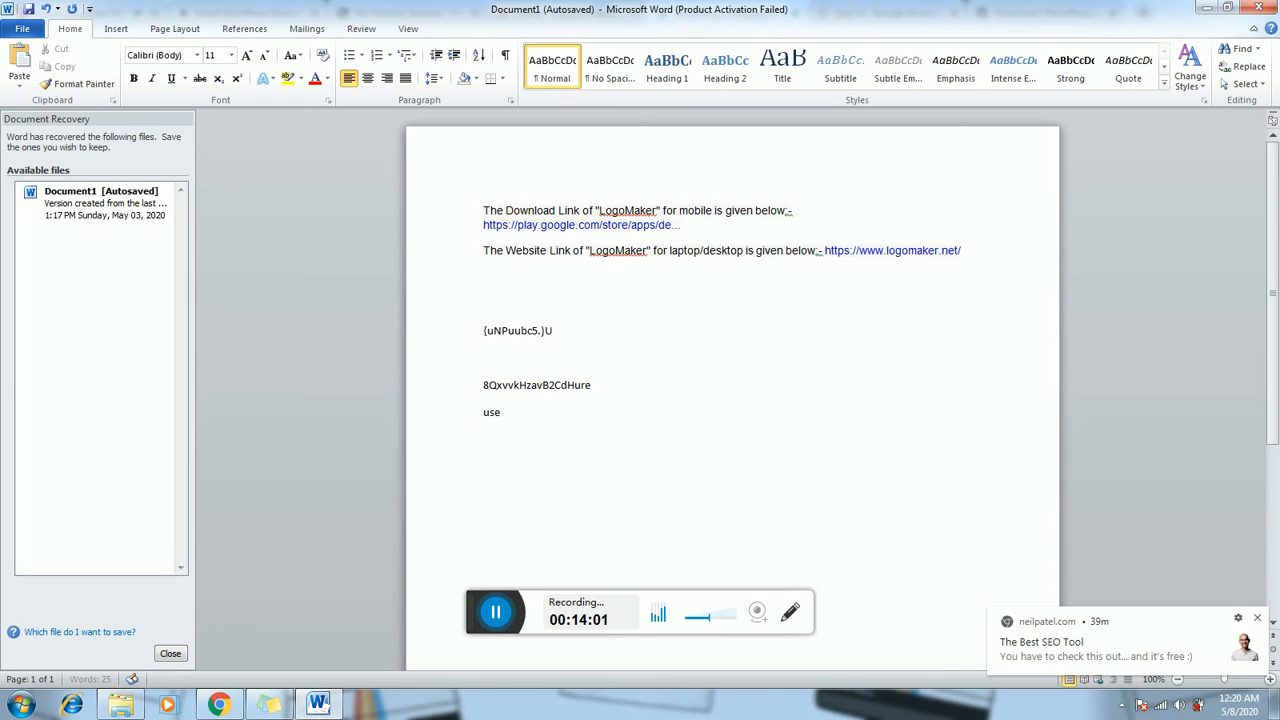
key(BackSpace)
text(r name)
mouse_move(218, 705)
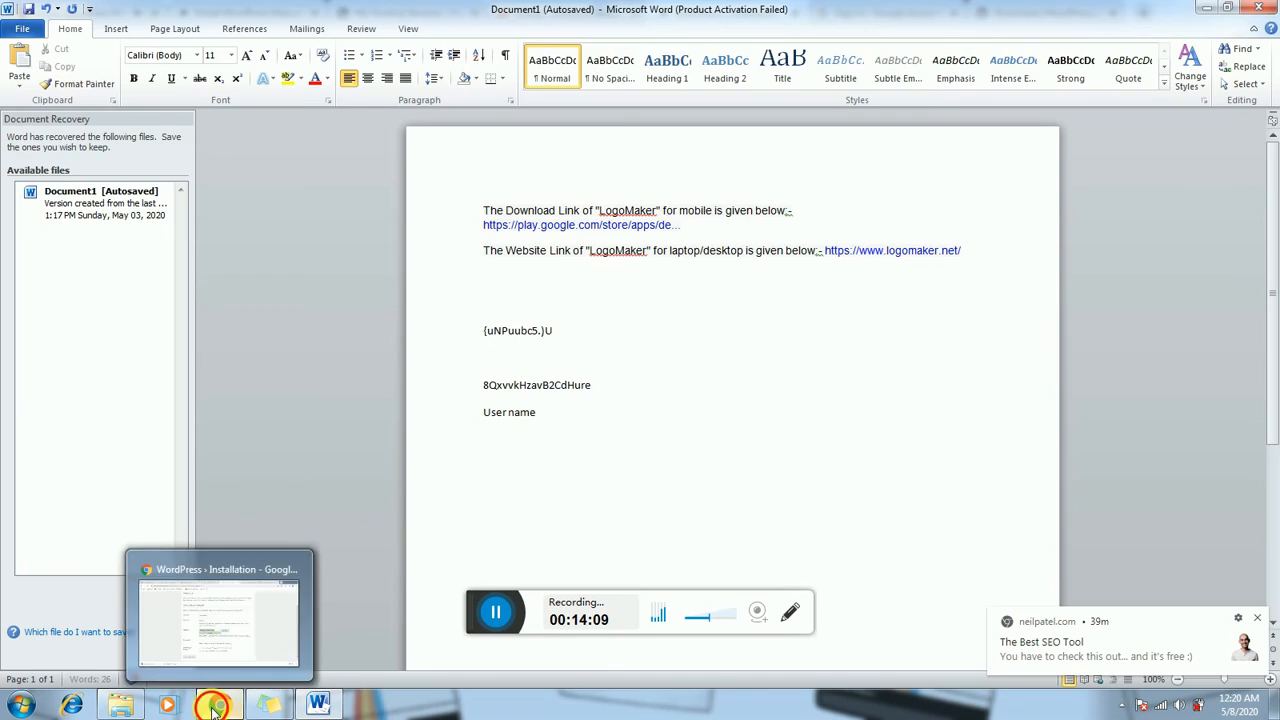
click(230, 600)
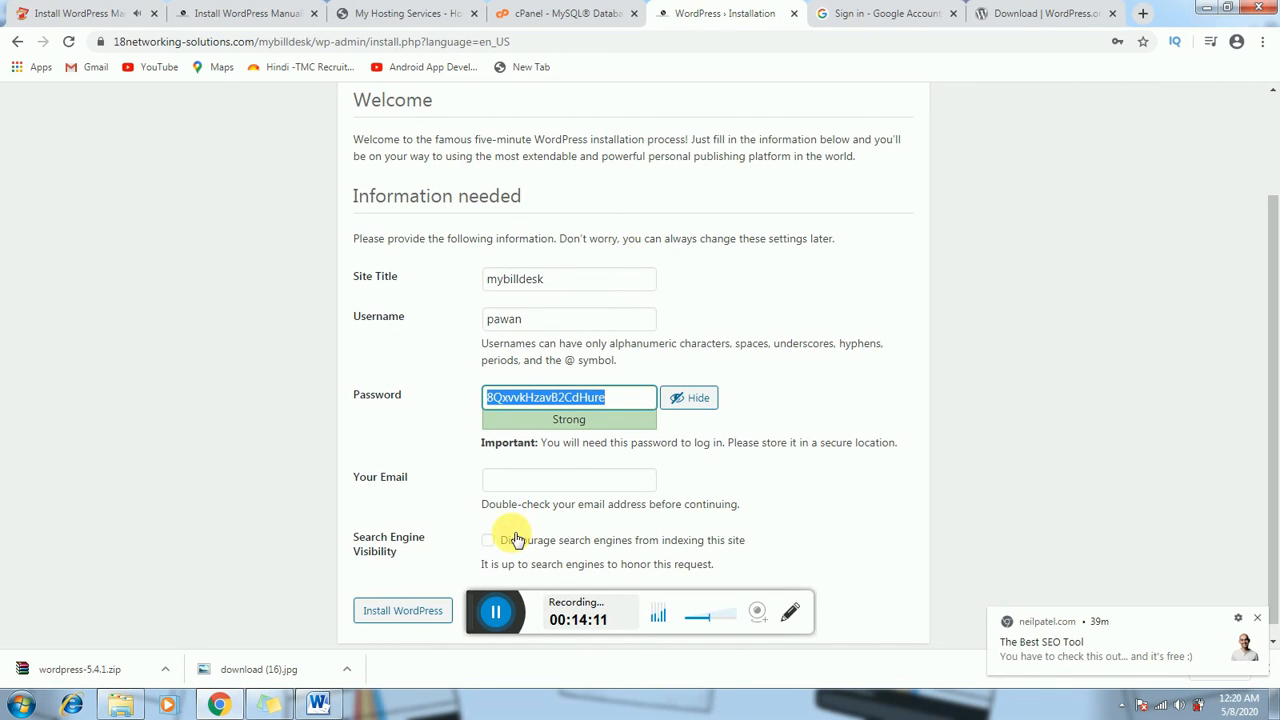
Step: Fill in the owner's e-mail address and run the mybilldesk WordPress installation
click(567, 483)
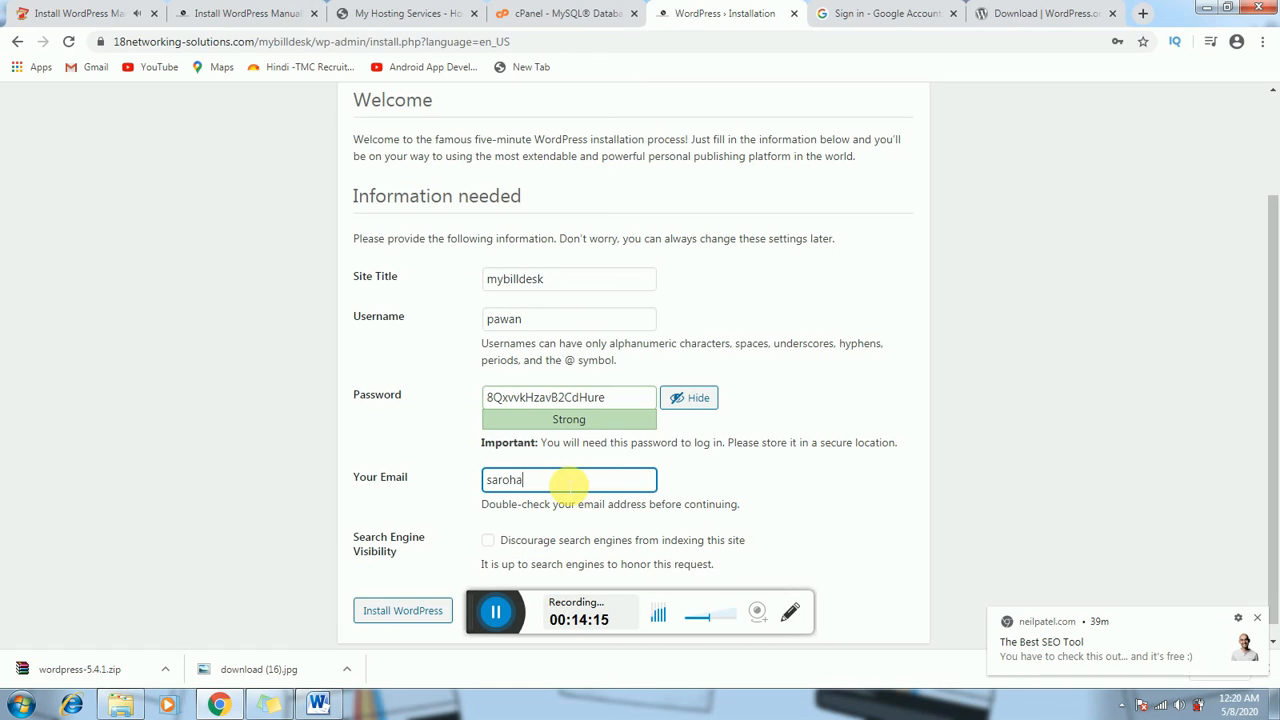
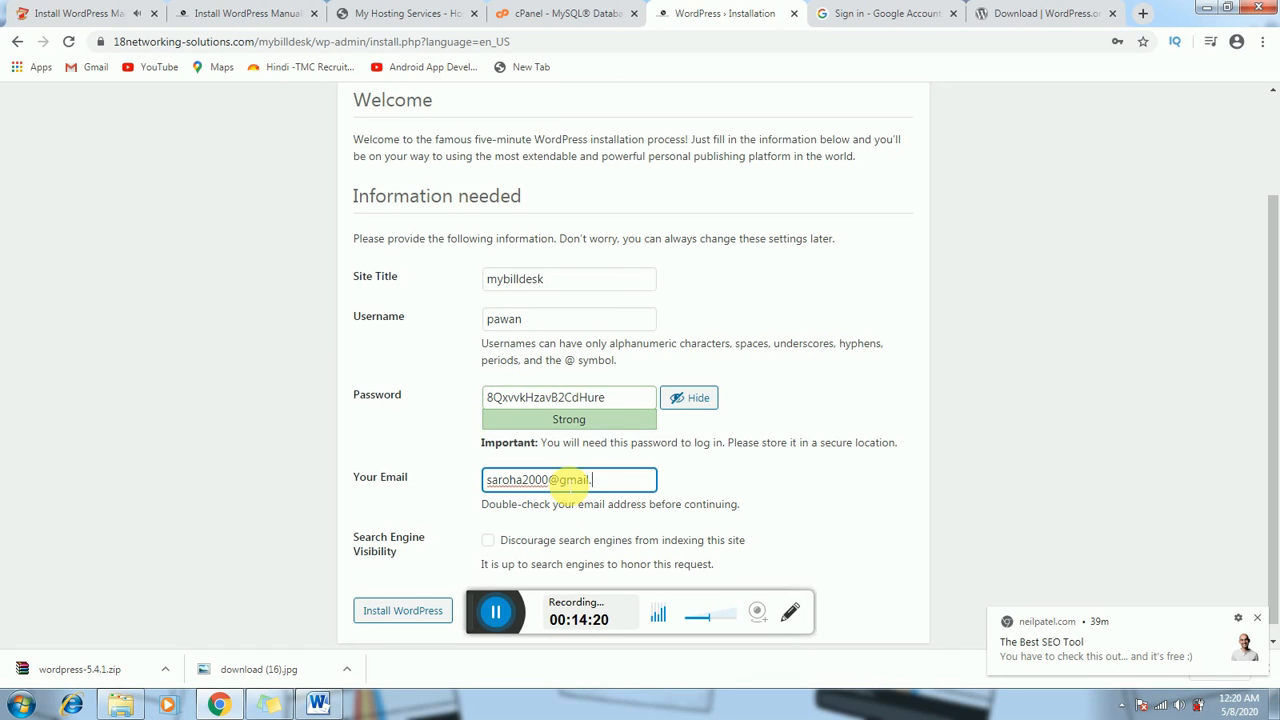
click(430, 614)
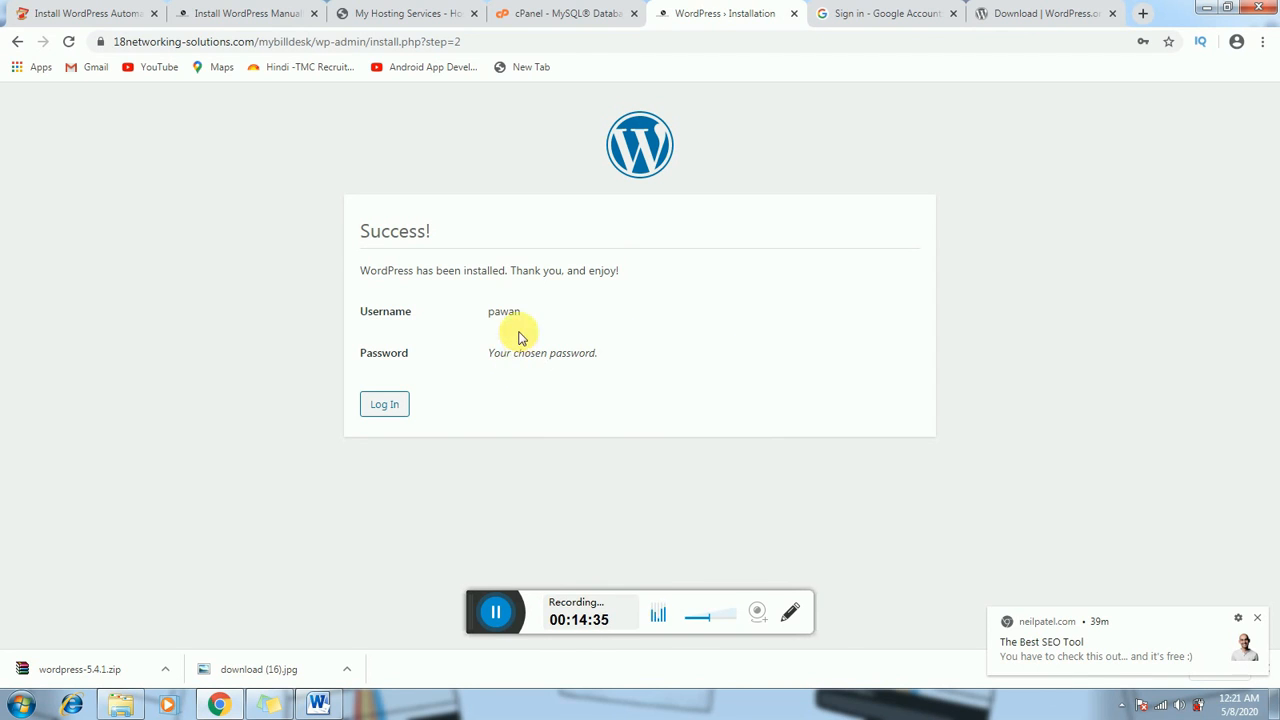
Step: Log in to the mybilldesk site with the admin username and the pasted saved password
click(387, 410)
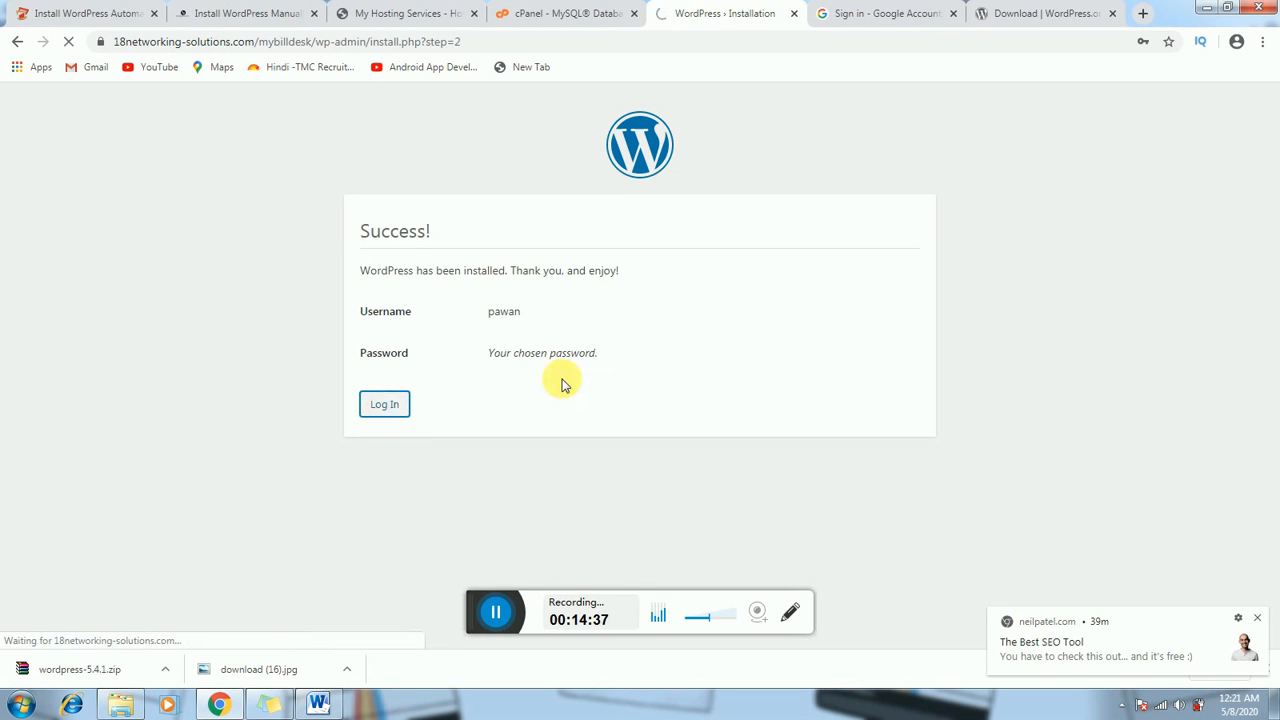
click(596, 340)
text(pawan)
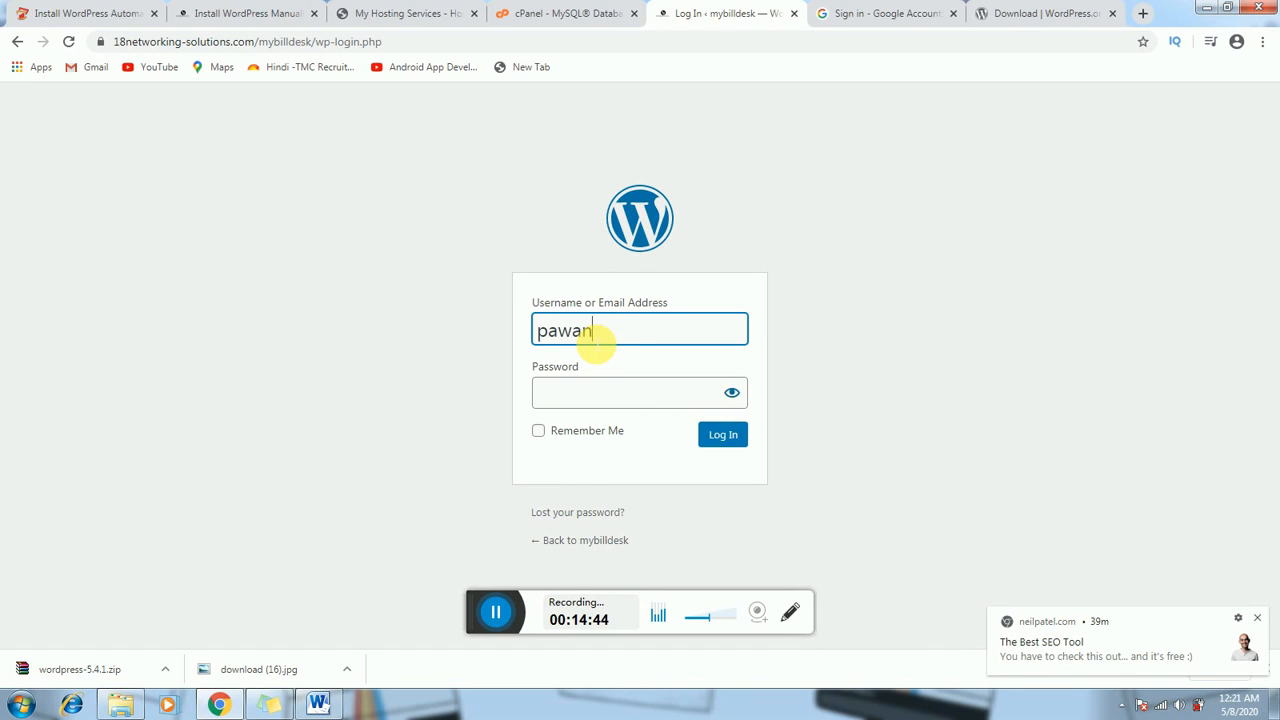
click(590, 394)
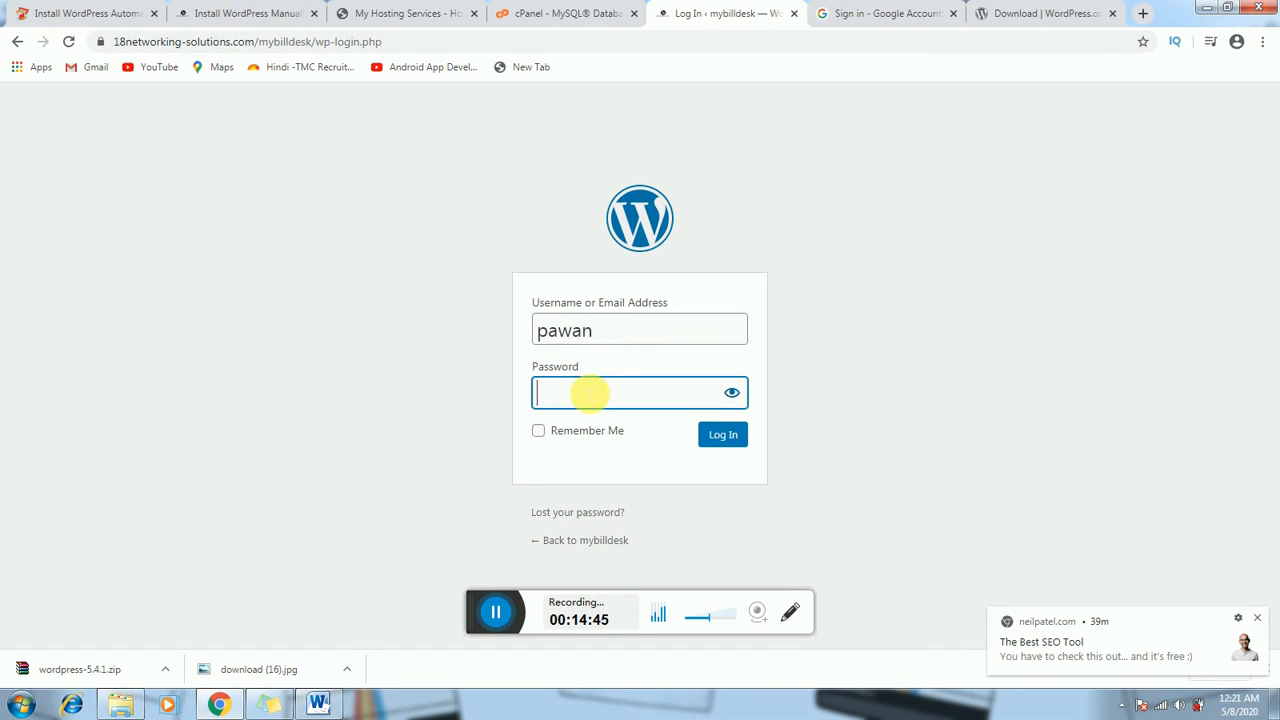
key(ctrl+v)
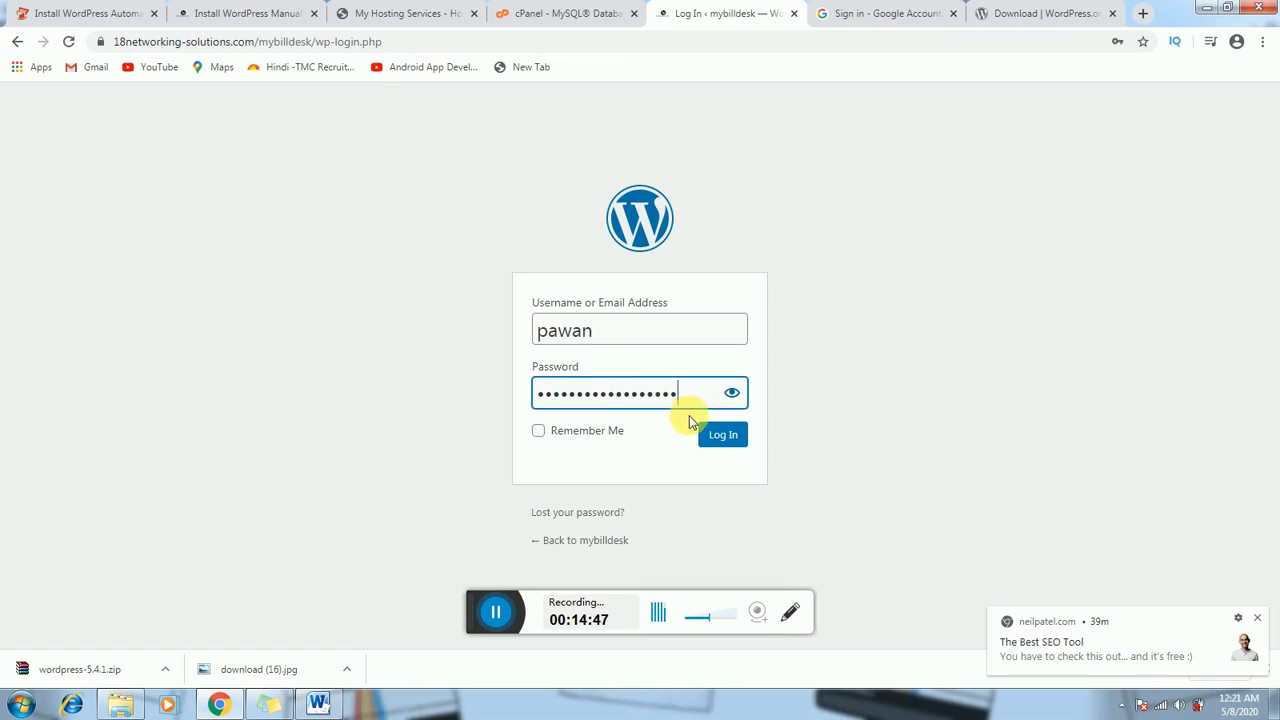
click(733, 441)
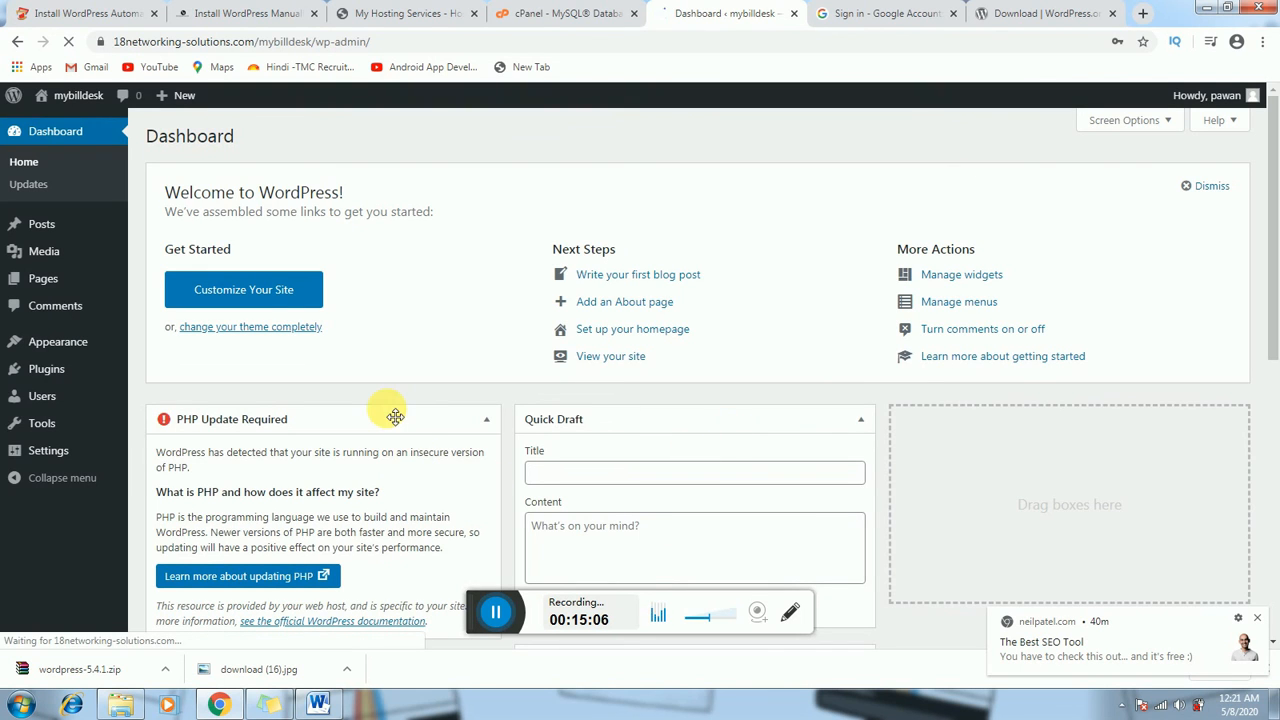
Step: Glance at the hosting services tab, then go back twice from the Softaculous installation details
click(500, 614)
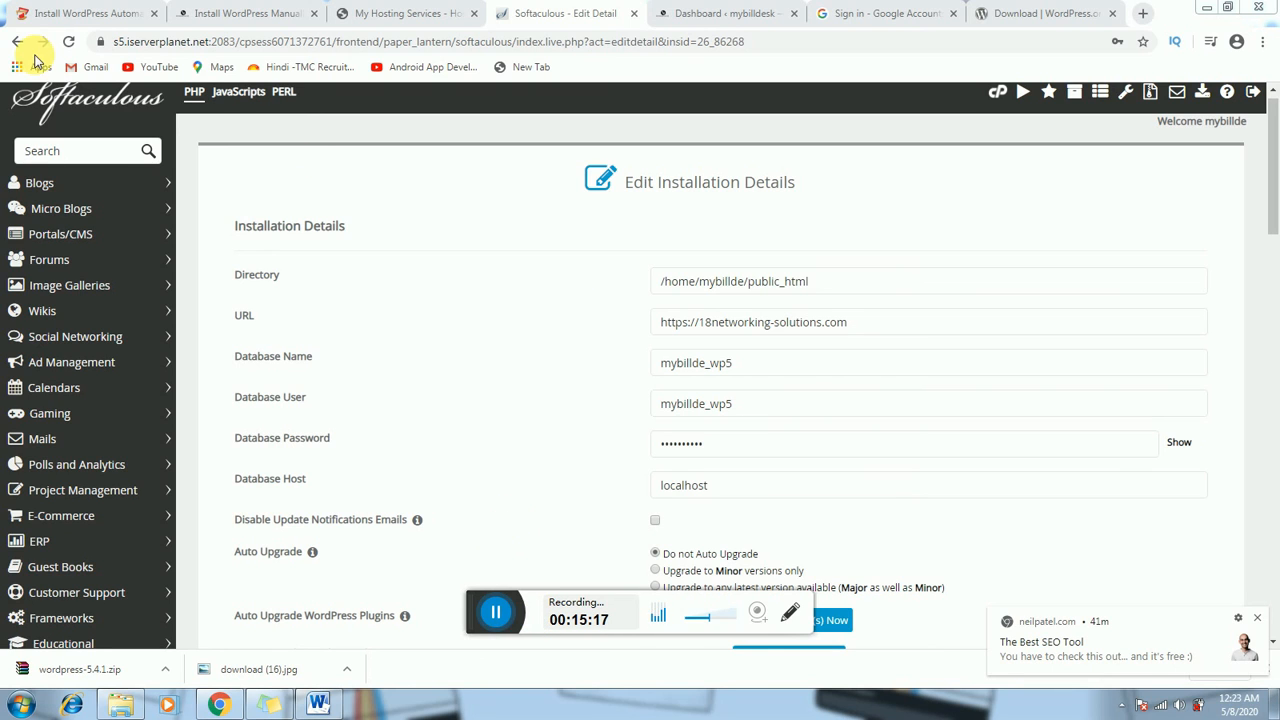
click(380, 12)
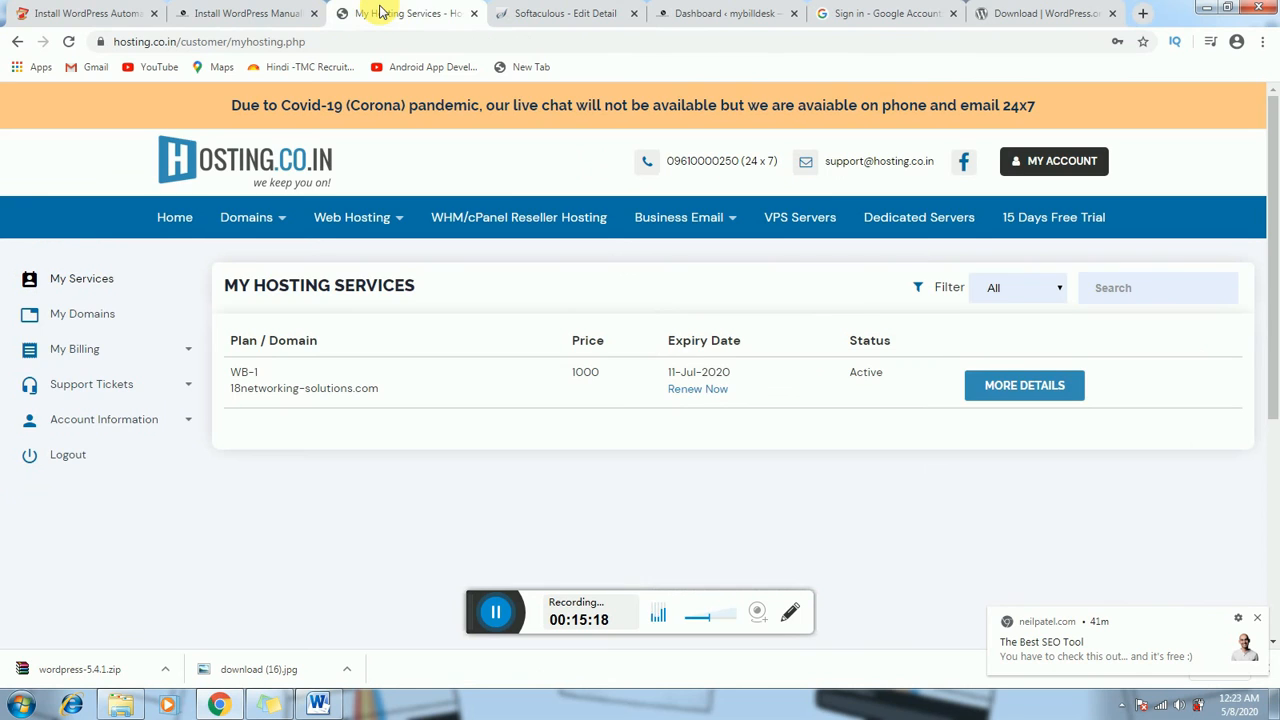
click(605, 13)
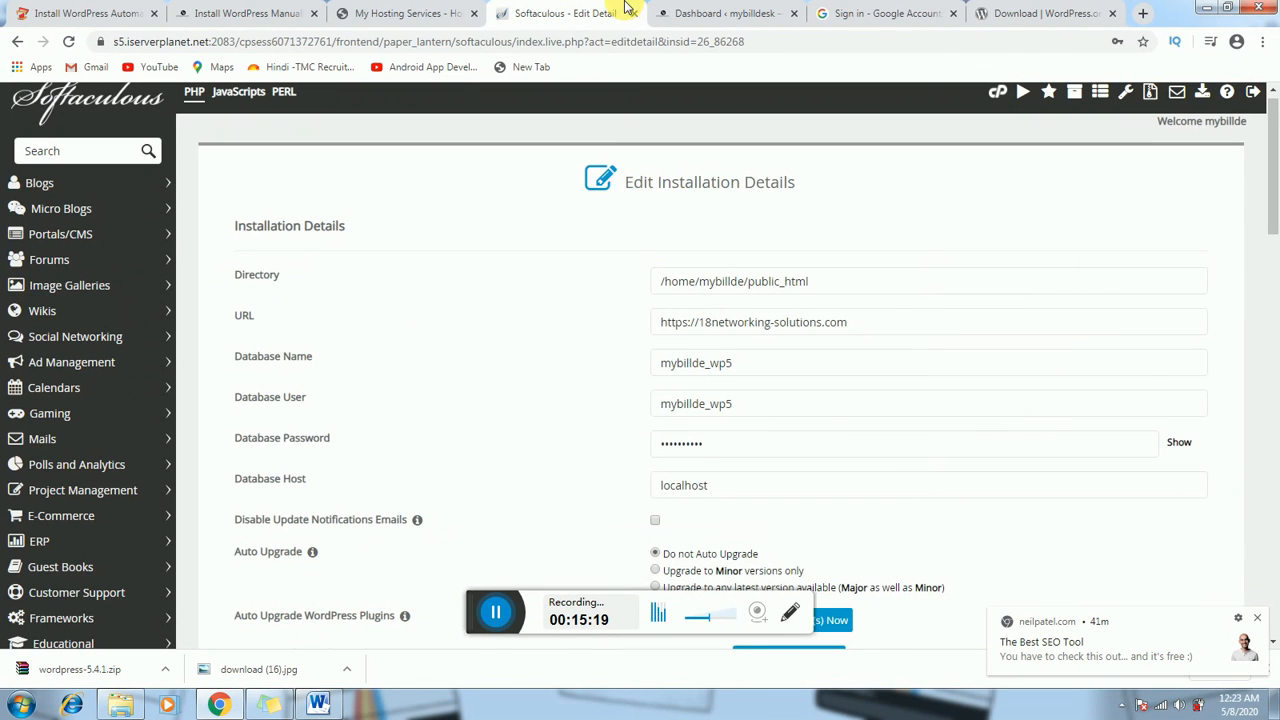
click(17, 42)
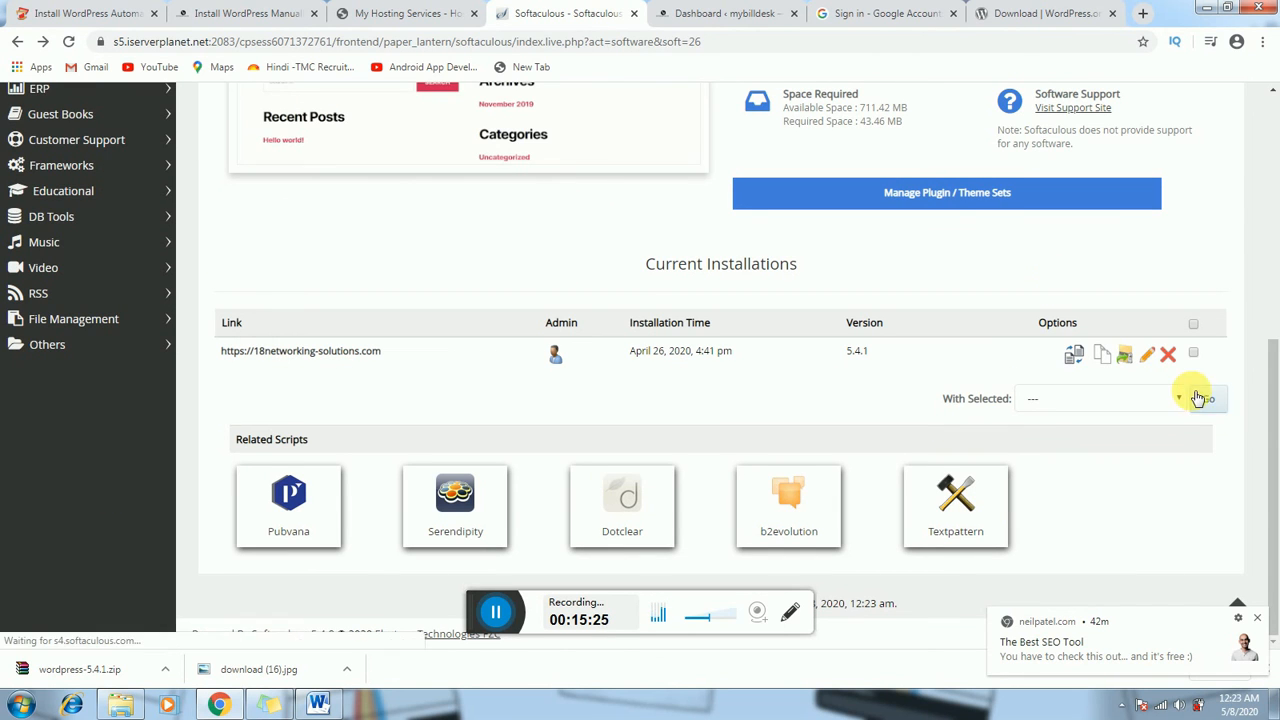
drag(1272, 400, 1250, 180)
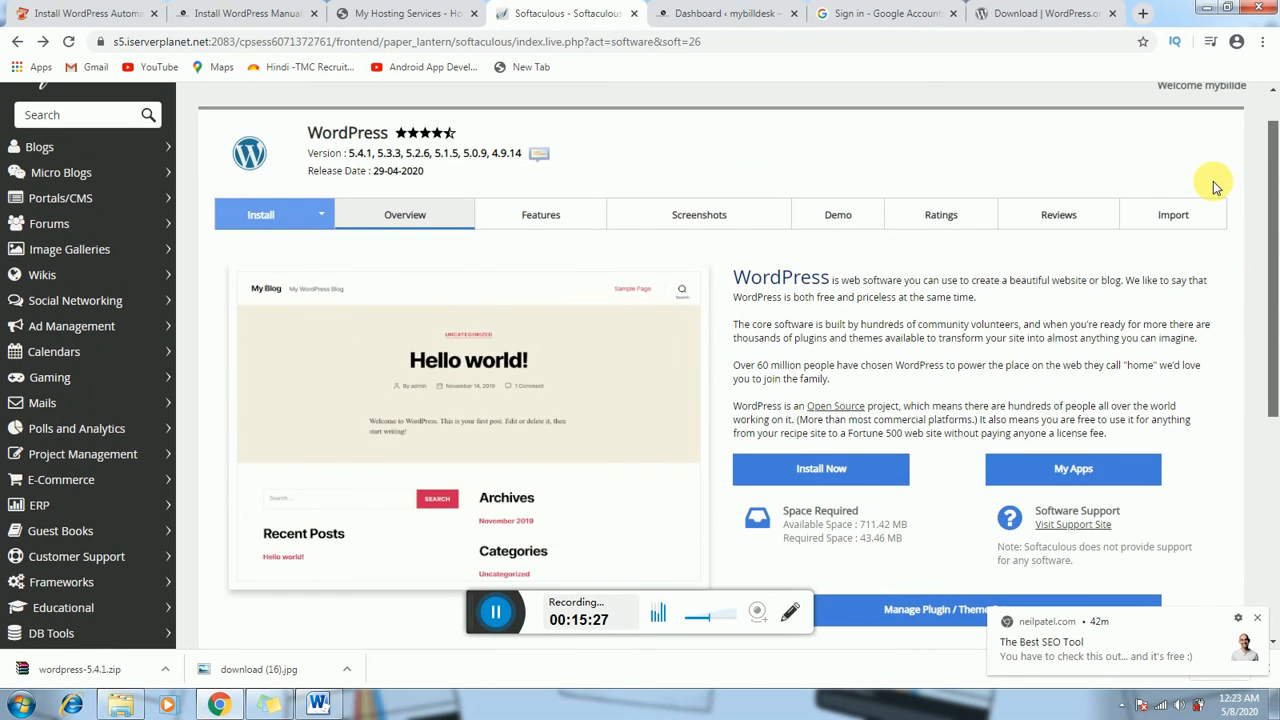
click(17, 42)
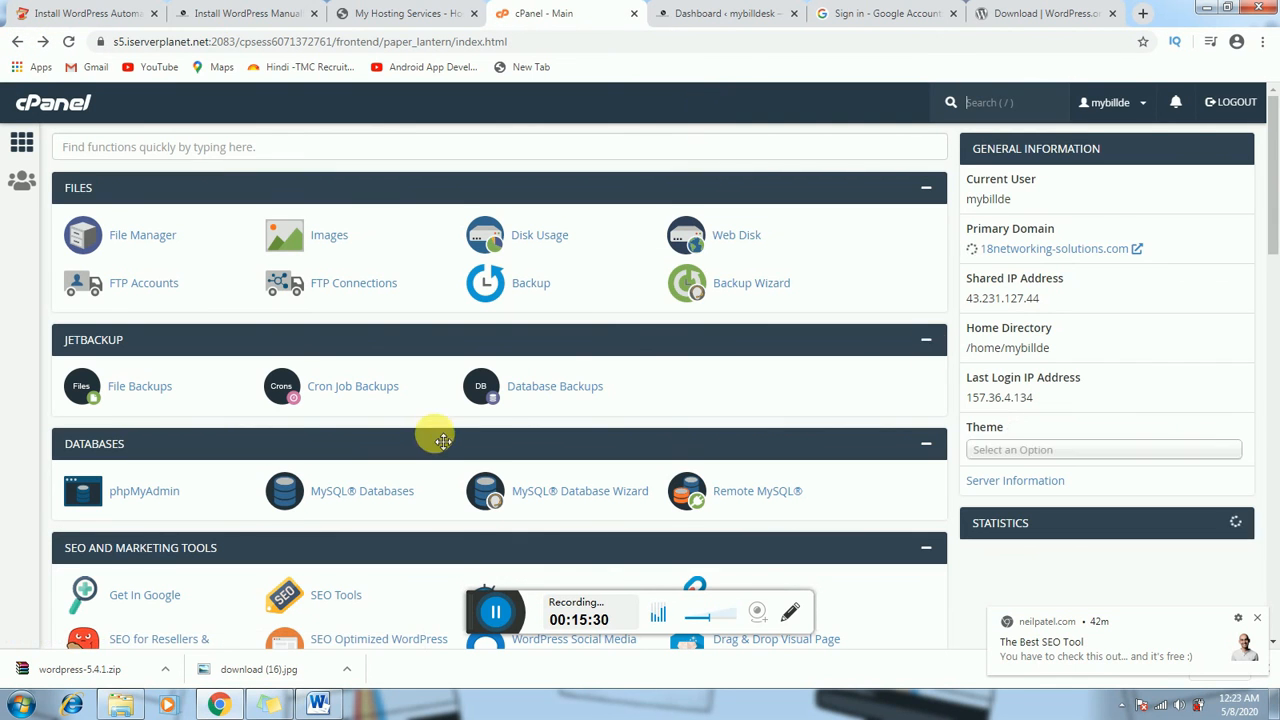
Step: Open WordPress from the Softaculous Apps Installer section on cPanel home
drag(1277, 140, 1277, 533)
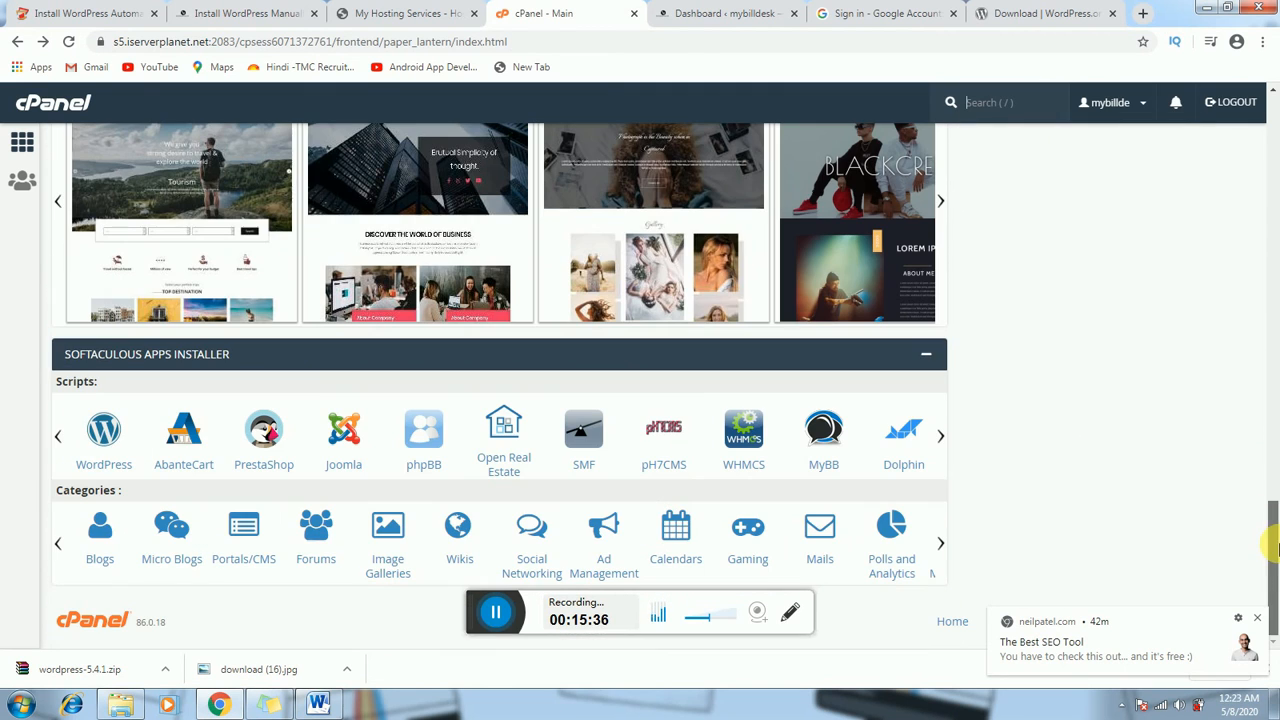
click(106, 452)
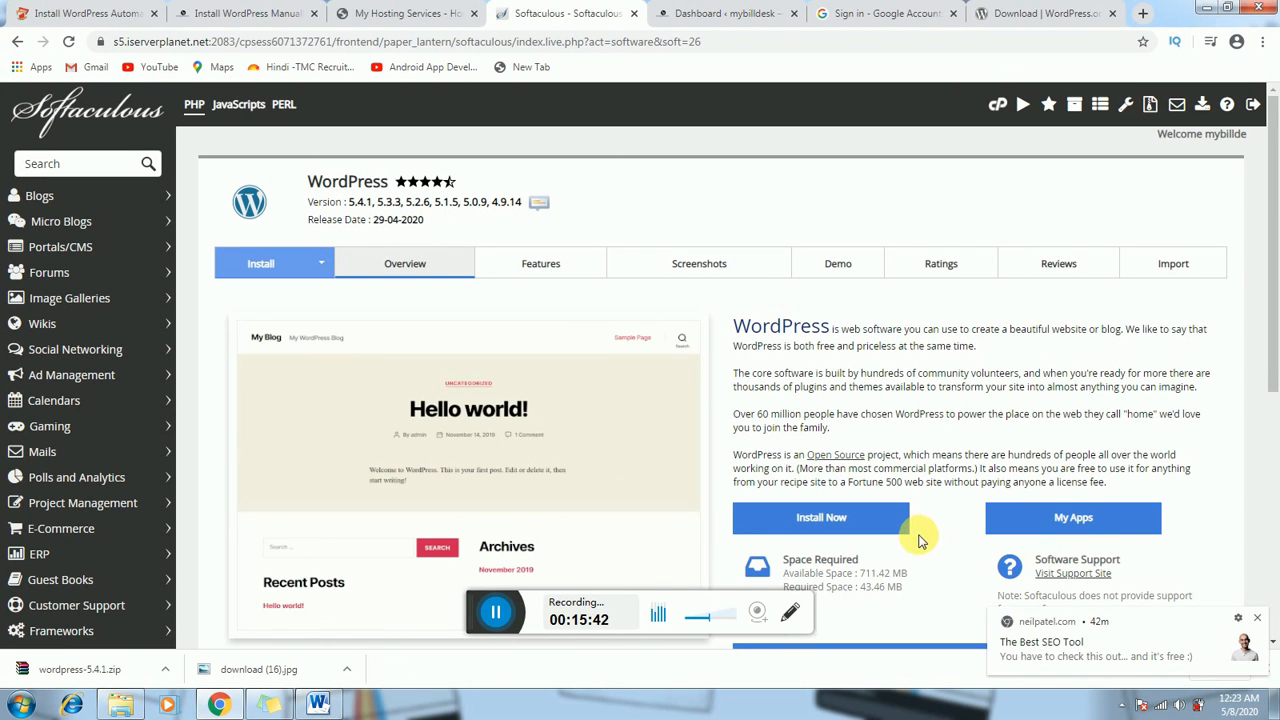
Step: Open Edit Details for the 18networking-solutions.com WordPress 5.4.1 install and scroll through its directory and database settings
drag(1273, 280, 1270, 563)
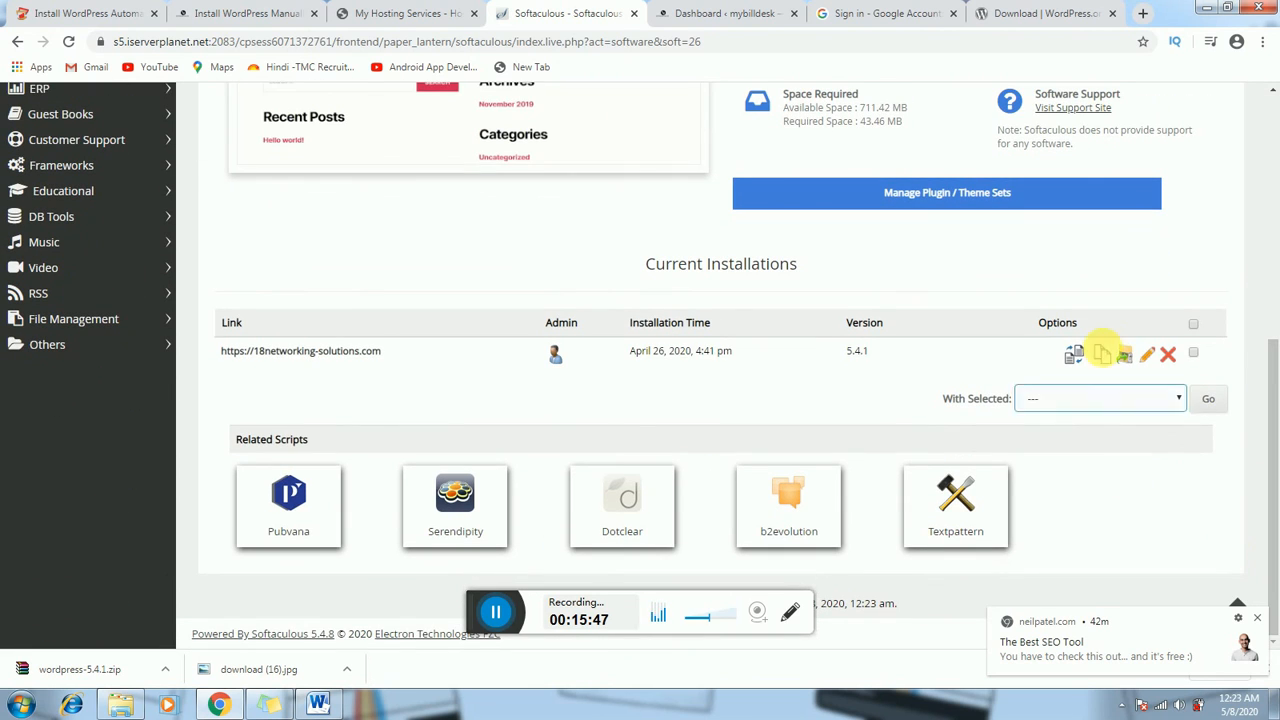
click(1147, 358)
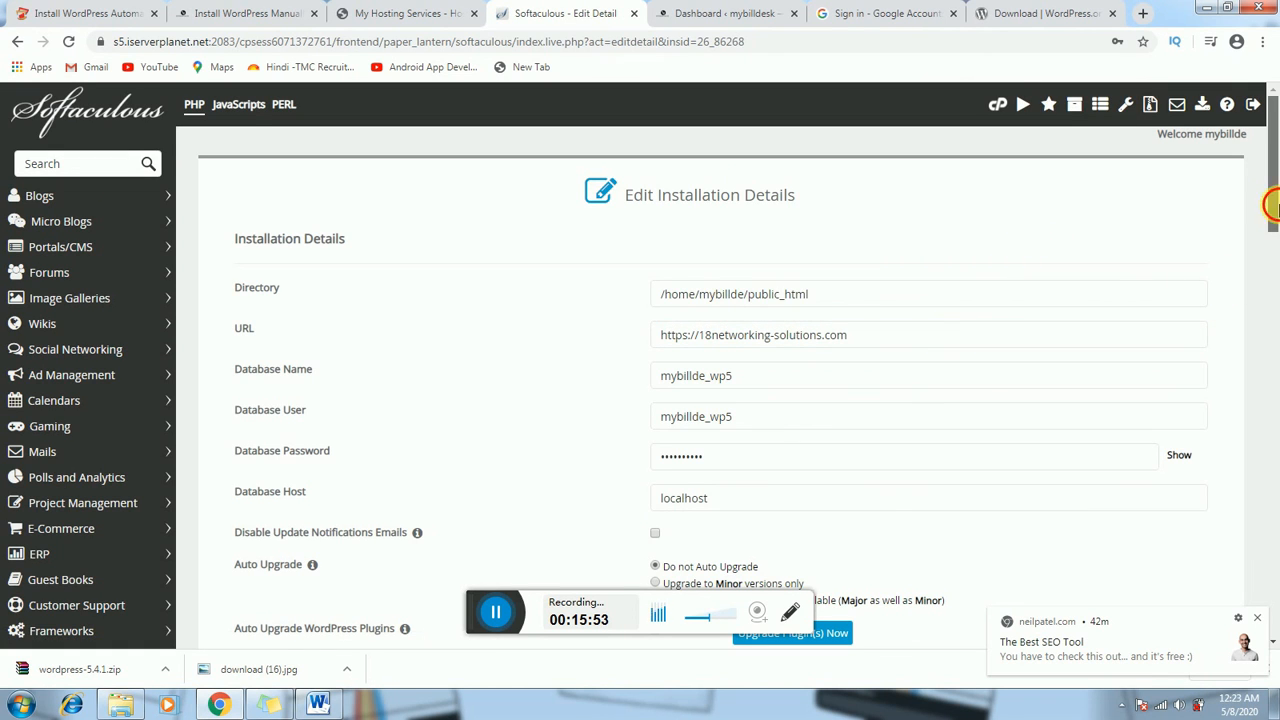
drag(1268, 228, 1259, 607)
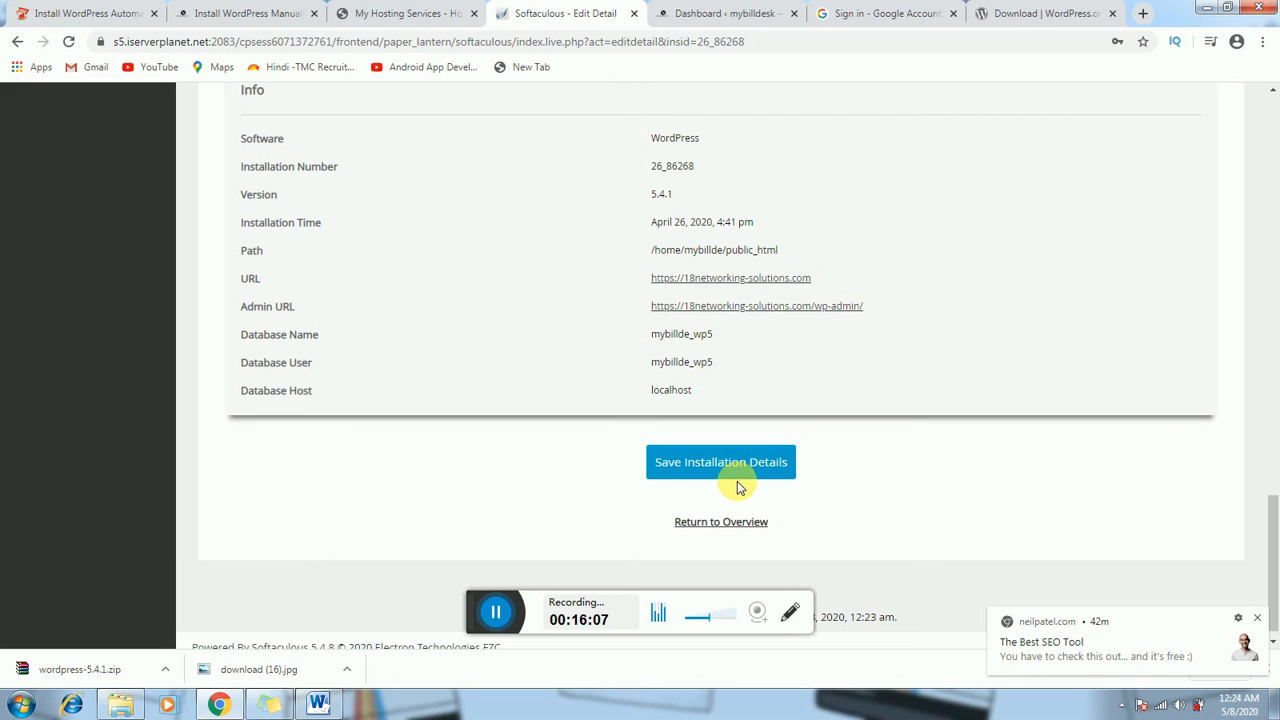
click(712, 9)
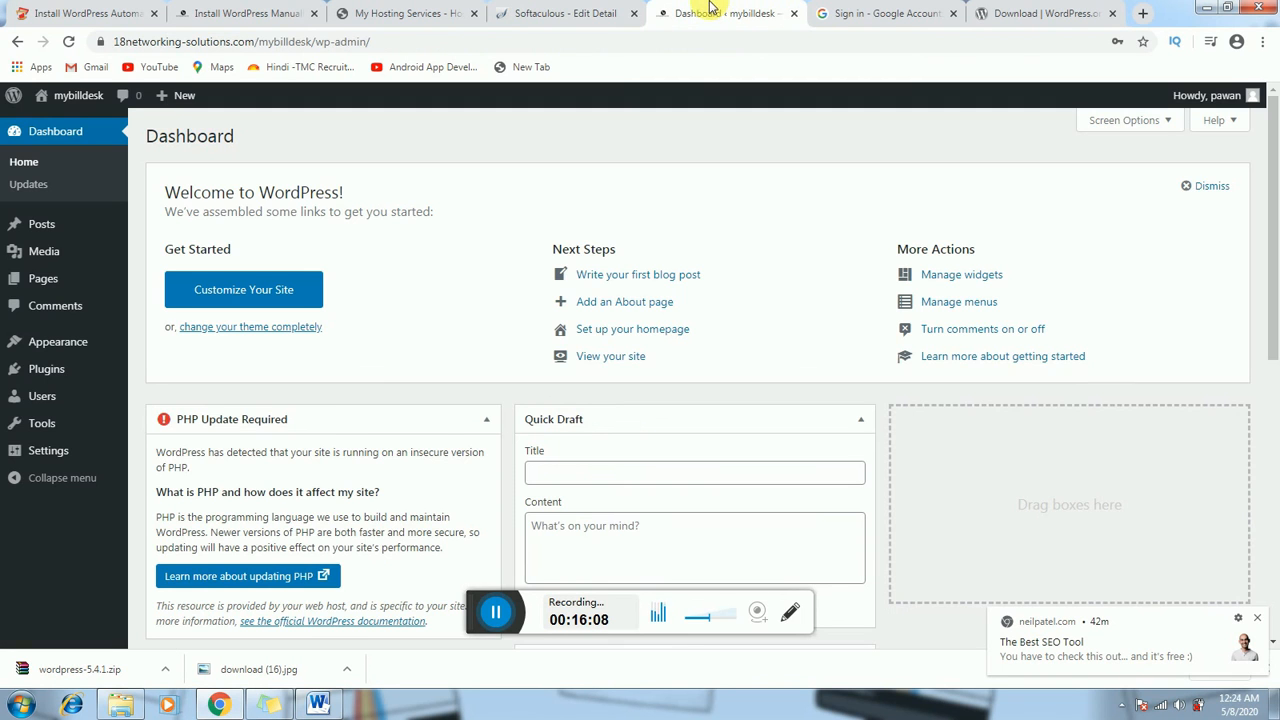
click(585, 10)
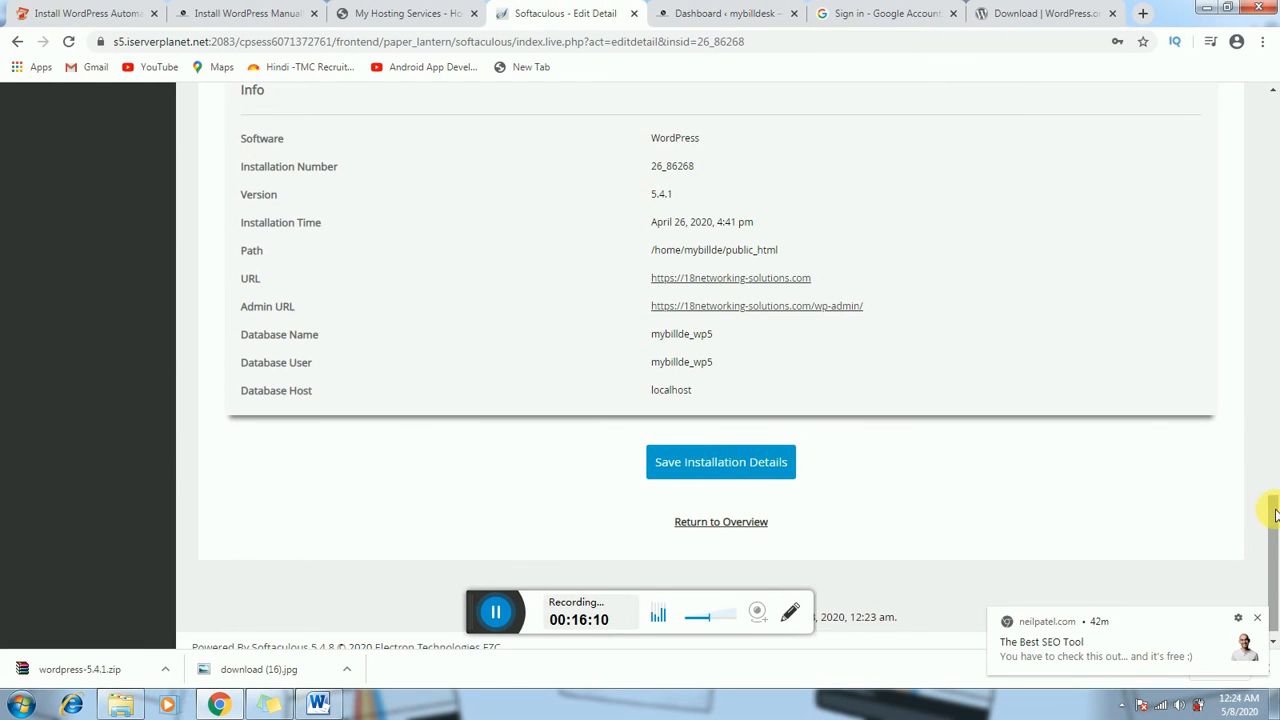
drag(1273, 530, 1265, 101)
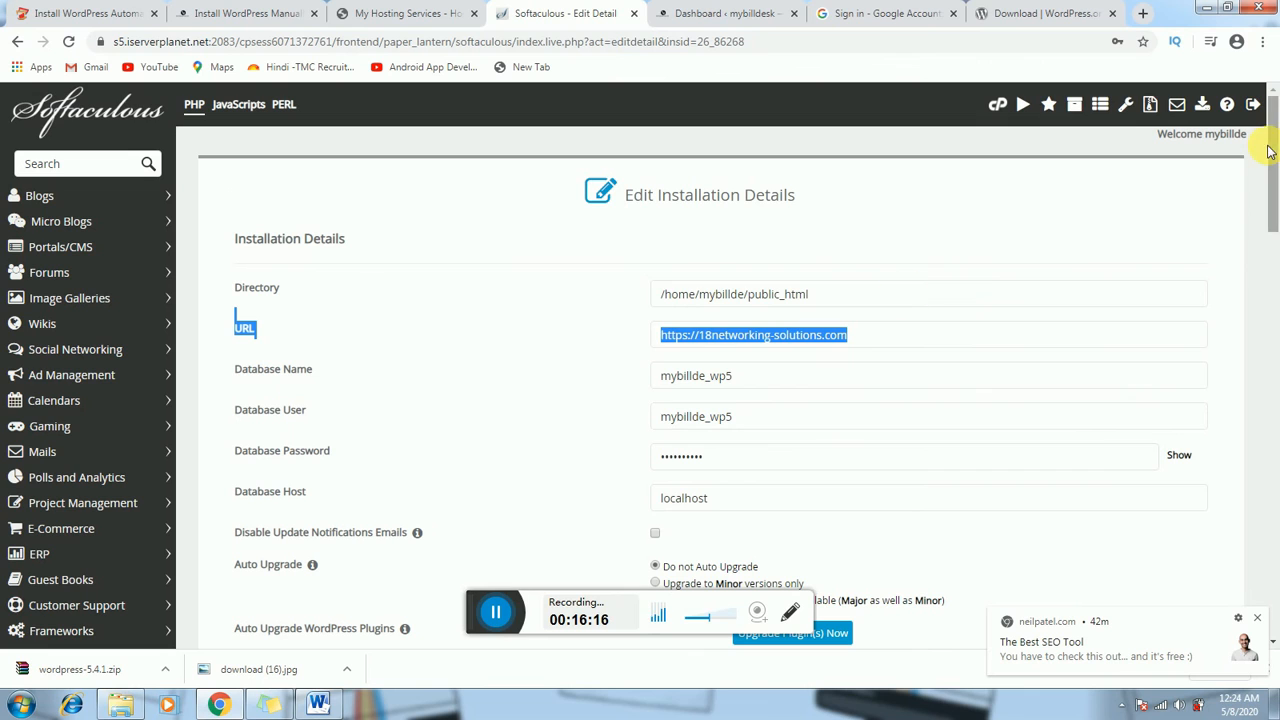